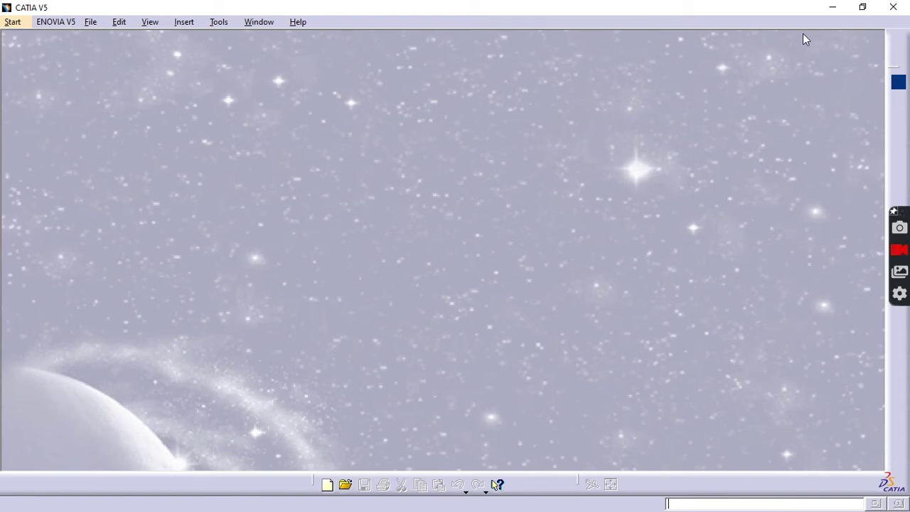
# Step: Switch to the Manual.pdf document and examine the Oldham coupling part drawings, dimensions and parts list
pyautogui.click(828, 8)
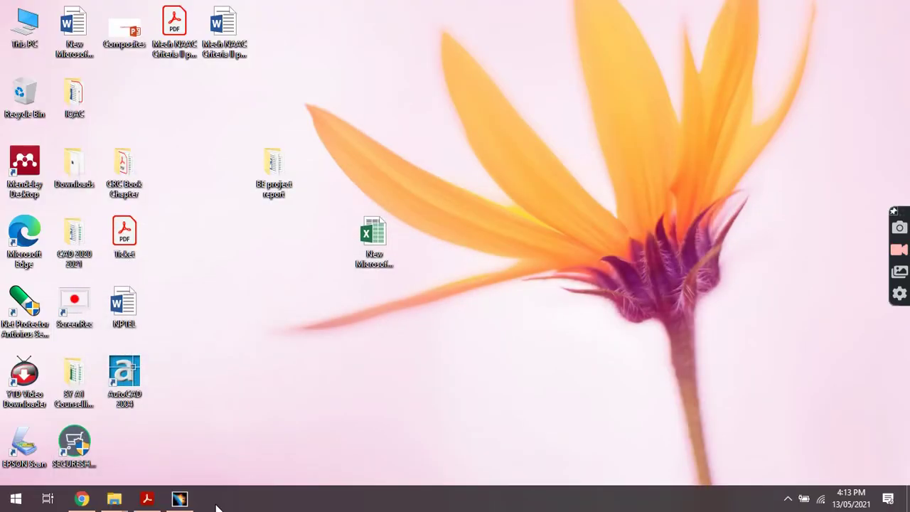
pyautogui.click(146, 499)
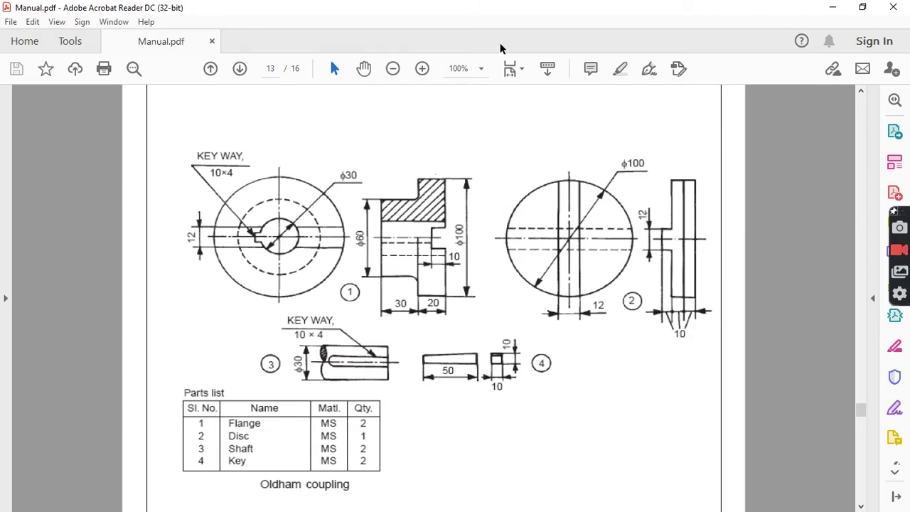
pyautogui.click(832, 8)
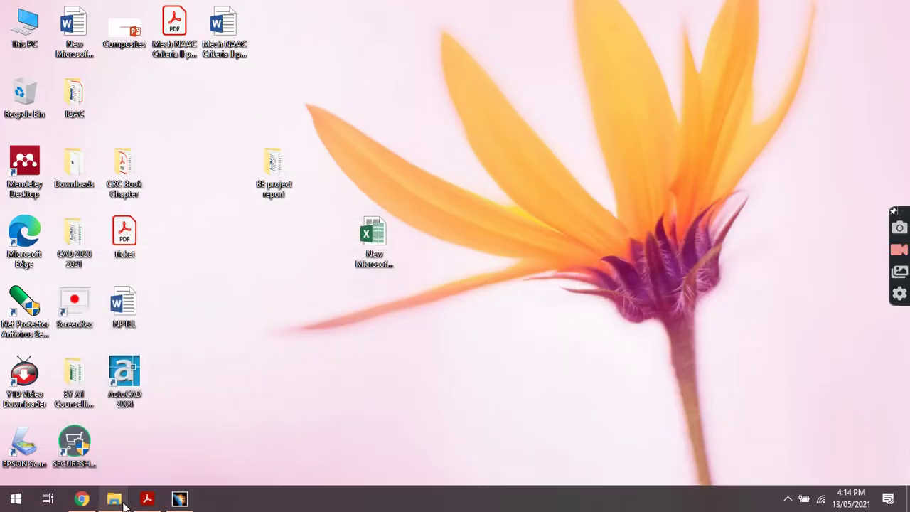
# Step: Switch to File Explorer and review the part and assembly files in the Oldhams Coupling folder
pyautogui.moveTo(121, 501)
pyautogui.click(95, 462)
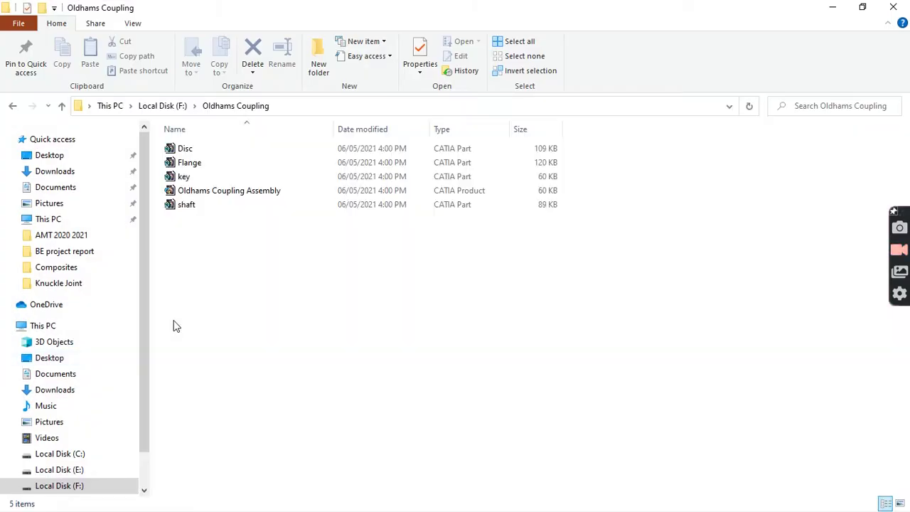
pyautogui.click(62, 105)
pyautogui.doubleClick(572, 195)
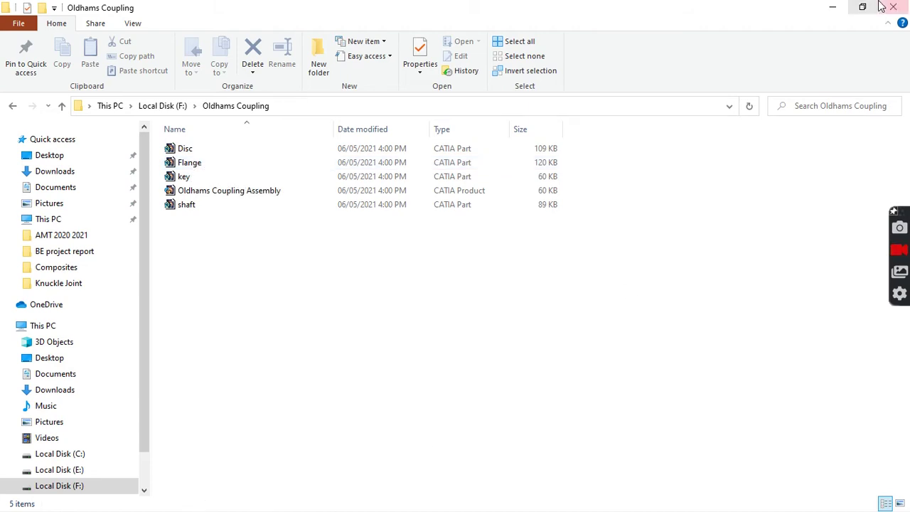
pyautogui.click(832, 7)
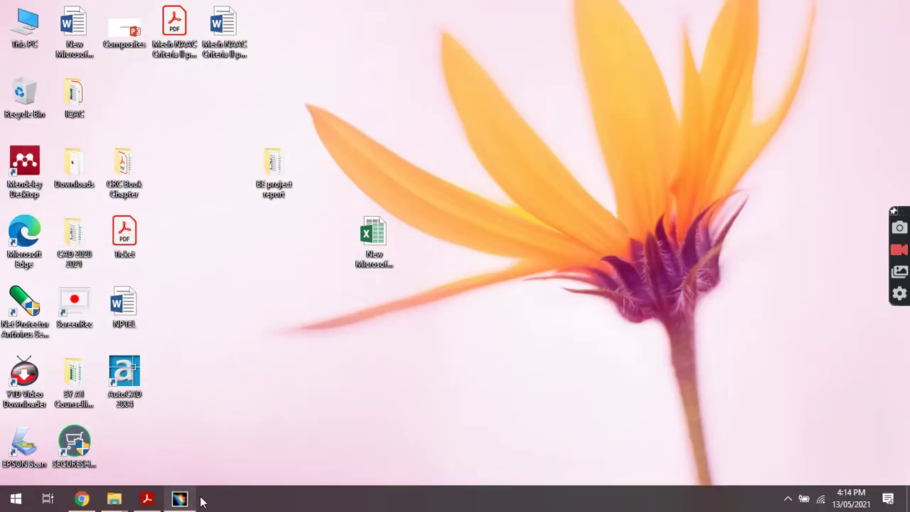
# Step: Switch to CATIA V5 and start a new Mechanical Design assembly product
pyautogui.click(183, 499)
pyautogui.click(12, 22)
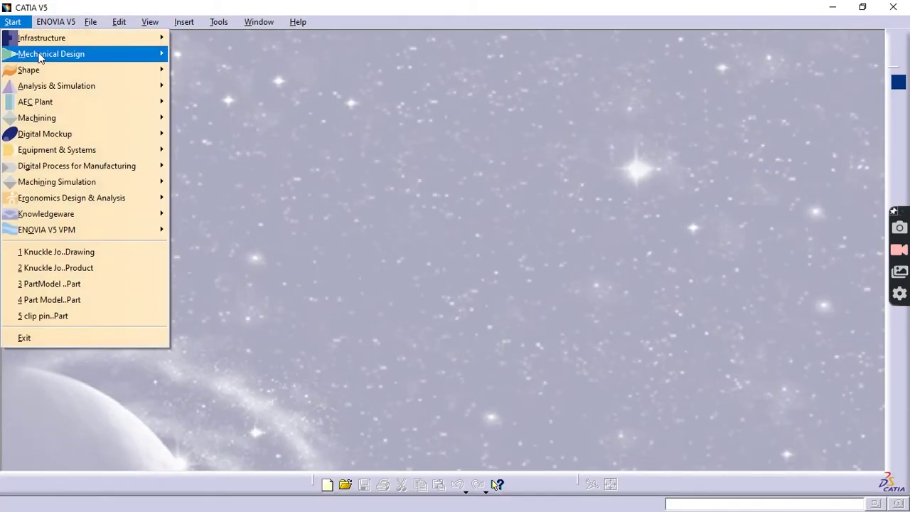
pyautogui.moveTo(51, 54)
pyautogui.click(376, 71)
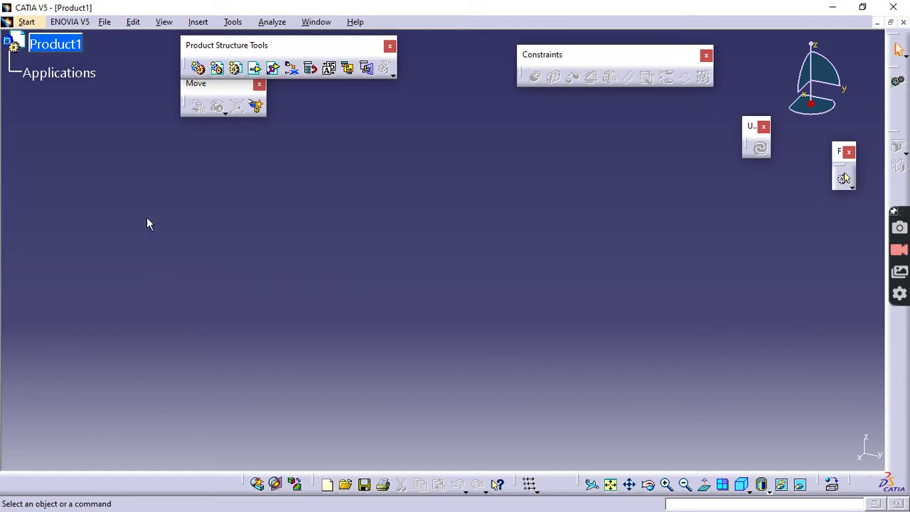
# Step: Insert the Disc part from the Oldhams Coupling folder on drive F: into Product1 as an existing component
pyautogui.rightClick(48, 44)
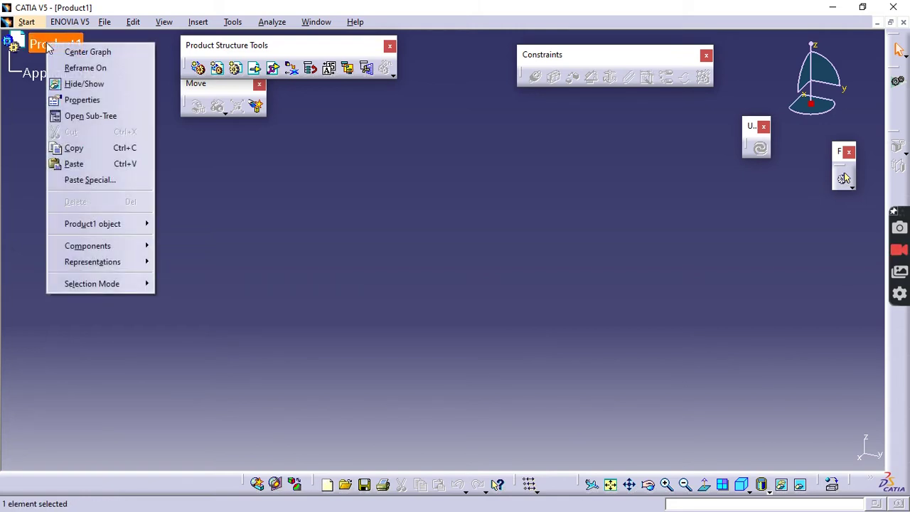
pyautogui.moveTo(103, 245)
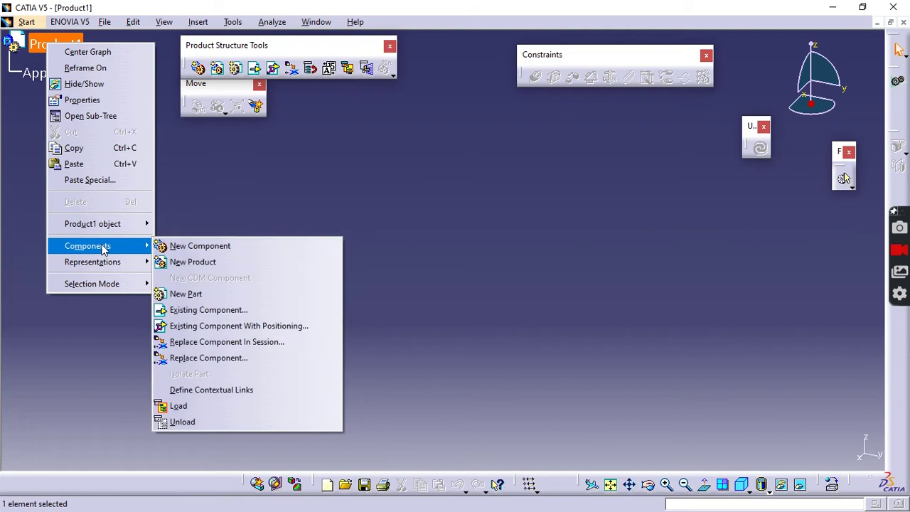
pyautogui.click(204, 313)
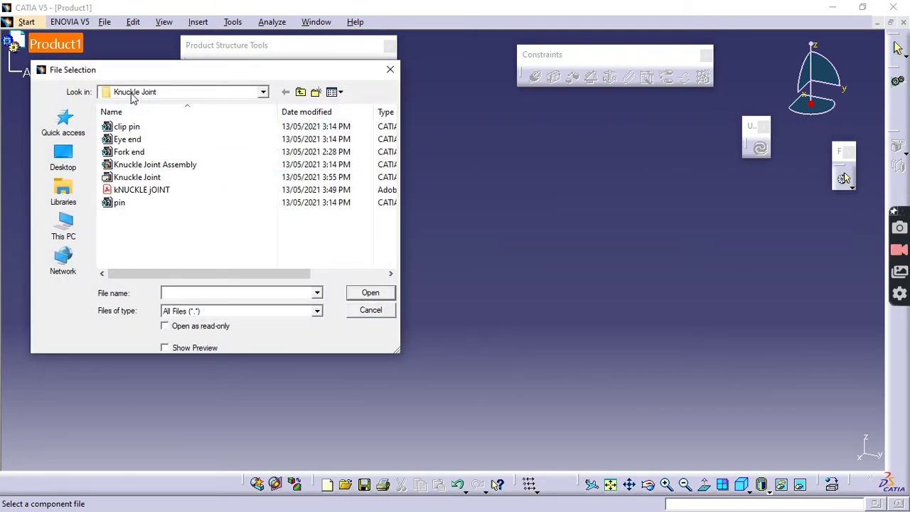
pyautogui.click(300, 91)
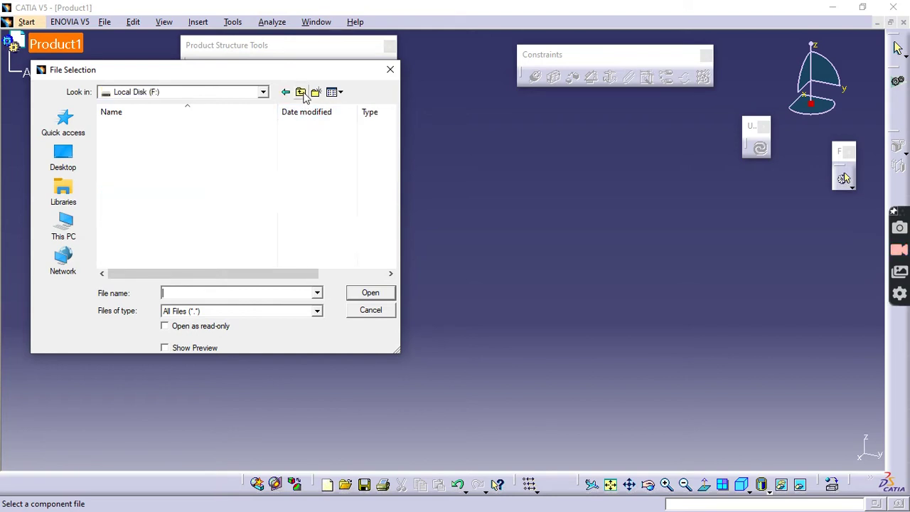
pyautogui.doubleClick(140, 191)
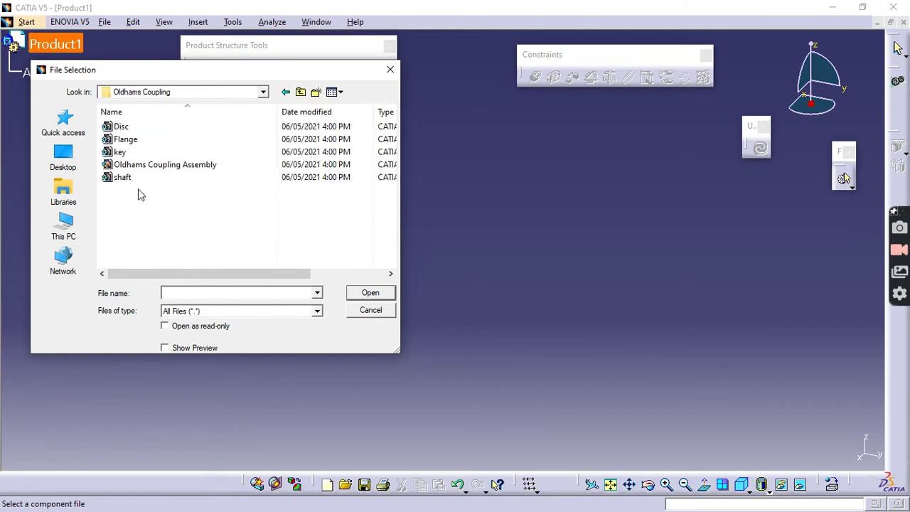
pyautogui.click(124, 127)
pyautogui.click(366, 293)
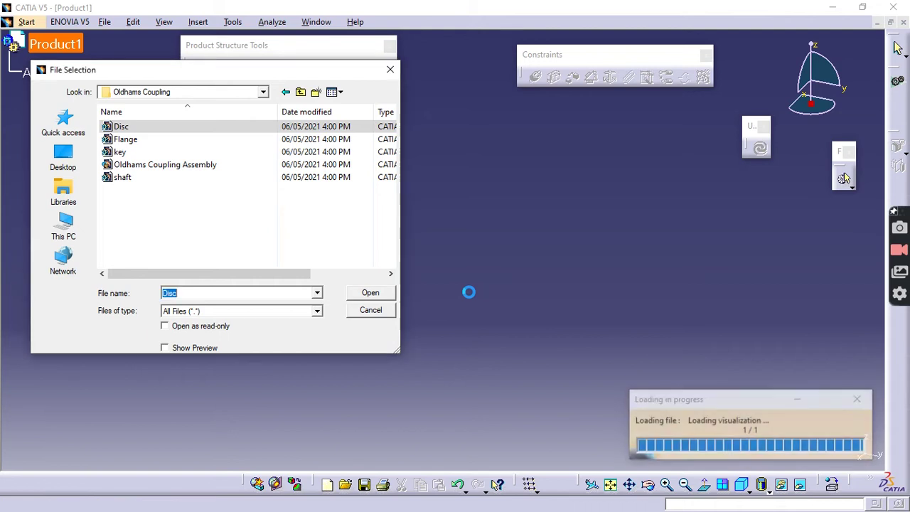
# Step: Set the isometric view and apply a Fix constraint to the disc
pyautogui.moveTo(608, 225); pyautogui.dragTo(574, 246, button='middle')
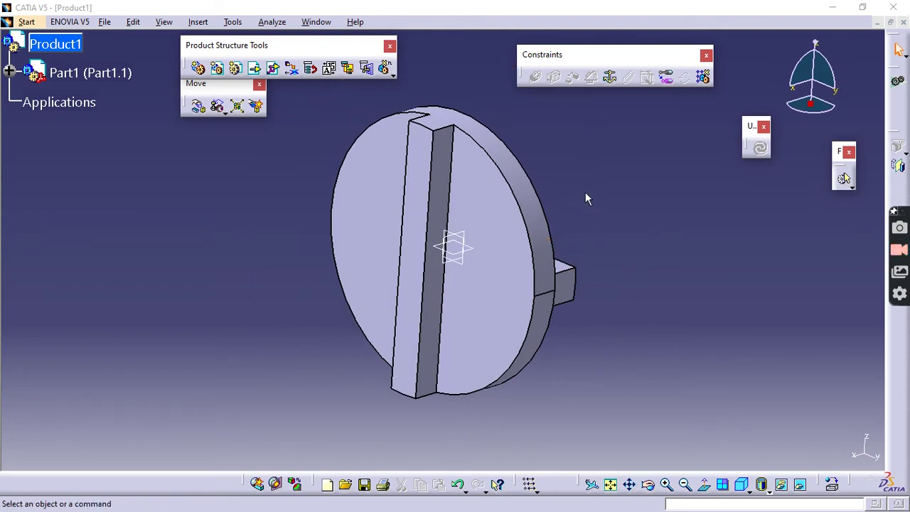
pyautogui.moveTo(579, 224)
pyautogui.mouseDown(button='middle')
pyautogui.moveTo(564, 209)
pyautogui.moveTo(565, 224)
pyautogui.mouseUp(button='middle')
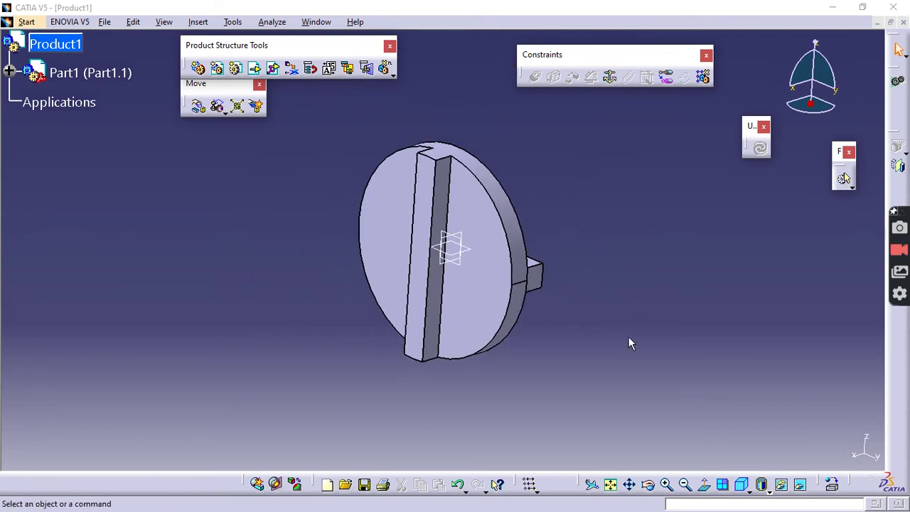
pyautogui.click(741, 484)
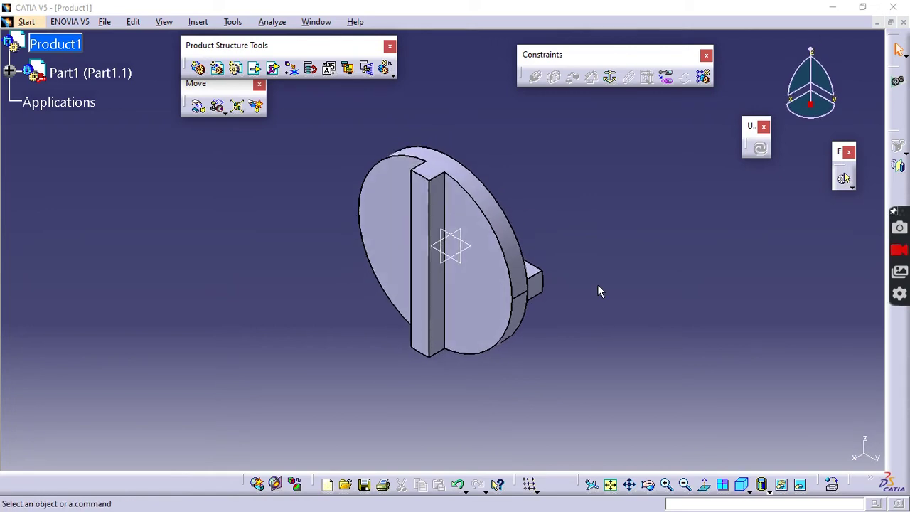
pyautogui.click(534, 76)
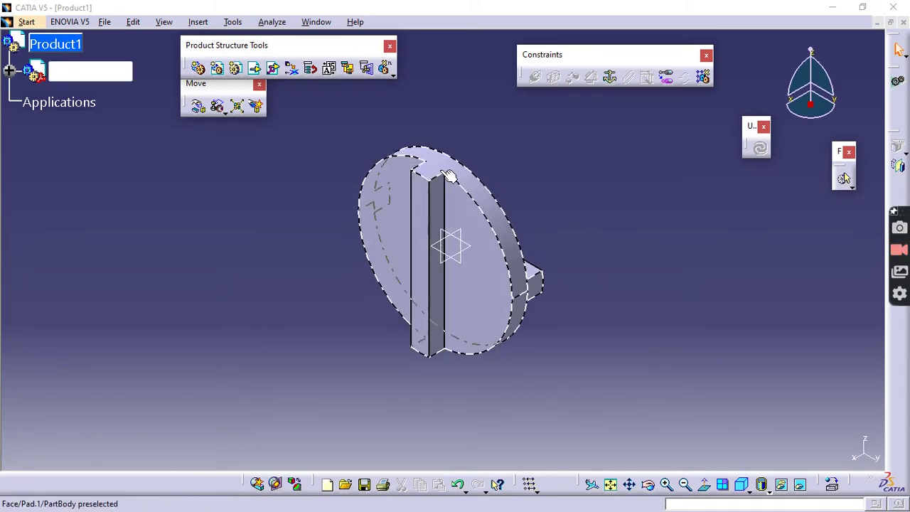
pyautogui.click(611, 78)
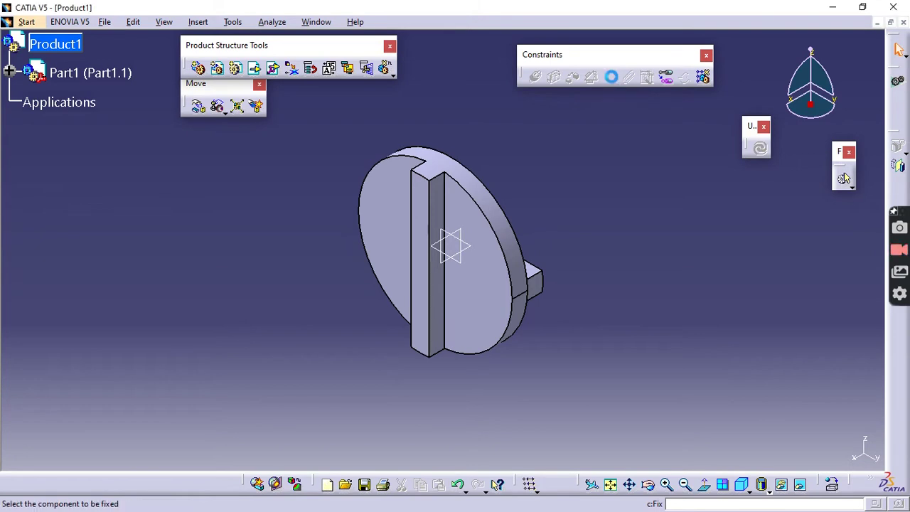
pyautogui.click(450, 168)
pyautogui.click(538, 220)
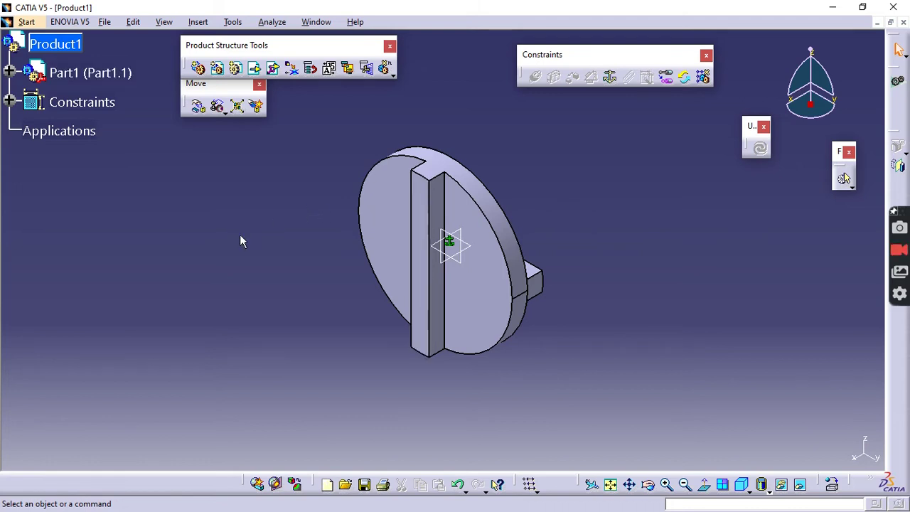
# Step: Insert the Flange part from the Oldhams Coupling folder into Product1 as an existing component
pyautogui.click(255, 69)
pyautogui.click(57, 44)
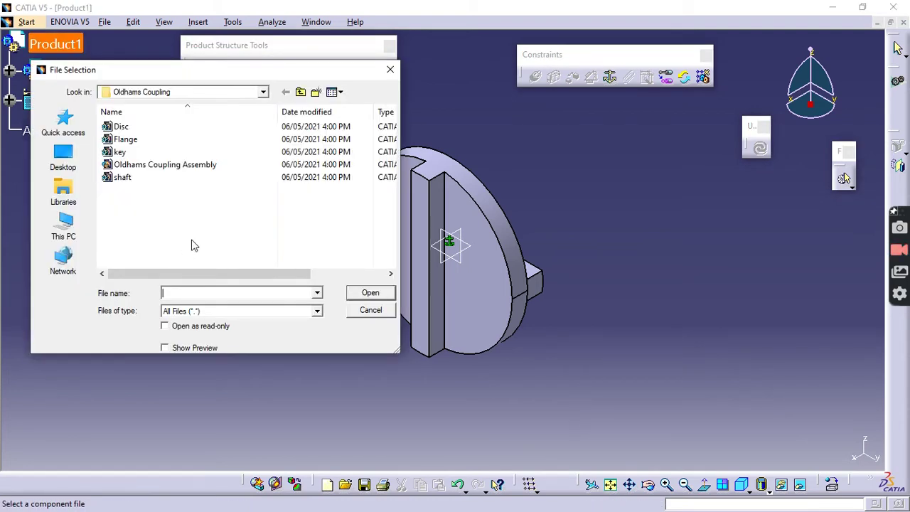
pyautogui.click(152, 139)
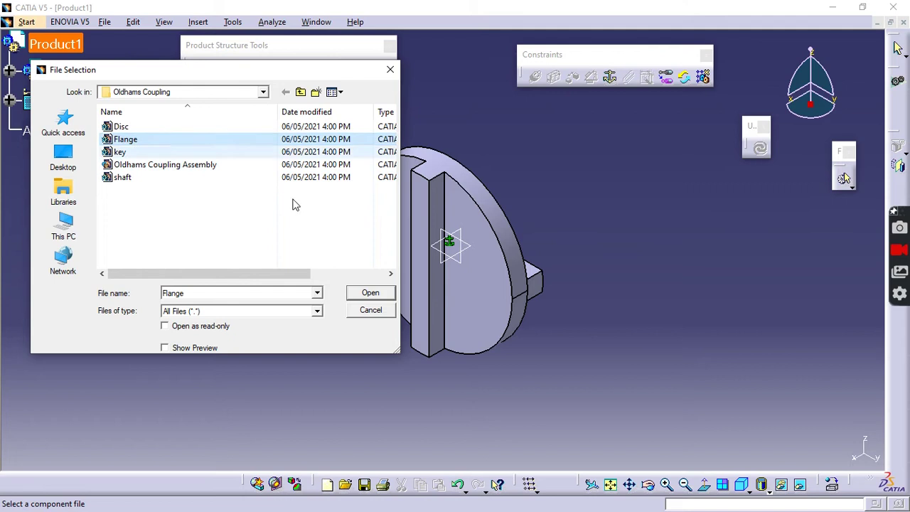
pyautogui.click(370, 293)
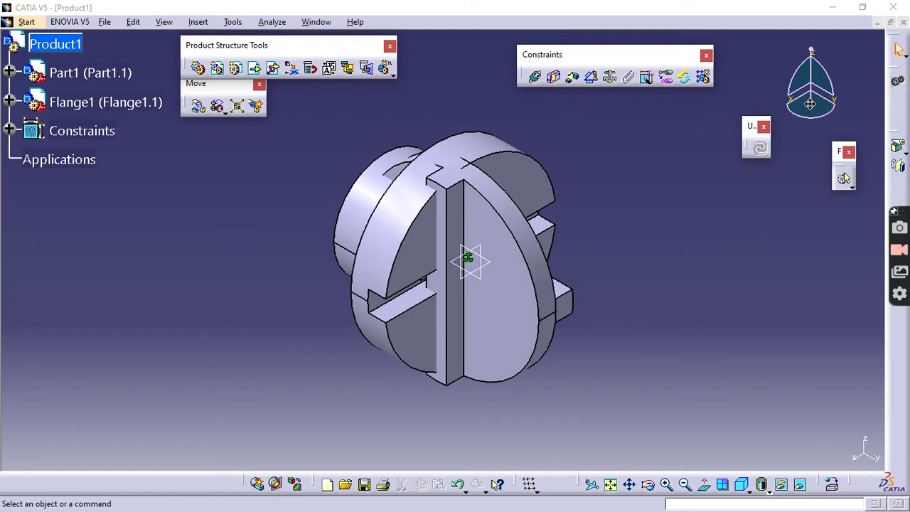
# Step: Attach the compass to the flange, turn its slotted face toward the disc, and move it clear of the disc
pyautogui.moveTo(810, 105); pyautogui.dragTo(381, 194)
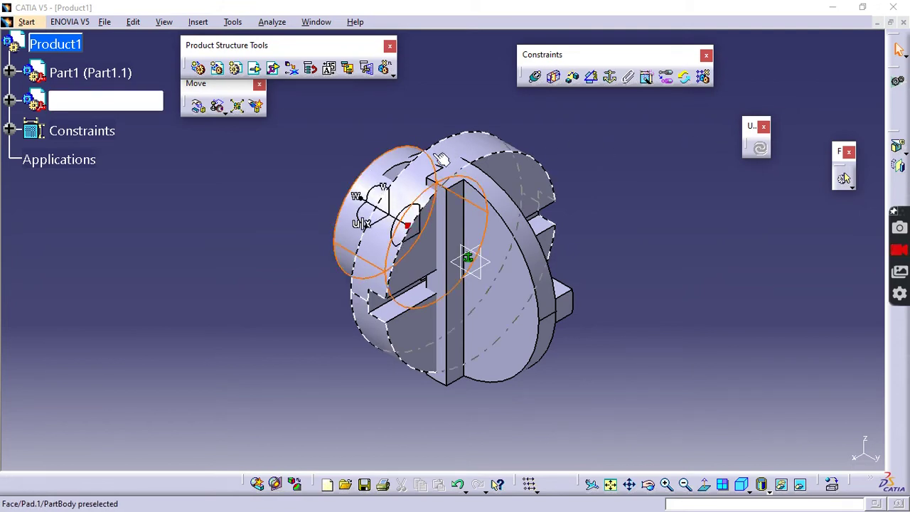
pyautogui.click(375, 193)
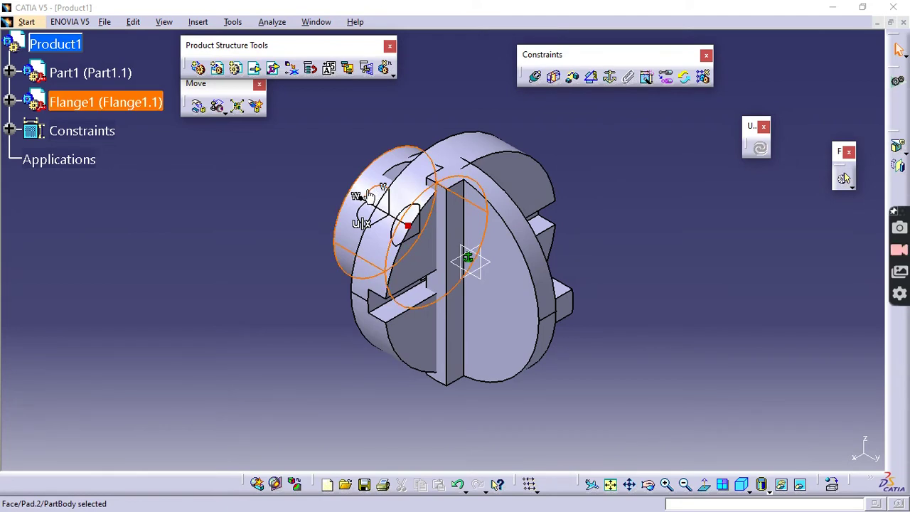
pyautogui.click(559, 138)
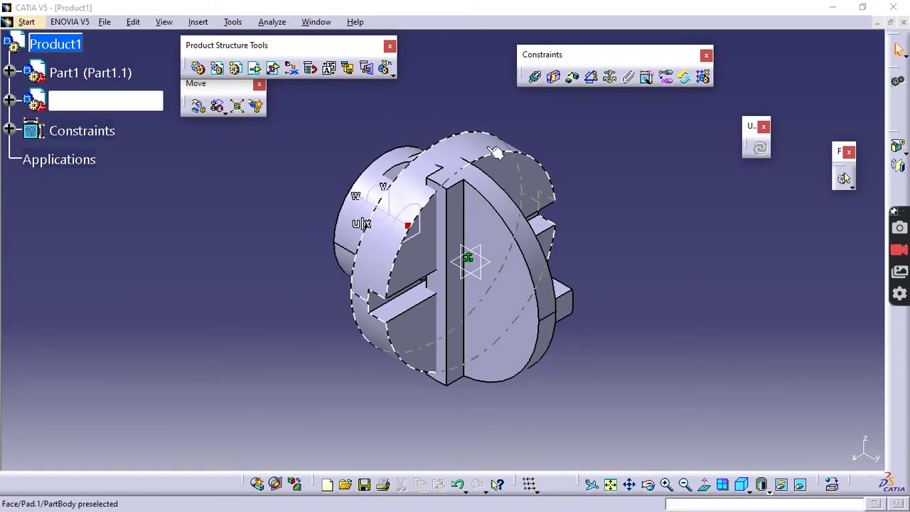
pyautogui.click(376, 225)
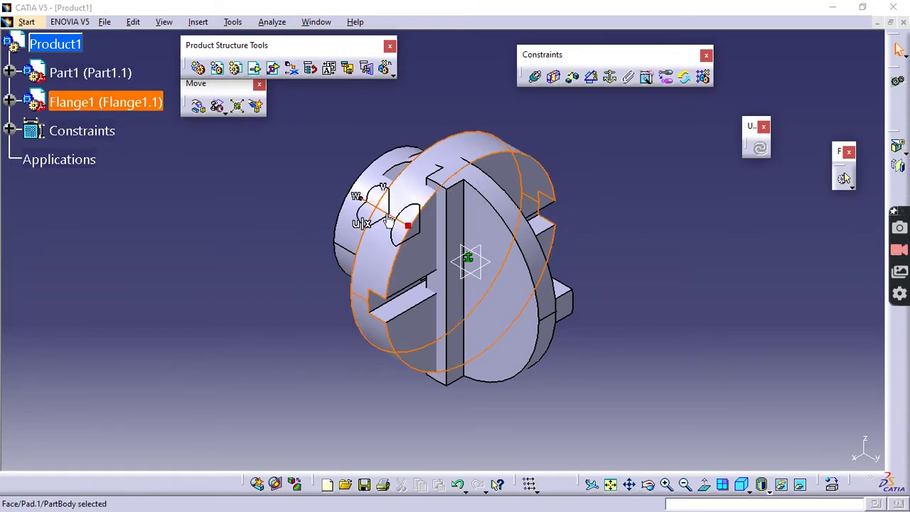
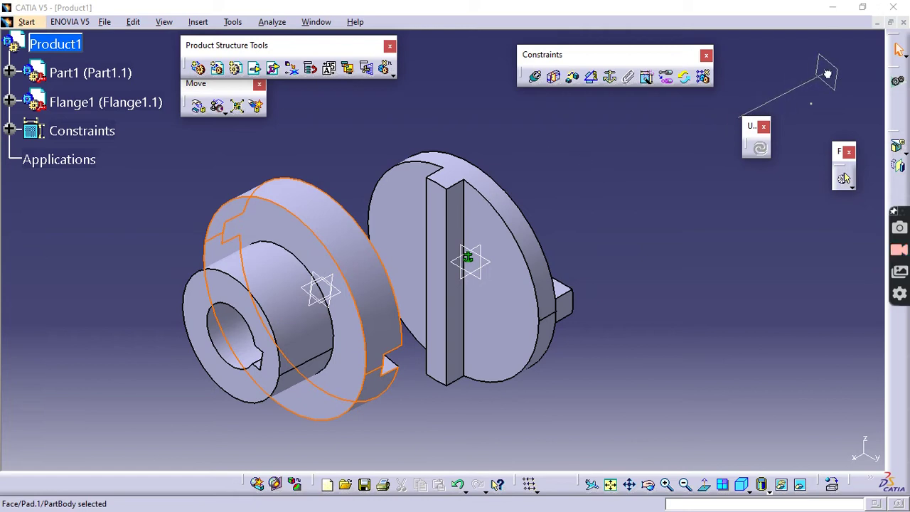
pyautogui.click(750, 284)
# Step: Apply a Coincidence constraint between the disc's axis and the flange hub's axis, and update the assembly
pyautogui.moveTo(623, 292); pyautogui.dragTo(581, 231, button='middle')
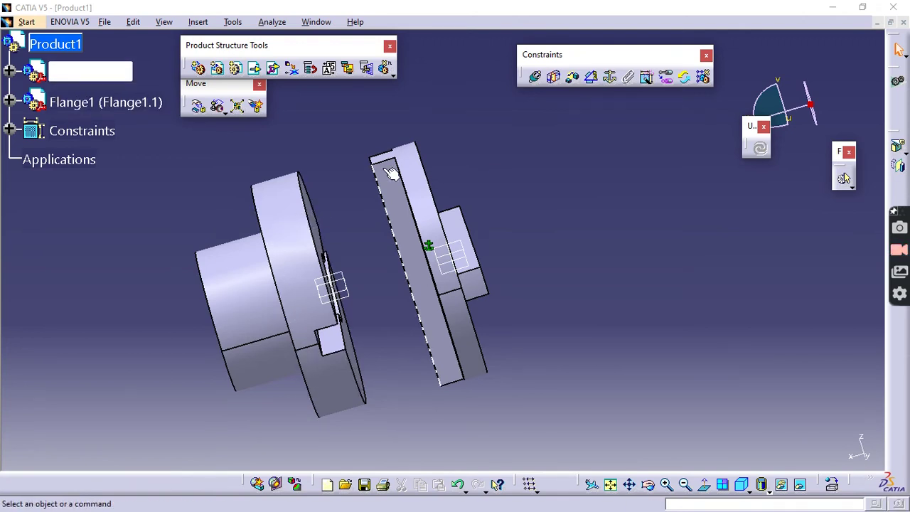
pyautogui.moveTo(469, 169); pyautogui.dragTo(536, 130, button='middle')
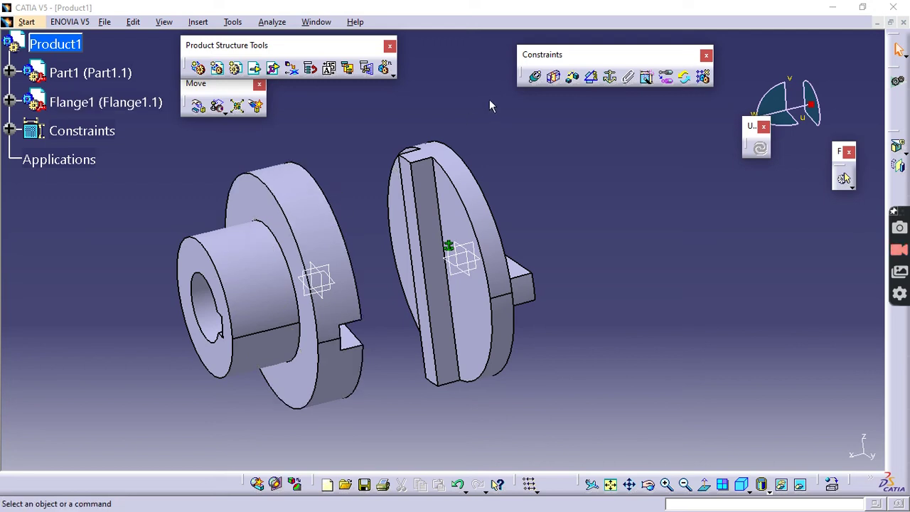
pyautogui.click(534, 76)
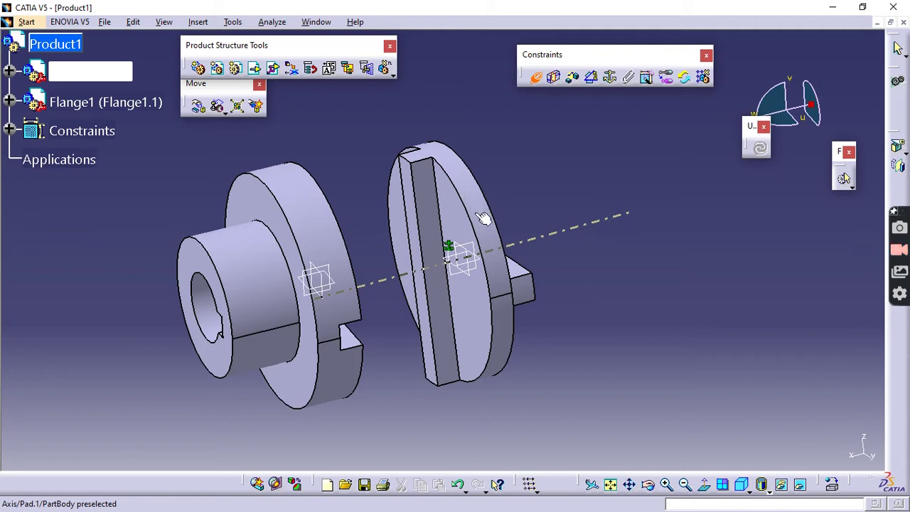
pyautogui.click(501, 254)
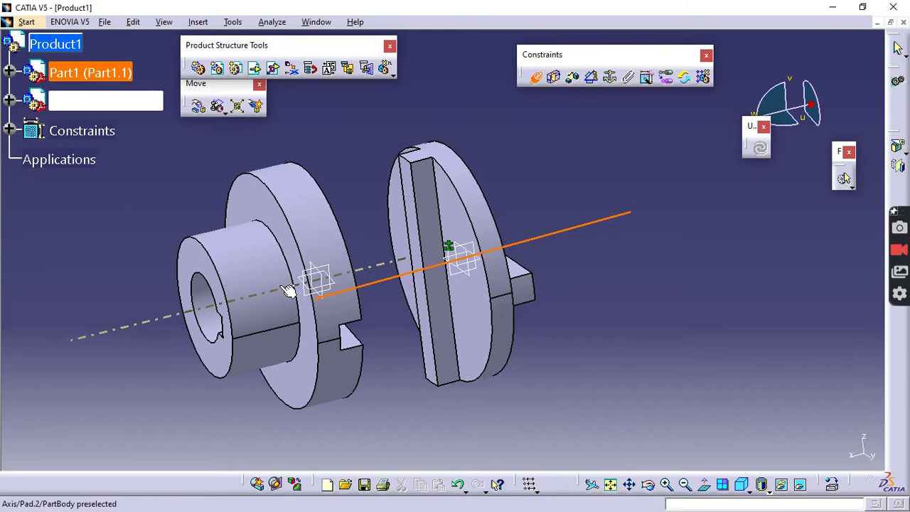
pyautogui.click(288, 291)
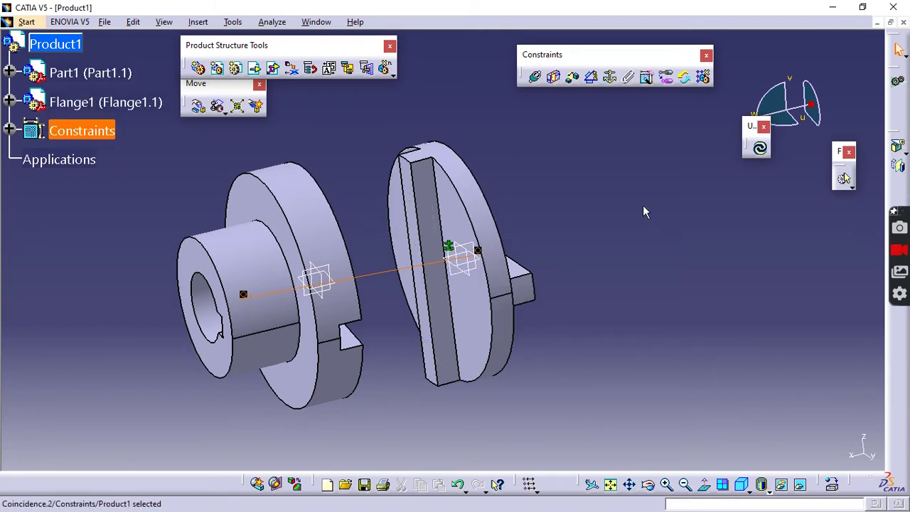
pyautogui.click(760, 150)
pyautogui.moveTo(609, 242); pyautogui.dragTo(542, 199, button='middle')
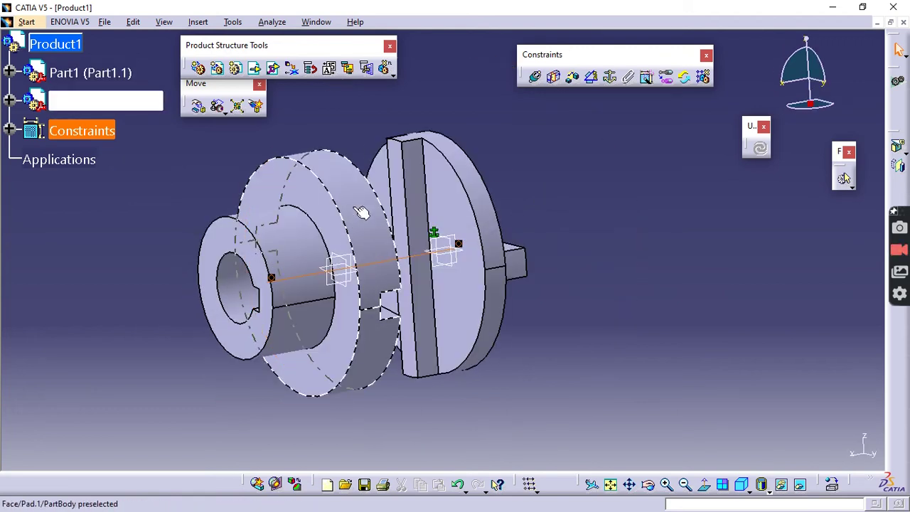
pyautogui.moveTo(601, 243); pyautogui.dragTo(562, 297, button='middle')
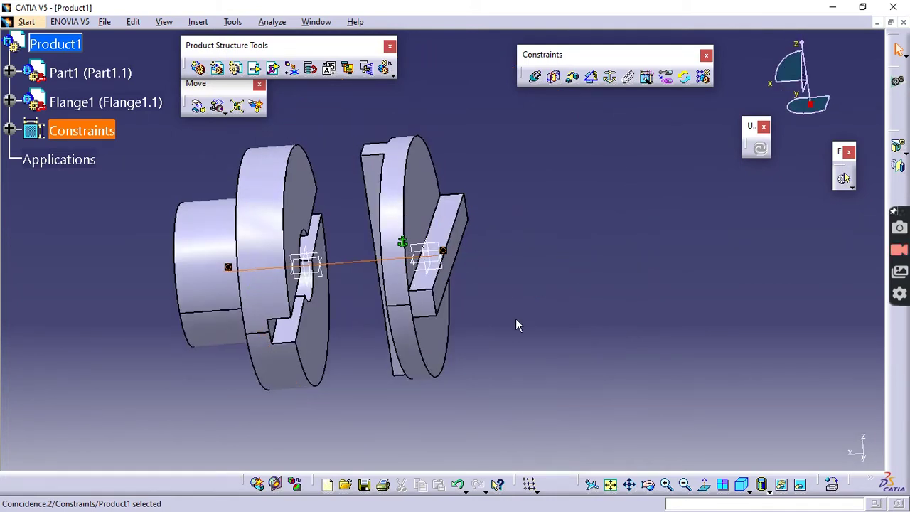
# Step: Apply a Contact constraint between the side face of the disc's tongue and the side wall of the flange's slot, and update the assembly
pyautogui.keyDown('ctrl'); pyautogui.moveTo(474, 366); pyautogui.dragTo(630, 289, button='middle'); pyautogui.keyUp('ctrl')
pyautogui.scroll(1, 700, 253)
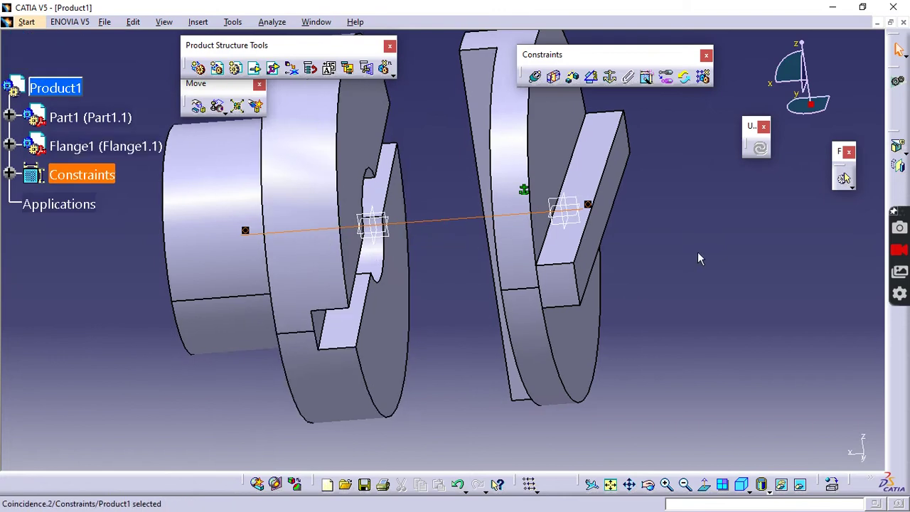
pyautogui.moveTo(435, 364); pyautogui.dragTo(466, 312, button='middle')
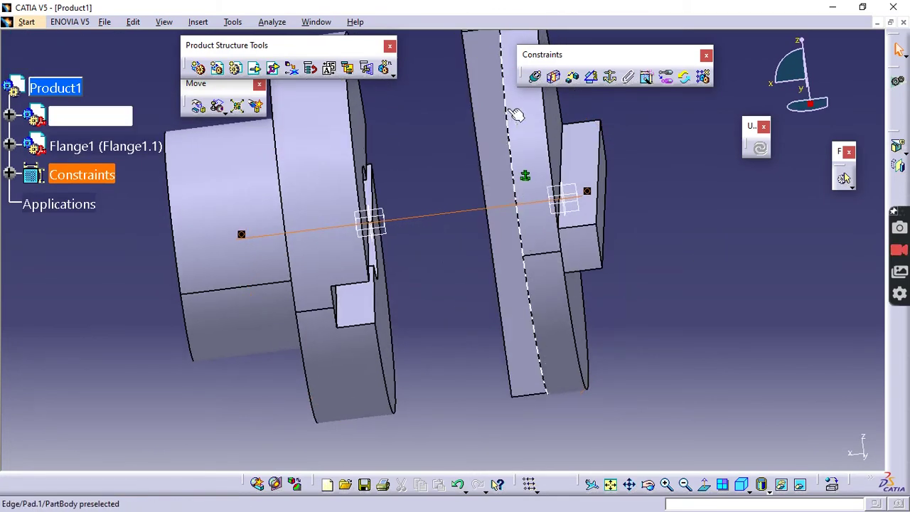
pyautogui.moveTo(506, 199); pyautogui.dragTo(540, 201, button='middle')
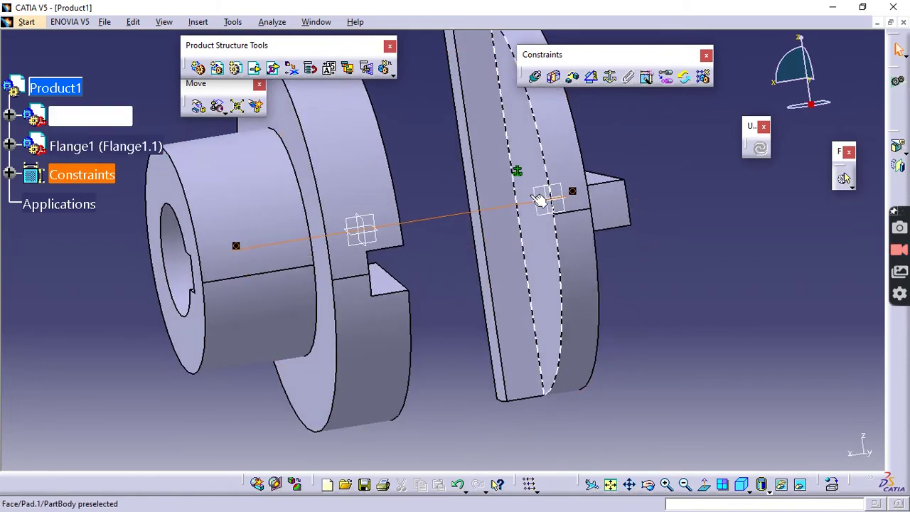
pyautogui.click(640, 133)
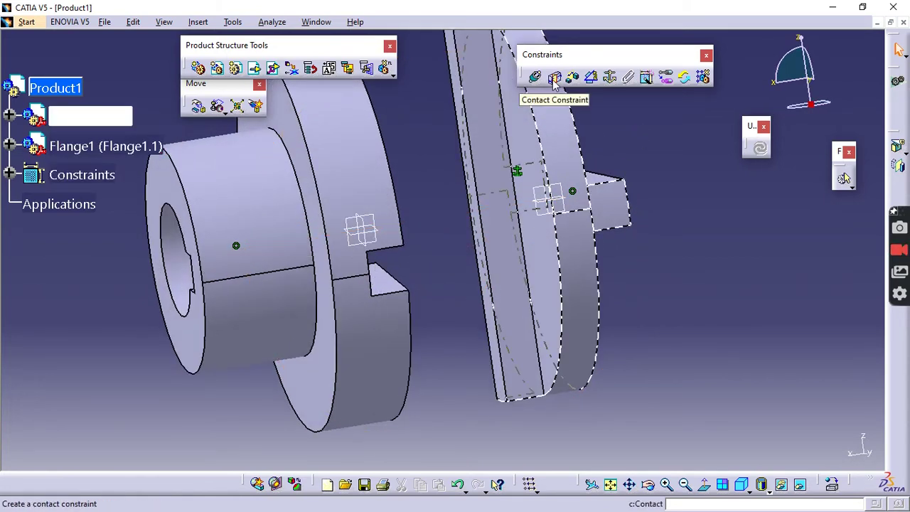
pyautogui.click(554, 80)
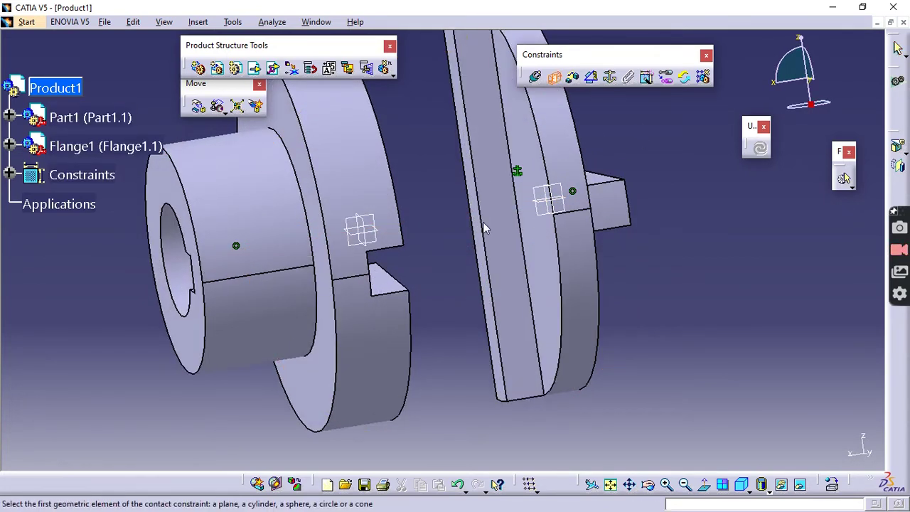
pyautogui.click(501, 184)
pyautogui.moveTo(428, 278); pyautogui.dragTo(347, 274, button='middle')
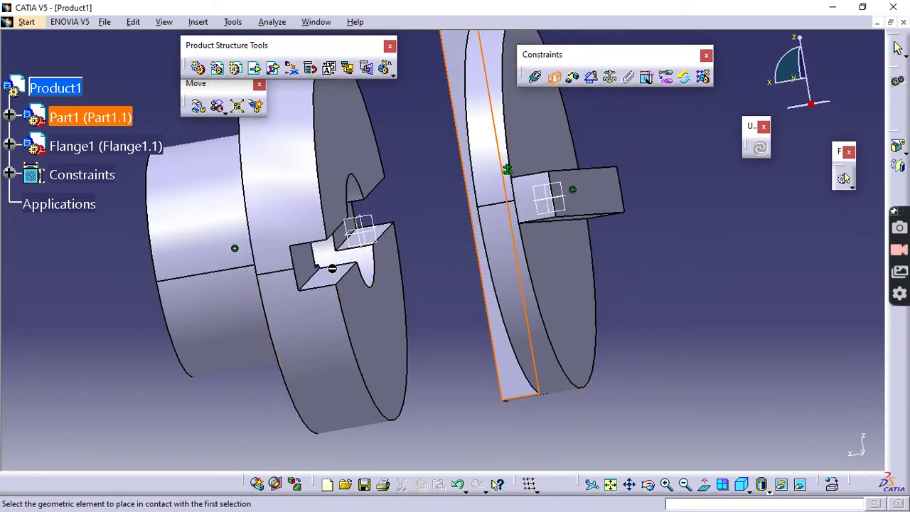
pyautogui.click(334, 276)
pyautogui.moveTo(457, 357); pyautogui.dragTo(502, 381, button='middle')
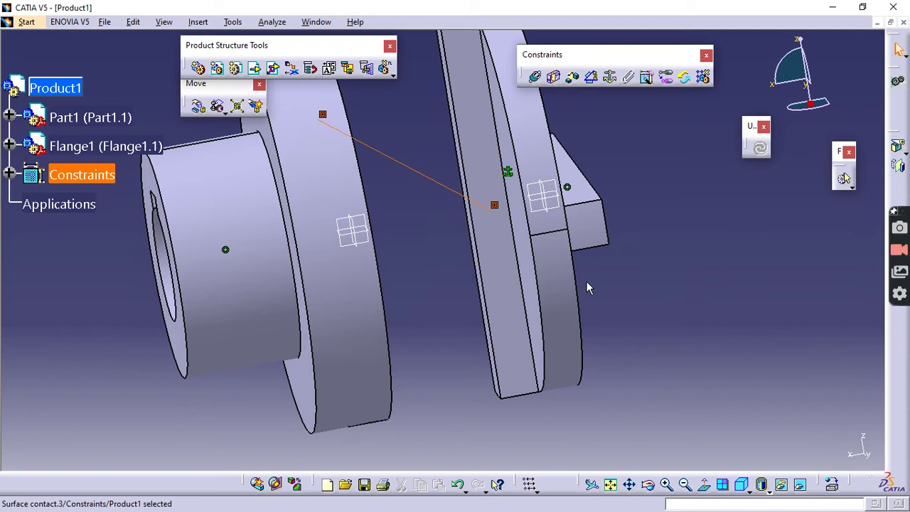
# Step: Apply a Contact constraint between the flange slot's floor and the outer face of the disc's tongue, and update the assembly
pyautogui.moveTo(515, 195); pyautogui.dragTo(368, 294, button='middle')
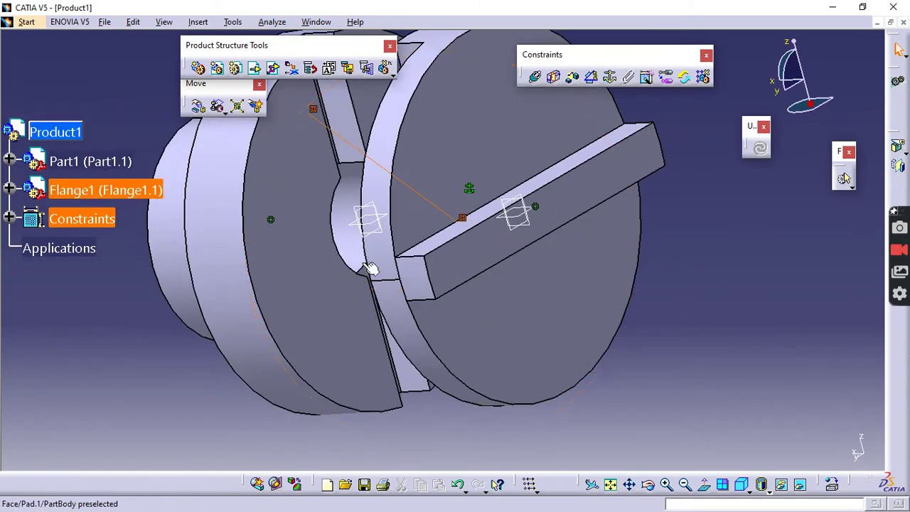
pyautogui.moveTo(348, 176); pyautogui.dragTo(550, 362, button='middle')
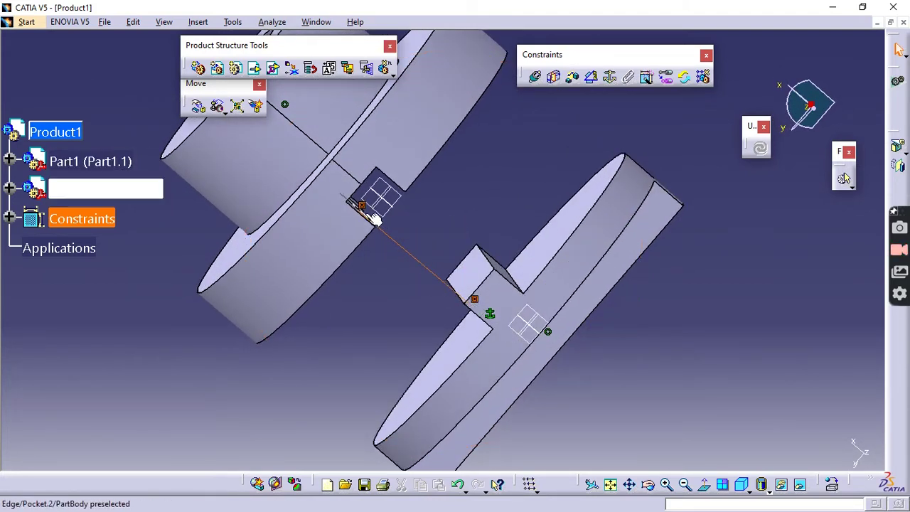
pyautogui.moveTo(560, 396); pyautogui.dragTo(564, 276, button='middle')
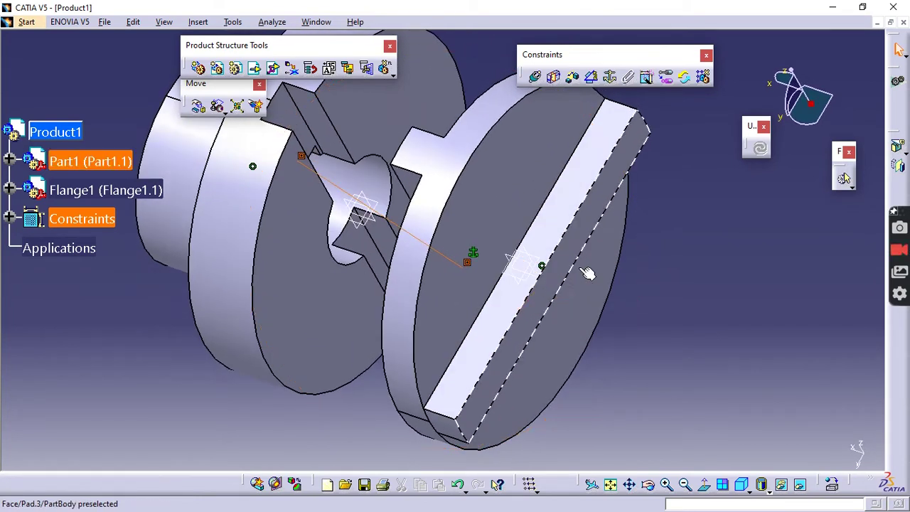
pyautogui.click(626, 253)
pyautogui.click(654, 280)
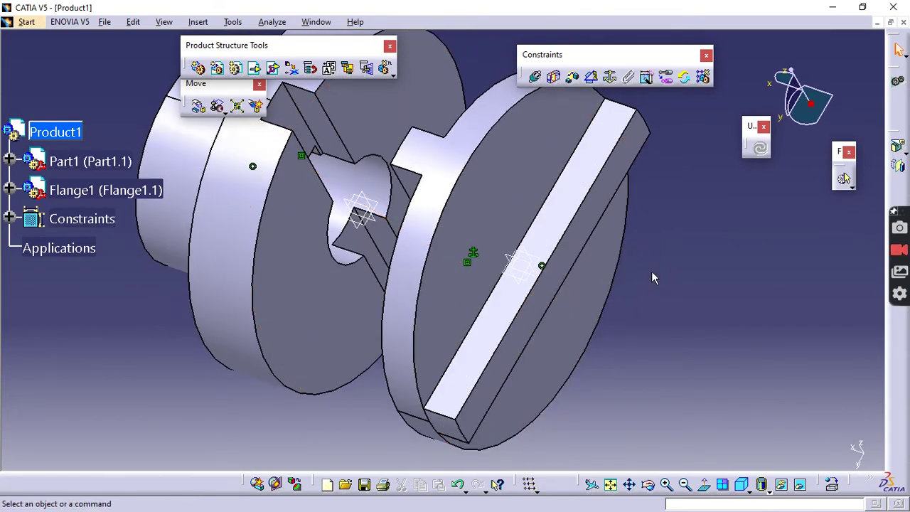
pyautogui.moveTo(640, 292); pyautogui.dragTo(660, 299, button='middle')
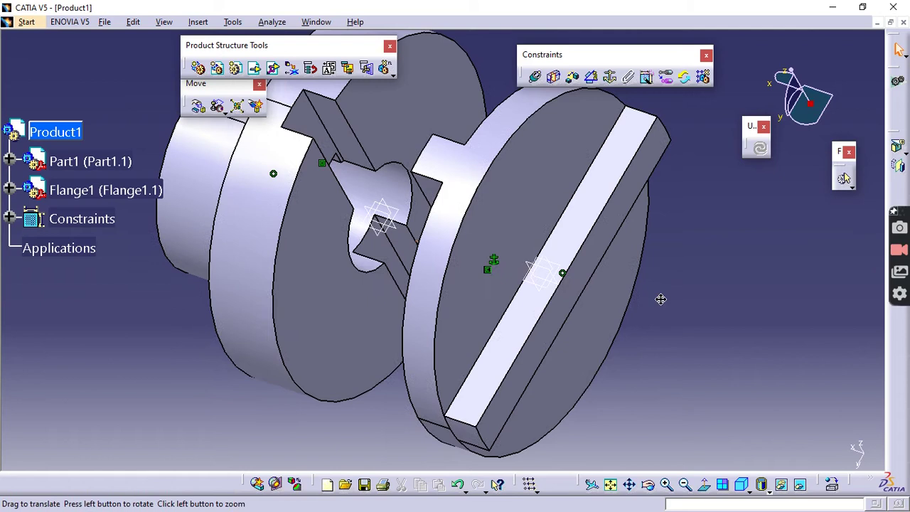
pyautogui.click(554, 79)
pyautogui.click(310, 118)
pyautogui.moveTo(281, 269); pyautogui.dragTo(442, 258, button='middle')
pyautogui.click(558, 166)
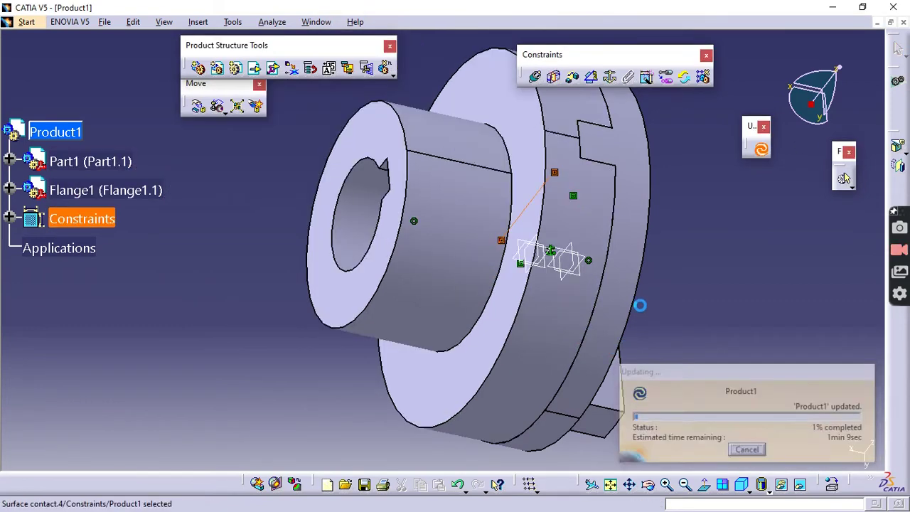
# Step: Insert a second Flange part from the Oldhams Coupling folder into Product1 as an existing component
pyautogui.moveTo(684, 260); pyautogui.dragTo(720, 204, button='middle')
pyautogui.middleClick(708, 203)
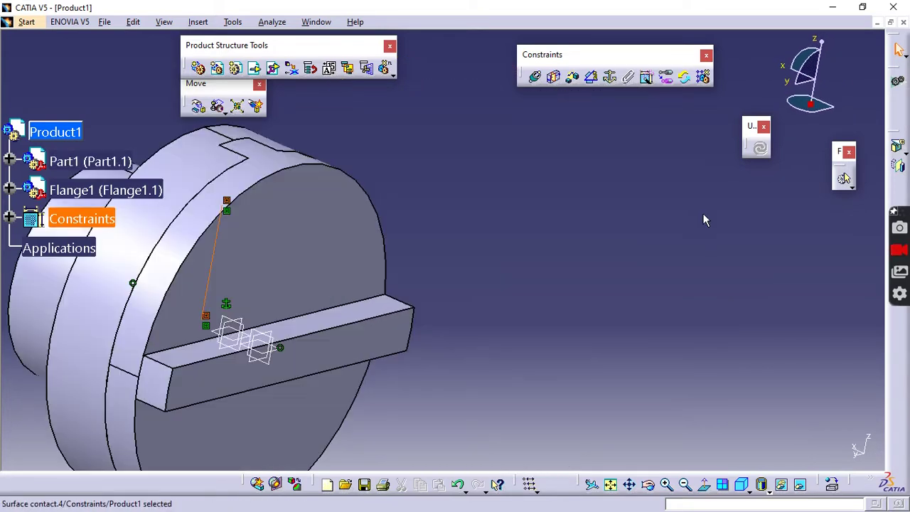
pyautogui.click(622, 231)
pyautogui.keyDown('ctrl'); pyautogui.moveTo(435, 212); pyautogui.dragTo(629, 270, button='middle'); pyautogui.keyUp('ctrl')
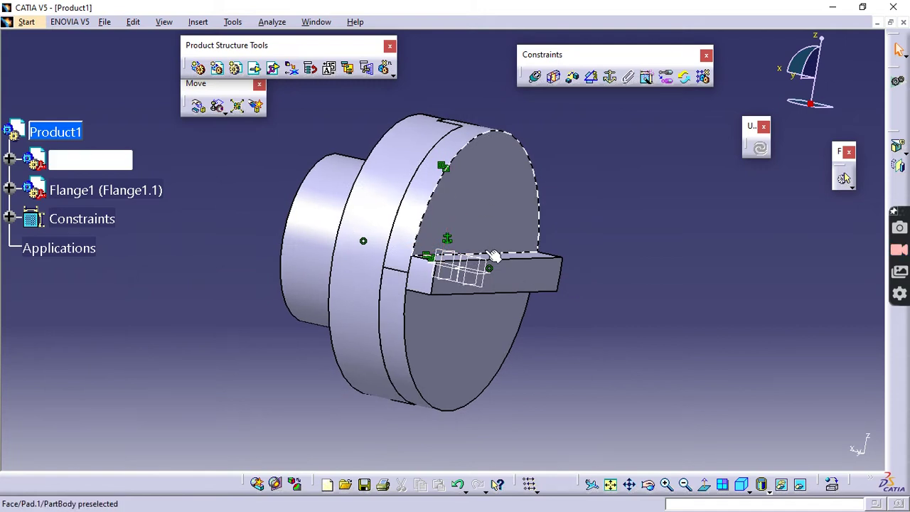
pyautogui.click(256, 69)
pyautogui.click(64, 135)
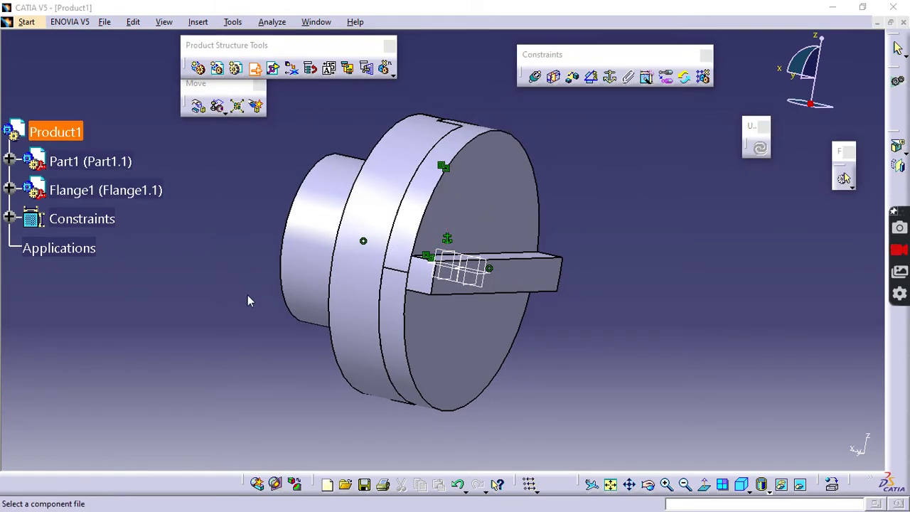
pyautogui.click(117, 140)
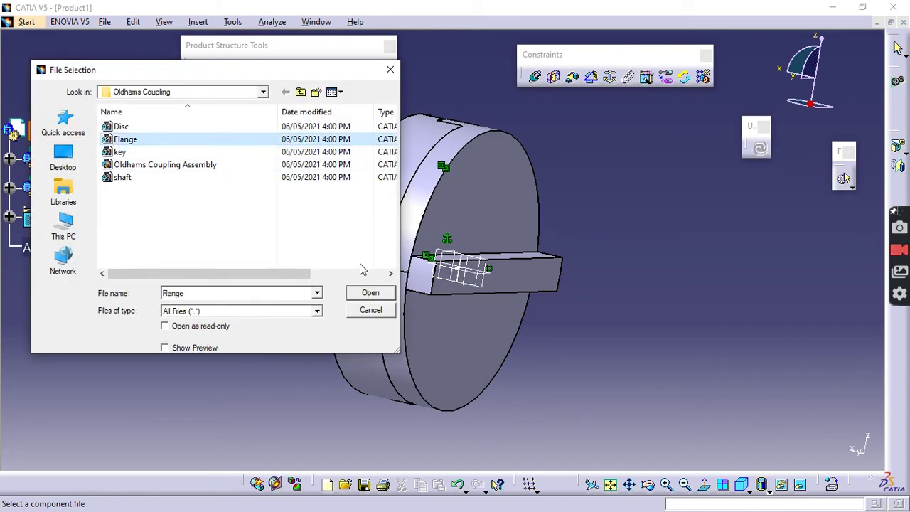
pyautogui.click(368, 294)
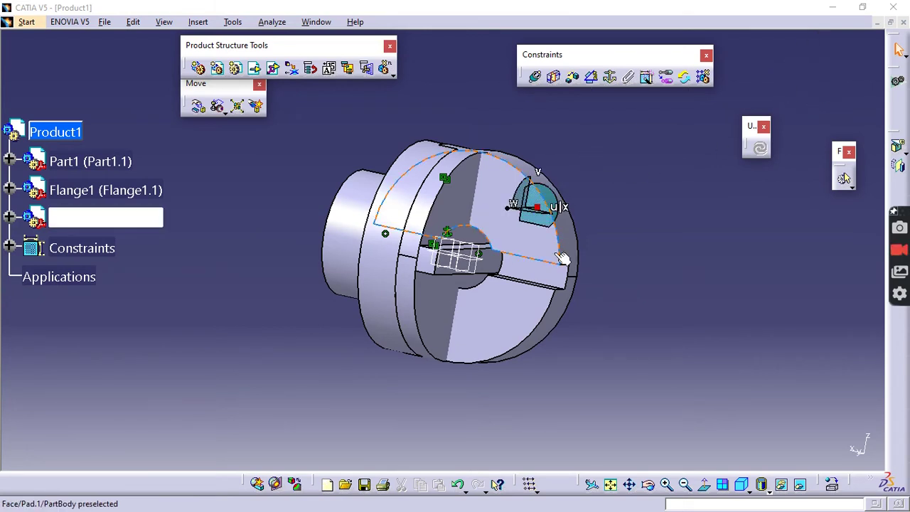
# Step: Move the second flange clear of the assembled parts with the compass and turn its slotted face toward the disc
pyautogui.moveTo(549, 238); pyautogui.dragTo(773, 269)
pyautogui.moveTo(597, 326); pyautogui.dragTo(448, 302, button='middle')
pyautogui.moveTo(568, 143); pyautogui.dragTo(516, 192, button='middle')
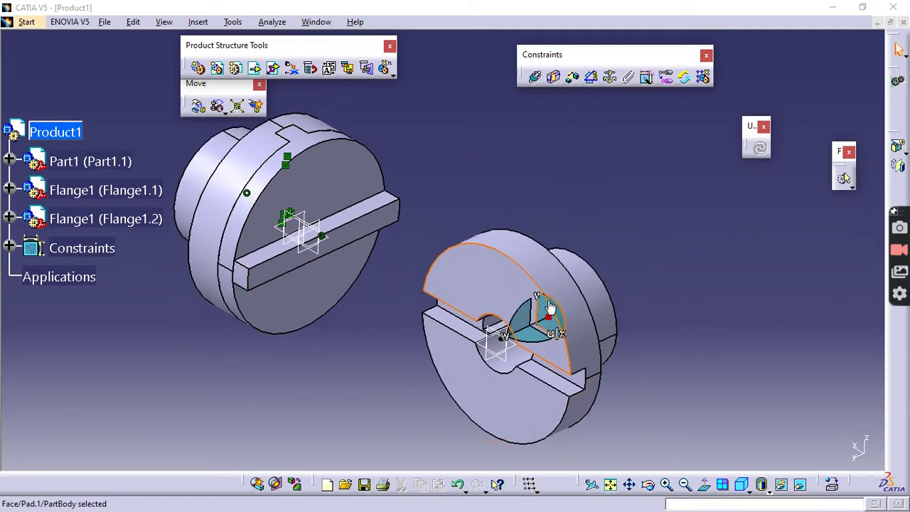
pyautogui.moveTo(523, 309); pyautogui.dragTo(355, 309)
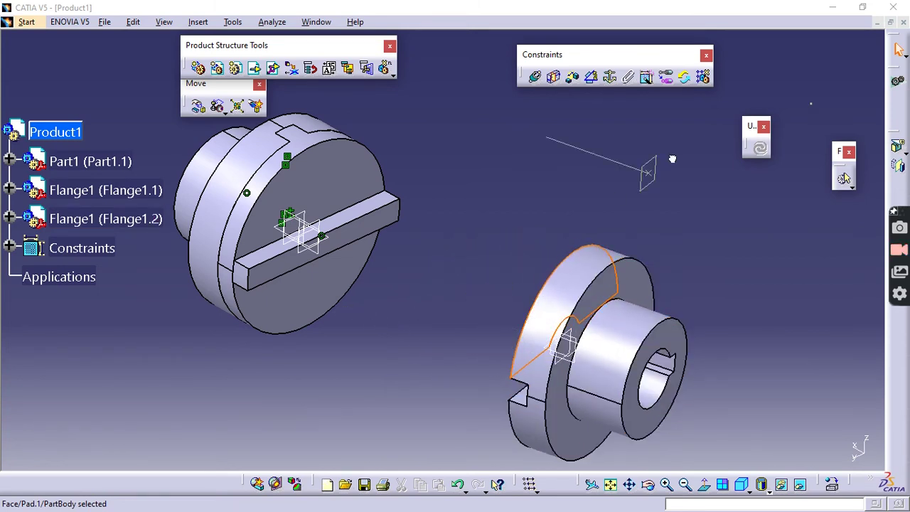
# Step: Apply a Coincidence constraint between the second flange hub's axis and the disc's axis, and update the assembly
pyautogui.moveTo(429, 286); pyautogui.dragTo(432, 234, button='middle')
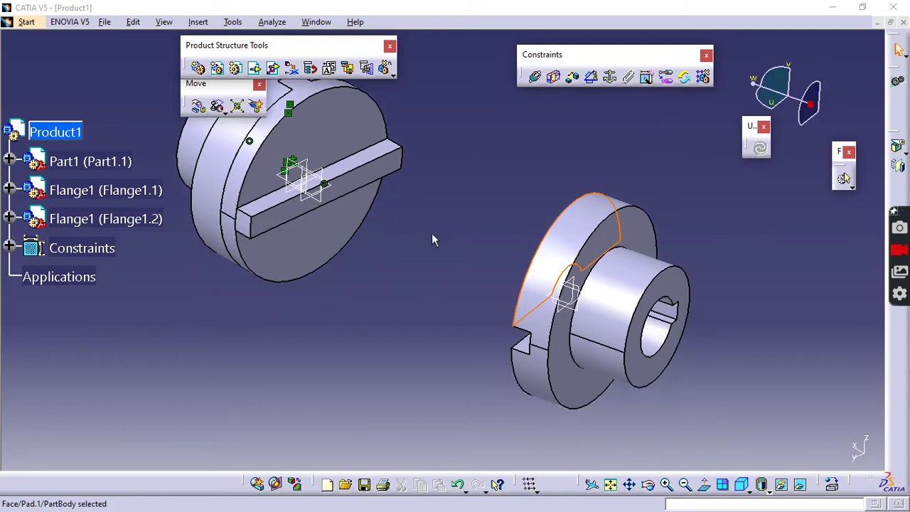
pyautogui.click(535, 78)
pyautogui.click(630, 315)
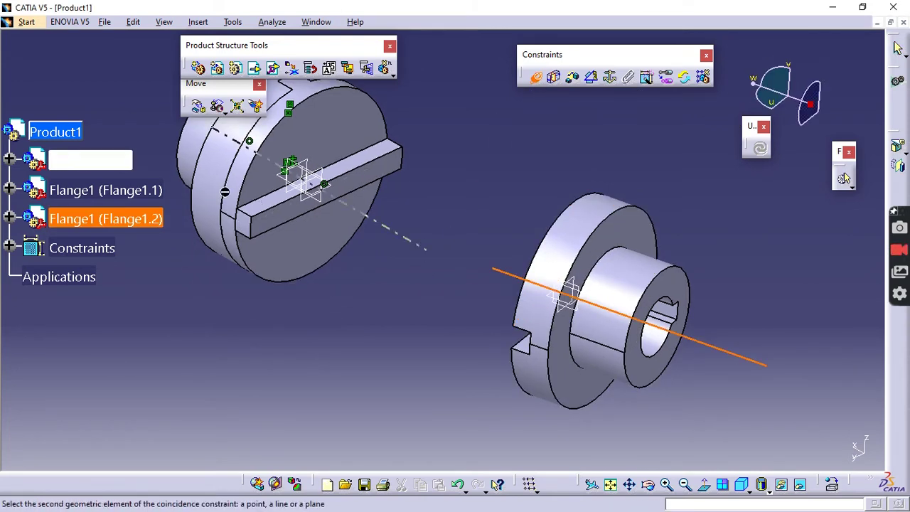
pyautogui.click(261, 156)
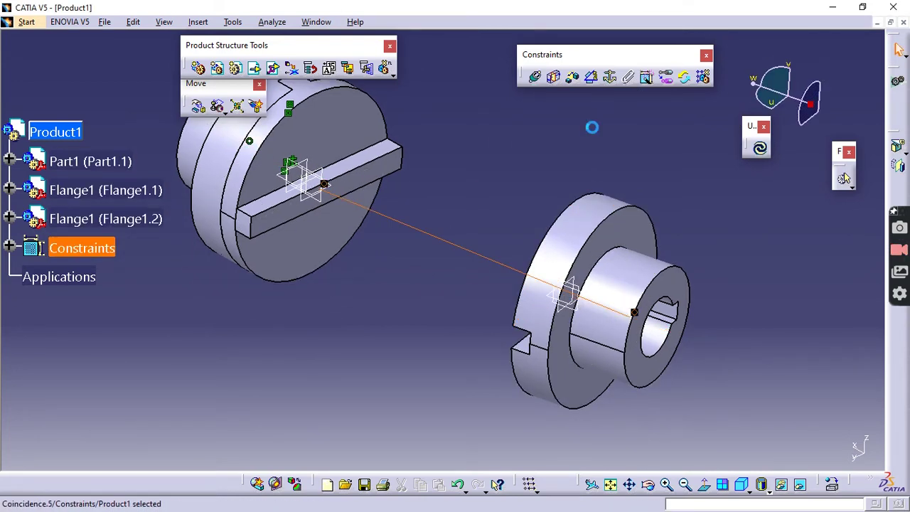
pyautogui.click(752, 141)
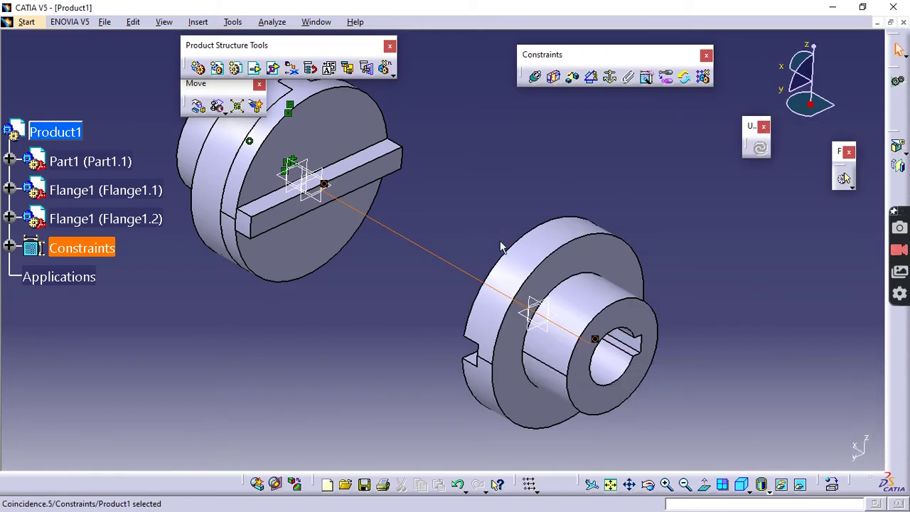
# Step: Apply a Contact constraint between the side face of the disc's free tongue and the second flange's slot wall, and update the assembly
pyautogui.moveTo(327, 339); pyautogui.dragTo(383, 326, button='middle')
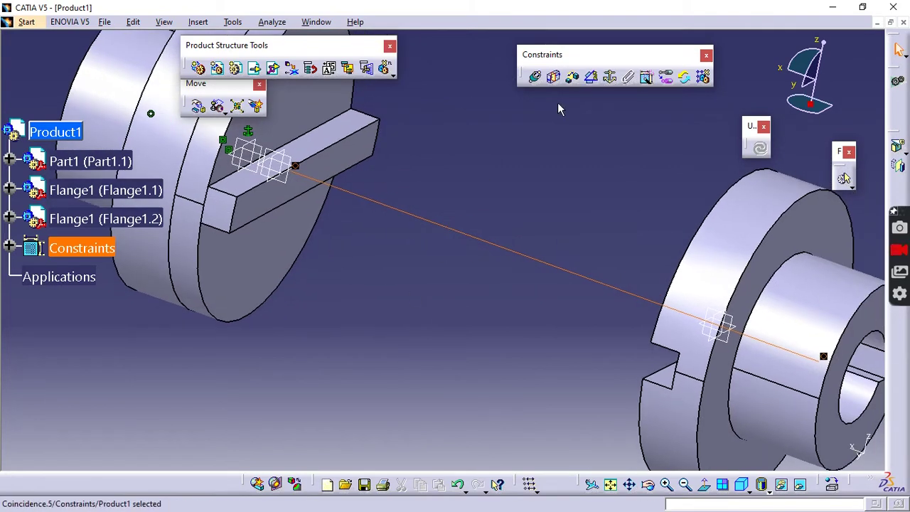
pyautogui.click(553, 76)
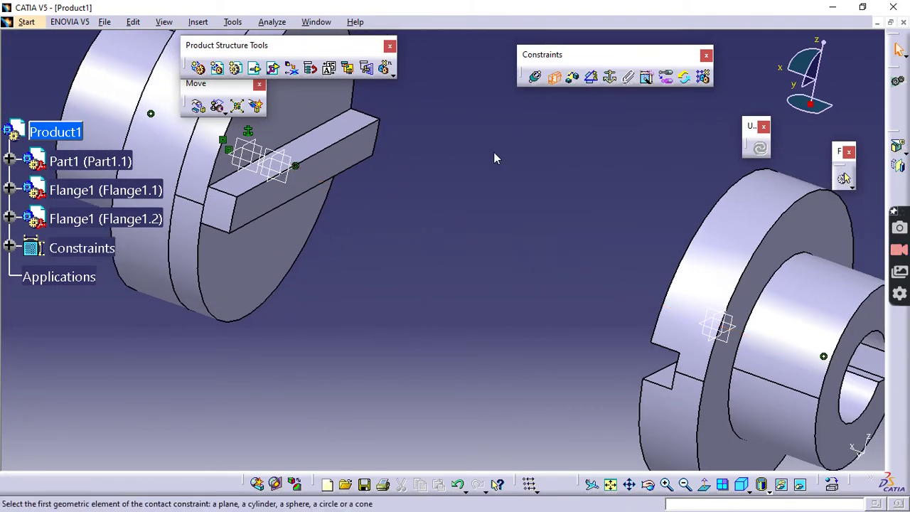
pyautogui.click(337, 139)
pyautogui.moveTo(370, 294); pyautogui.dragTo(459, 143, button='middle')
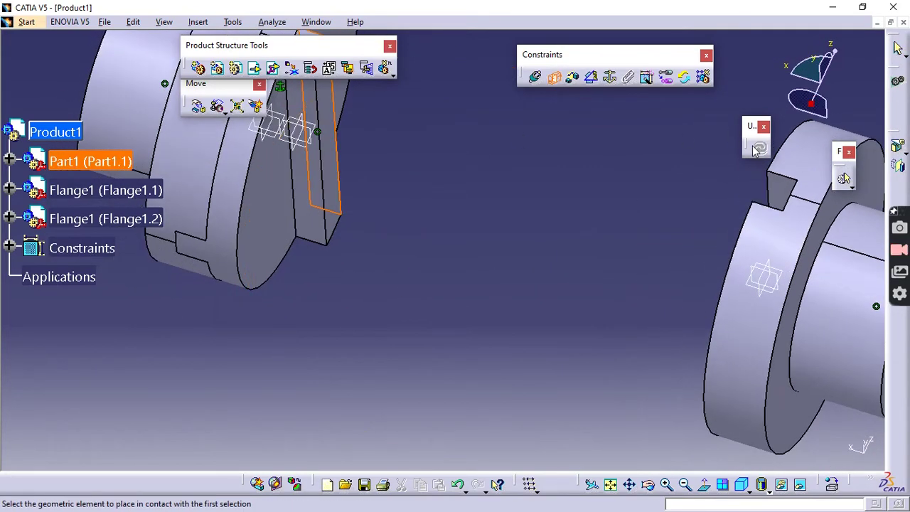
pyautogui.click(775, 190)
pyautogui.click(760, 151)
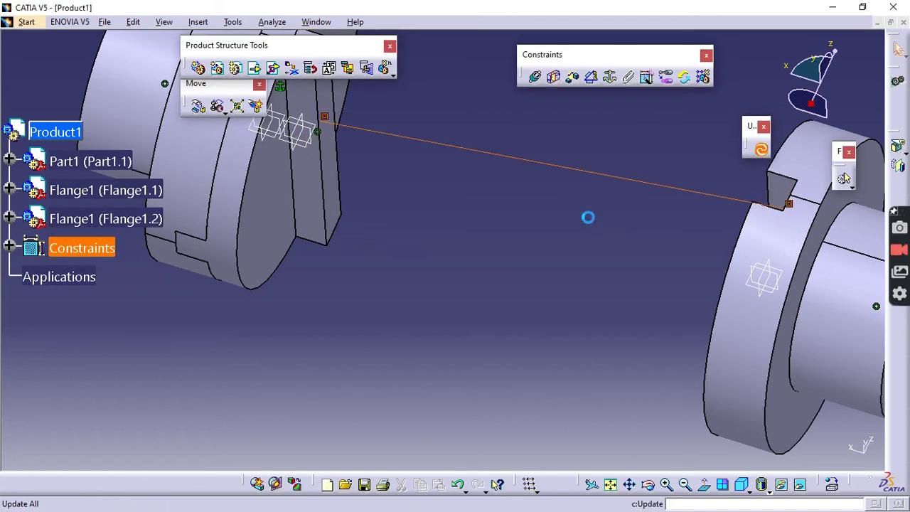
# Step: Apply a Contact constraint between the disc's flat face and the second flange's slotted face, and update the assembly
pyautogui.moveTo(588, 217); pyautogui.dragTo(531, 142, button='middle')
pyautogui.click(499, 176)
pyautogui.click(553, 76)
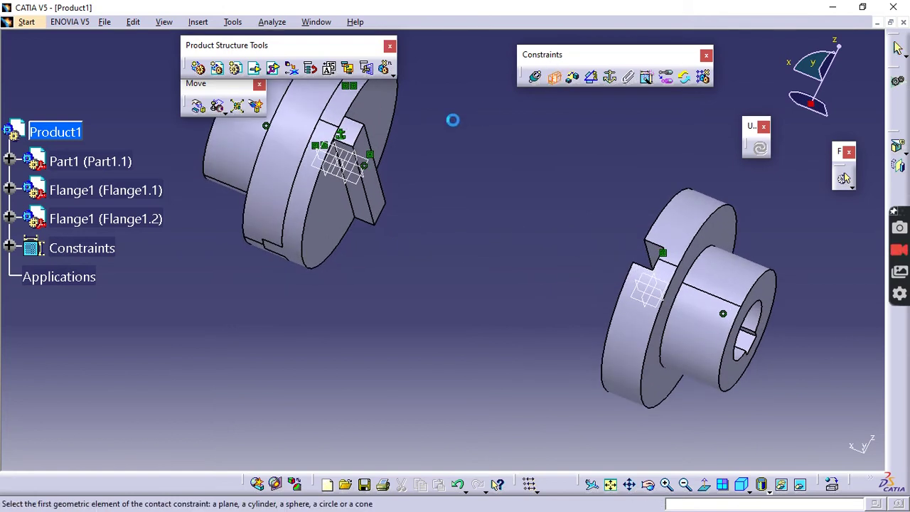
pyautogui.click(387, 110)
pyautogui.moveTo(422, 197); pyautogui.dragTo(582, 219, button='middle')
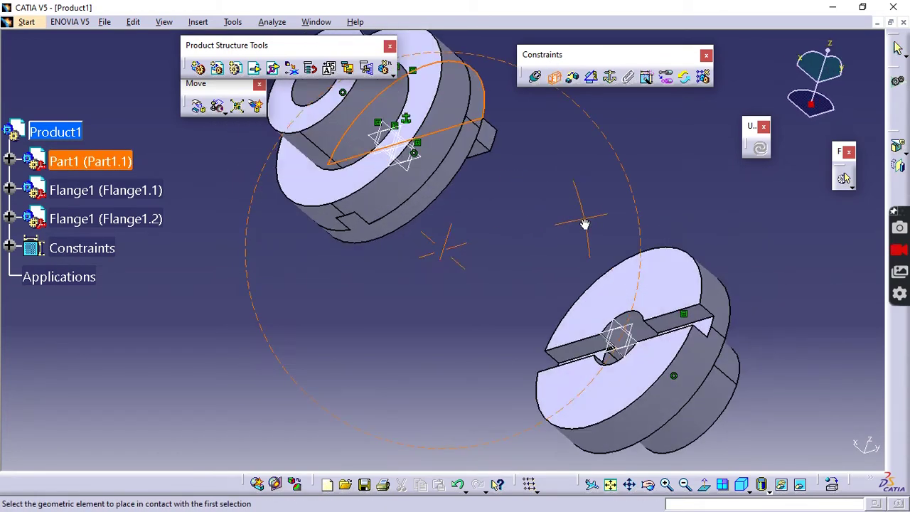
pyautogui.click(653, 285)
pyautogui.click(759, 148)
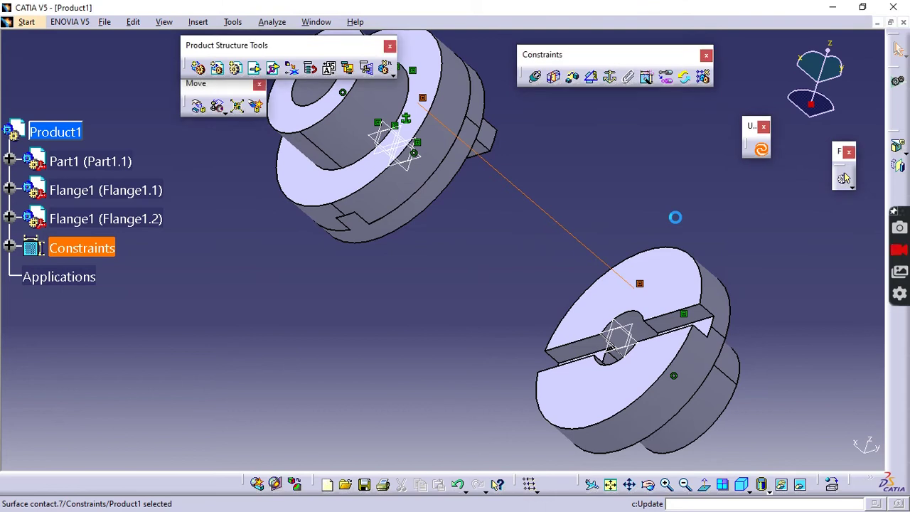
pyautogui.moveTo(550, 178); pyautogui.dragTo(528, 331, button='middle')
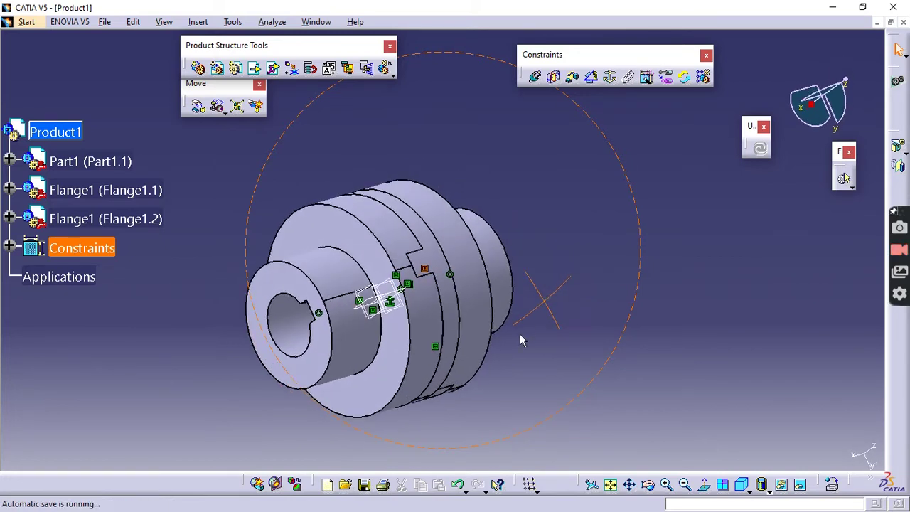
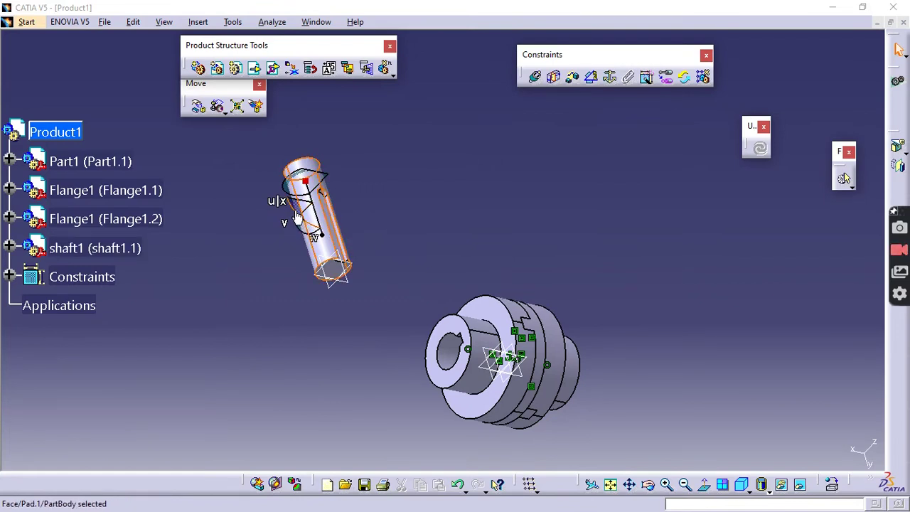
# Step: Turn the shaft with the compass to lie roughly along the coupling's axis and move it up to the flange hub
pyautogui.moveTo(293, 216); pyautogui.dragTo(353, 228)
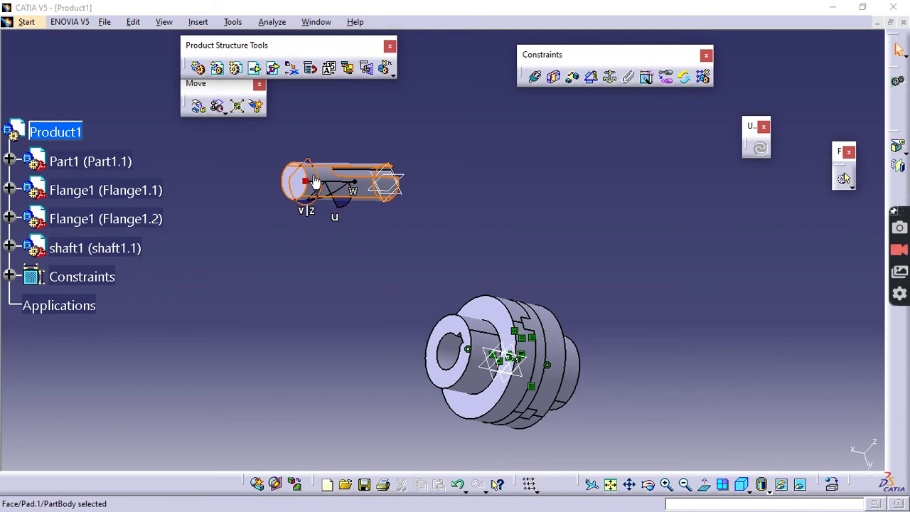
pyautogui.moveTo(290, 197); pyautogui.dragTo(362, 357)
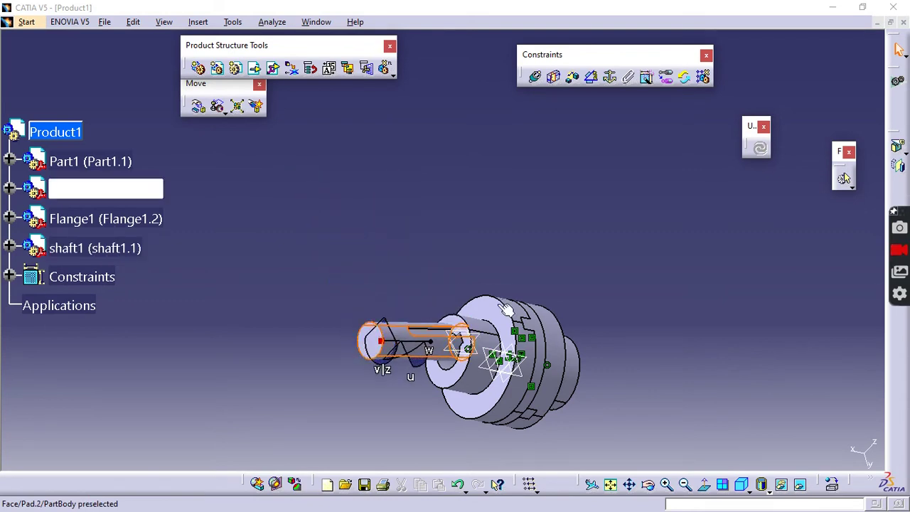
# Step: Move the shaft outward along the coupling's axis, clear of the first flange hub, and detach the compass from it
pyautogui.moveTo(502, 287); pyautogui.dragTo(481, 188, button='middle')
pyautogui.moveTo(396, 243); pyautogui.dragTo(329, 242)
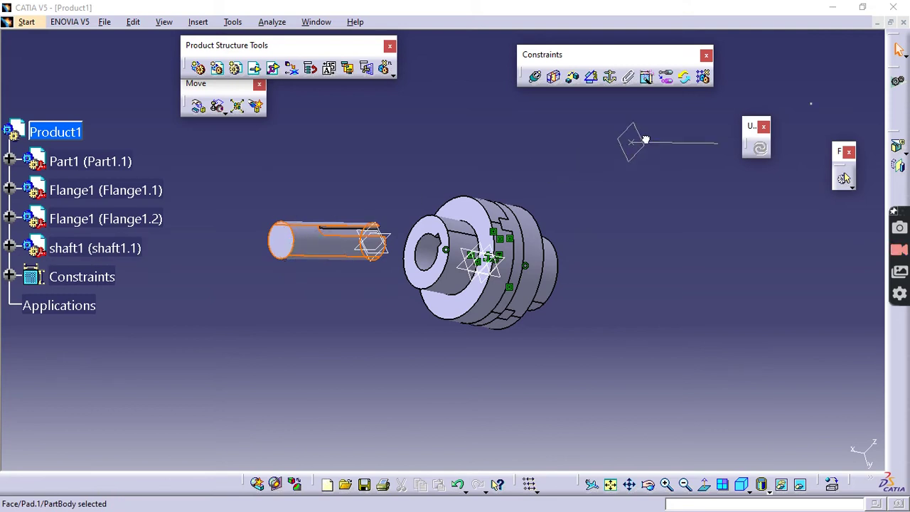
pyautogui.moveTo(645, 140); pyautogui.dragTo(810, 103)
# Step: Apply a Coincidence constraint between the shaft's axis and the first flange hub's axis, and update the assembly
pyautogui.moveTo(685, 264); pyautogui.dragTo(605, 319, button='middle')
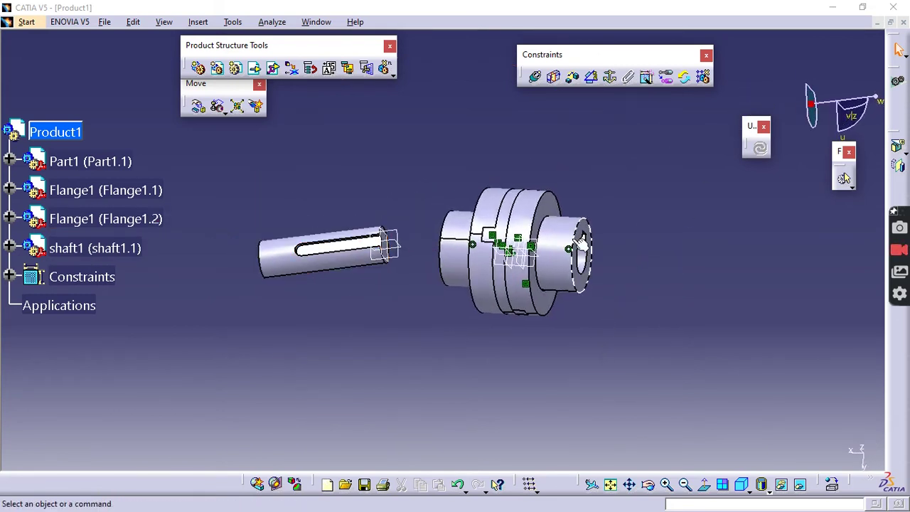
pyautogui.click(536, 77)
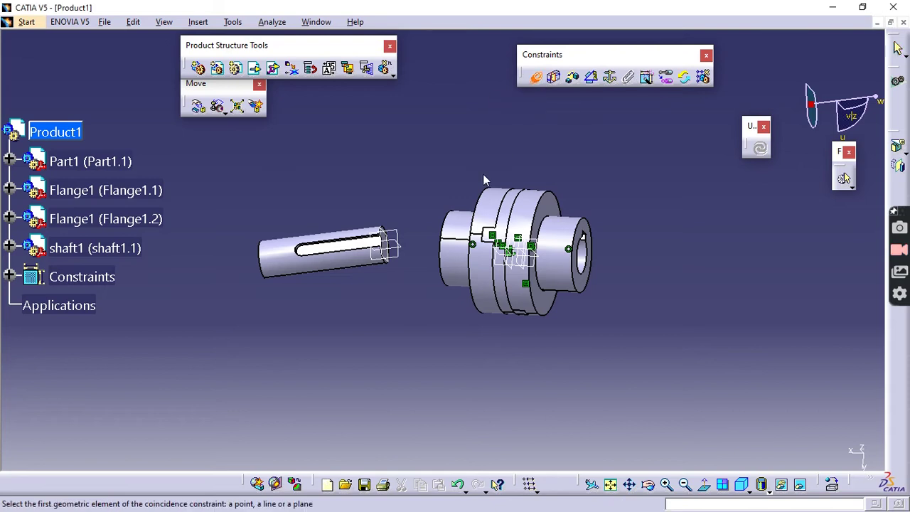
pyautogui.click(305, 258)
pyautogui.click(455, 258)
pyautogui.click(760, 152)
# Step: Apply a 0 mm Offset constraint with Same orientation between the first flange's keyway wall and the shaft's keyway side face, and update the assembly
pyautogui.moveTo(390, 377); pyautogui.dragTo(434, 319, button='middle')
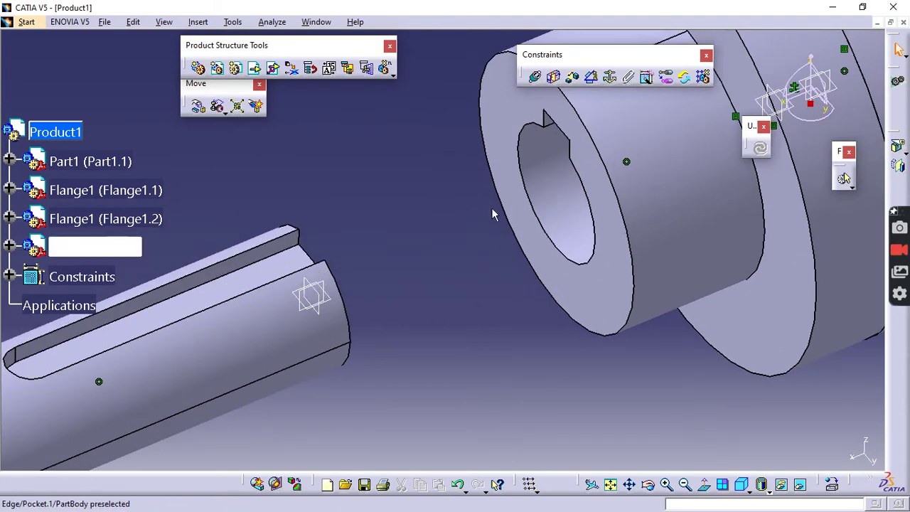
pyautogui.moveTo(493, 214); pyautogui.dragTo(462, 279, button='middle')
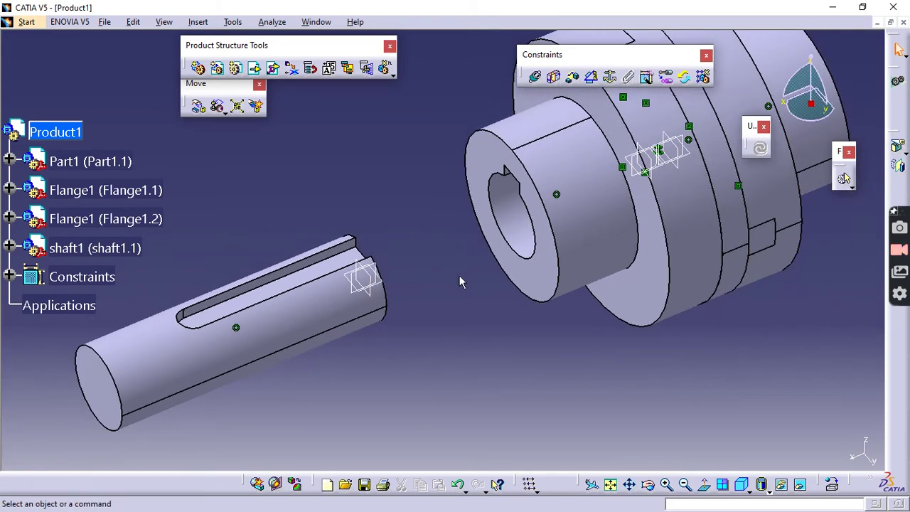
pyautogui.moveTo(478, 334); pyautogui.dragTo(493, 294, button='middle')
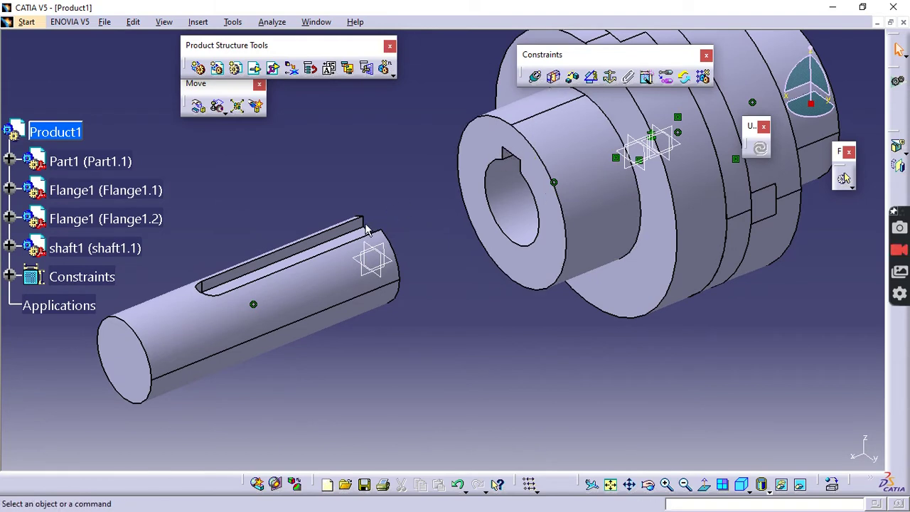
pyautogui.click(572, 79)
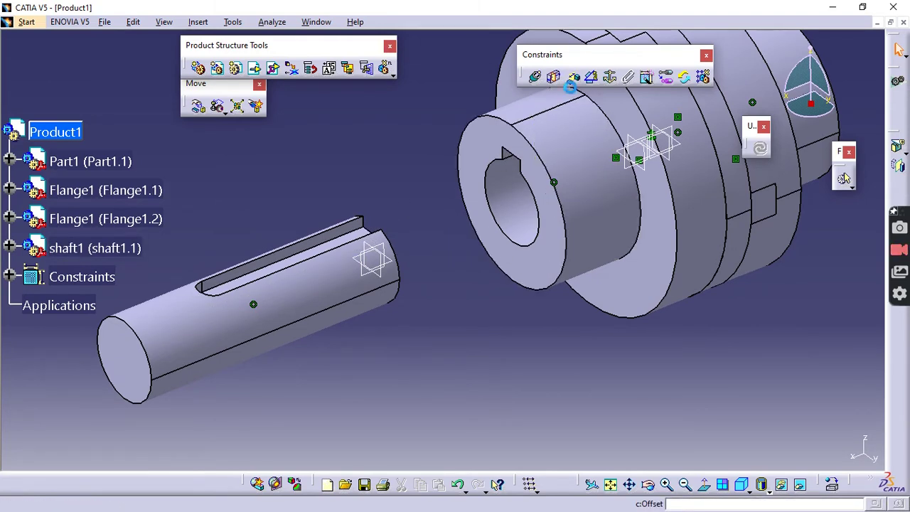
pyautogui.moveTo(477, 297); pyautogui.dragTo(540, 235, button='middle')
pyautogui.click(506, 137)
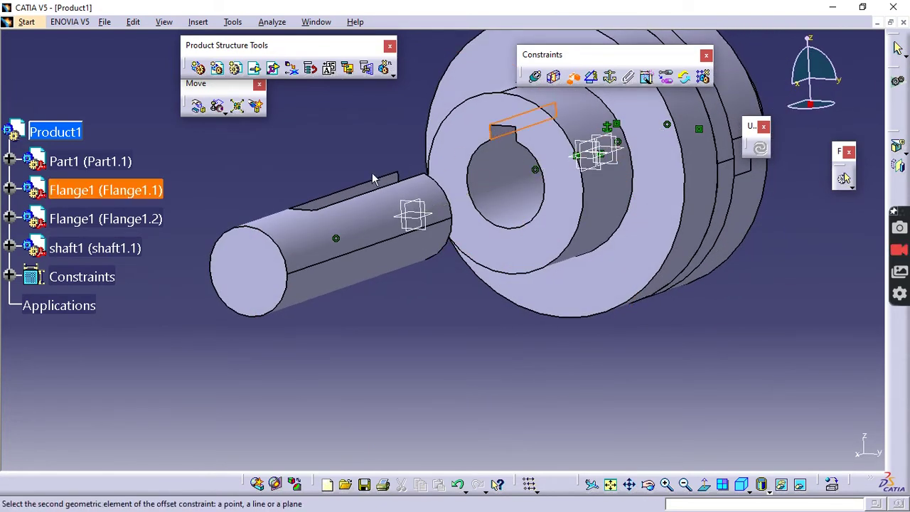
pyautogui.click(380, 189)
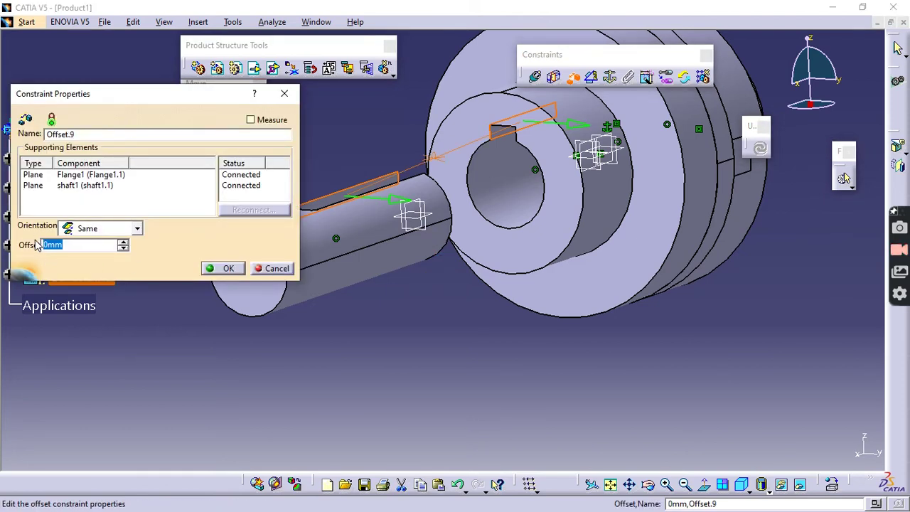
pyautogui.click(231, 268)
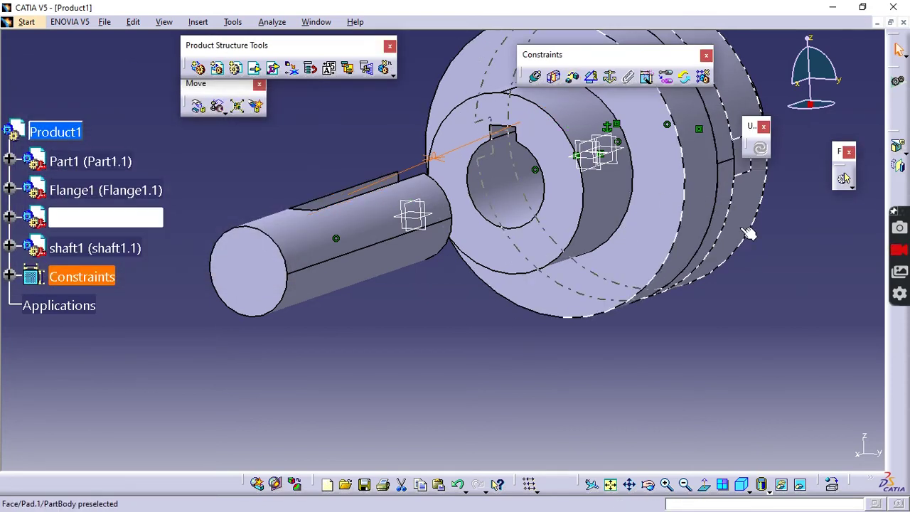
pyautogui.click(736, 160)
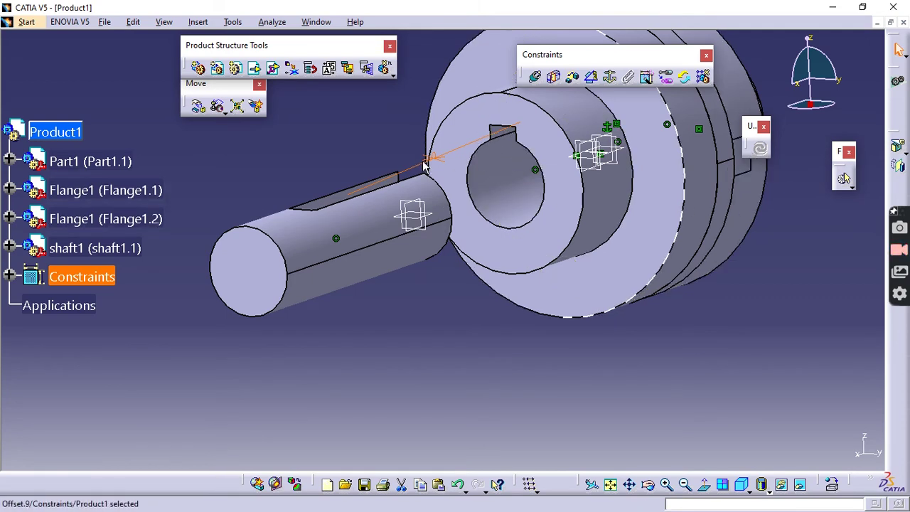
pyautogui.click(437, 160)
pyautogui.click(445, 299)
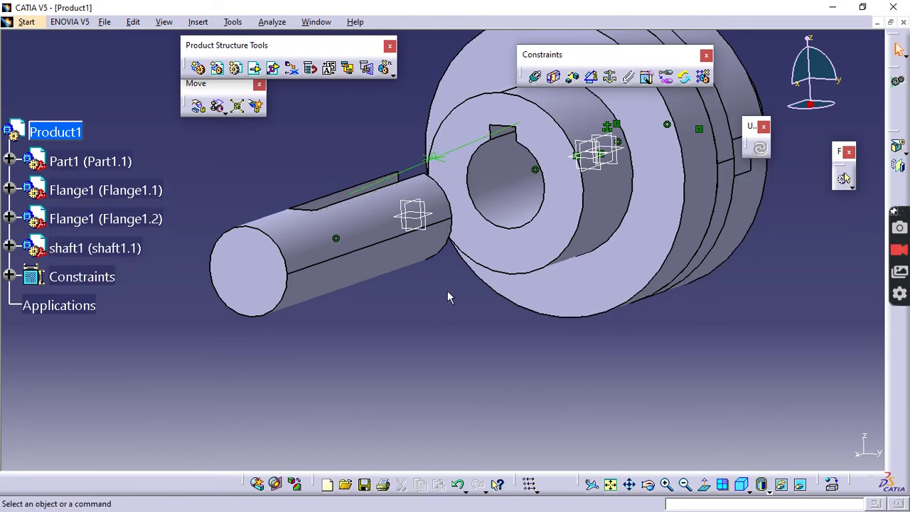
# Step: Apply a 5 mm Offset constraint with Opposite orientation between the disc's flat face and the shaft's inner end face, and update the assembly
pyautogui.keyDown('ctrl'); pyautogui.moveTo(440, 231); pyautogui.dragTo(447, 178, button='middle'); pyautogui.keyUp('ctrl')
pyautogui.moveTo(487, 195); pyautogui.dragTo(567, 446, button='middle')
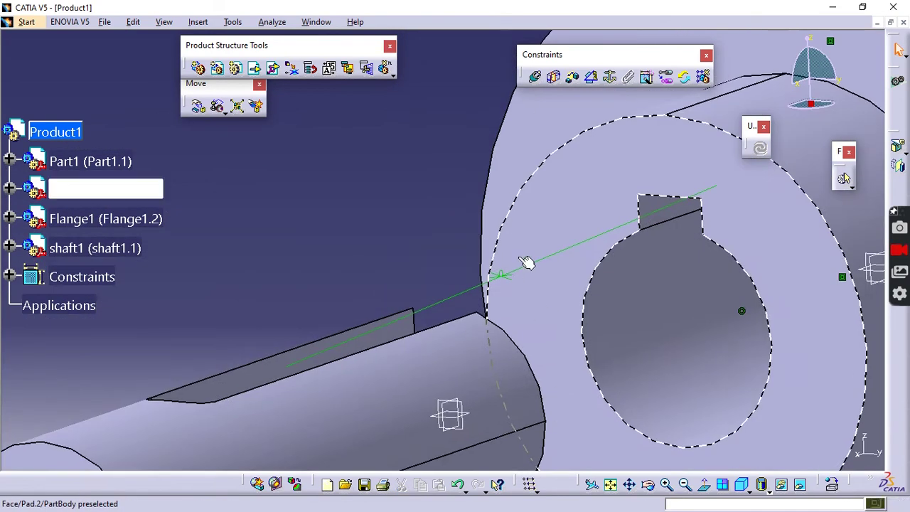
pyautogui.keyDown('ctrl'); pyautogui.moveTo(508, 282); pyautogui.dragTo(541, 363, button='middle'); pyautogui.keyUp('ctrl')
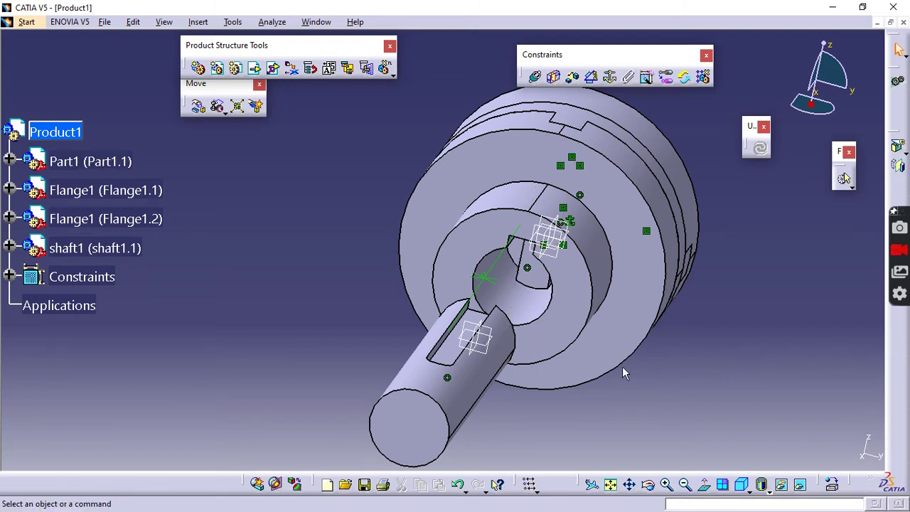
pyautogui.click(572, 76)
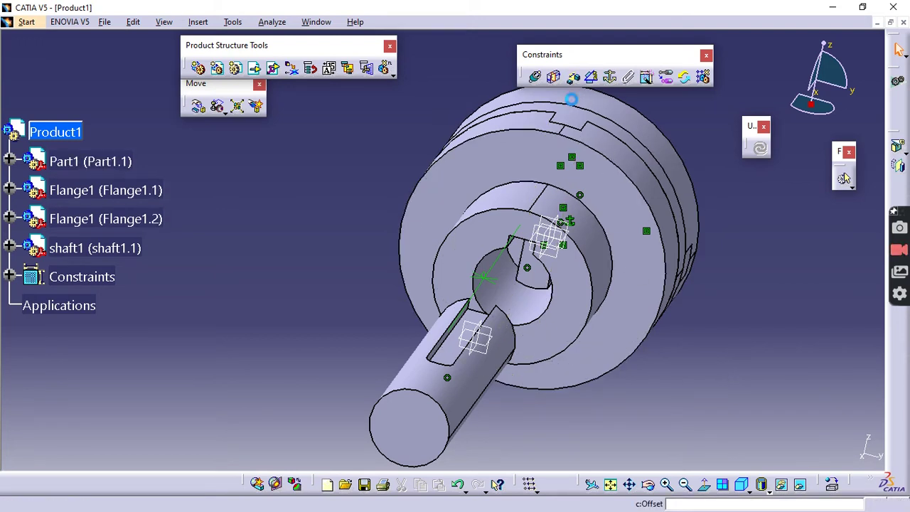
pyautogui.click(545, 283)
pyautogui.moveTo(608, 324); pyautogui.dragTo(316, 281, button='middle')
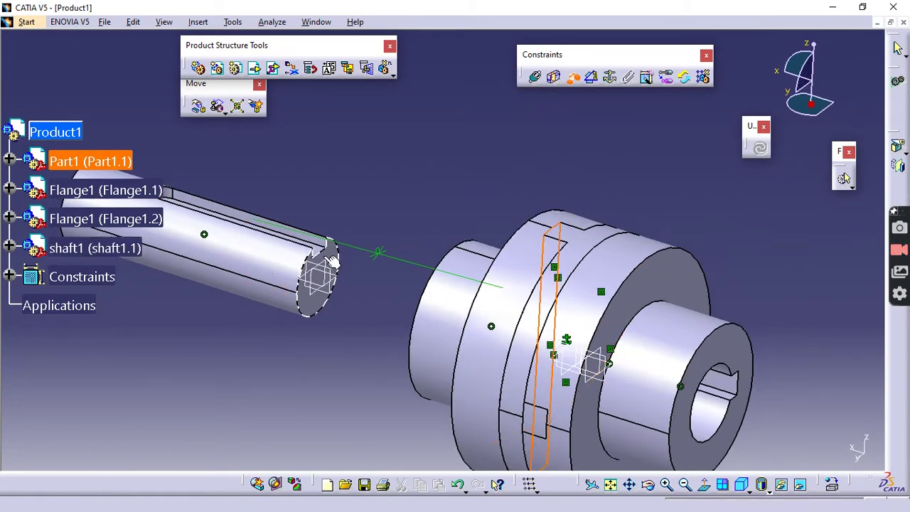
pyautogui.click(320, 279)
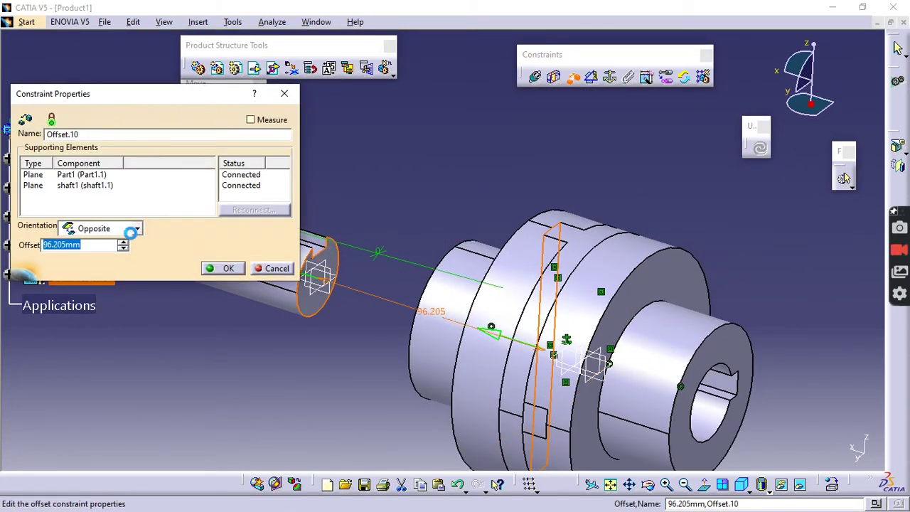
pyautogui.click(225, 270)
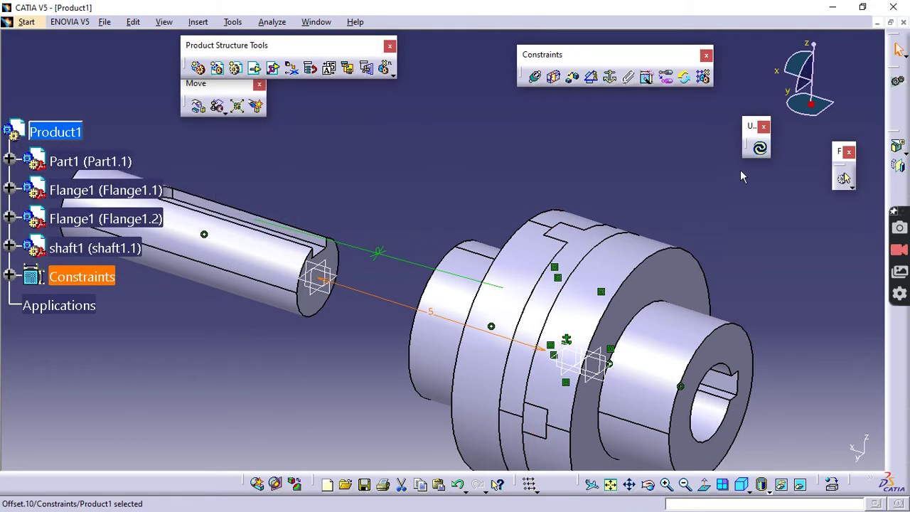
pyautogui.click(760, 151)
# Step: Hide the first flange temporarily to examine the gap between the shaft's end and the disc, and show it again
pyautogui.moveTo(363, 349); pyautogui.dragTo(540, 348, button='middle')
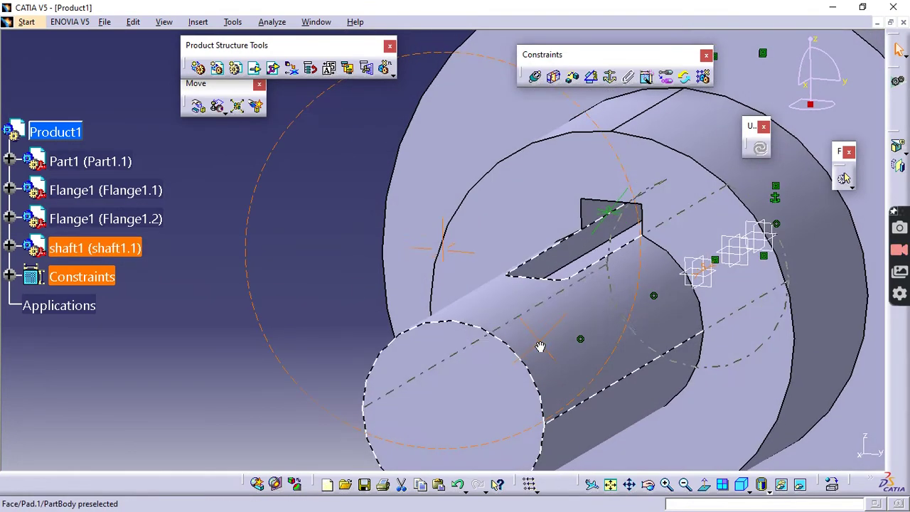
pyautogui.click(603, 246)
pyautogui.moveTo(604, 246); pyautogui.dragTo(479, 315, button='middle')
pyautogui.moveTo(726, 227); pyautogui.dragTo(536, 187, button='middle')
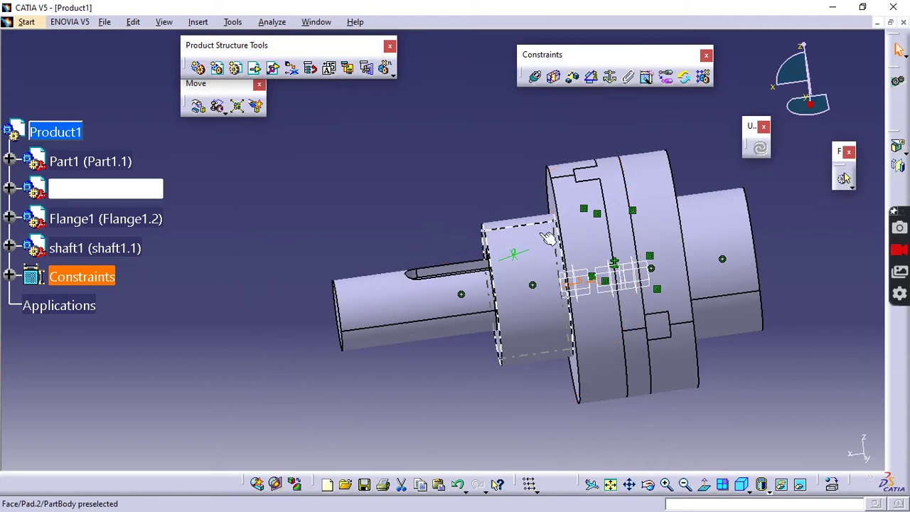
pyautogui.rightClick(80, 192)
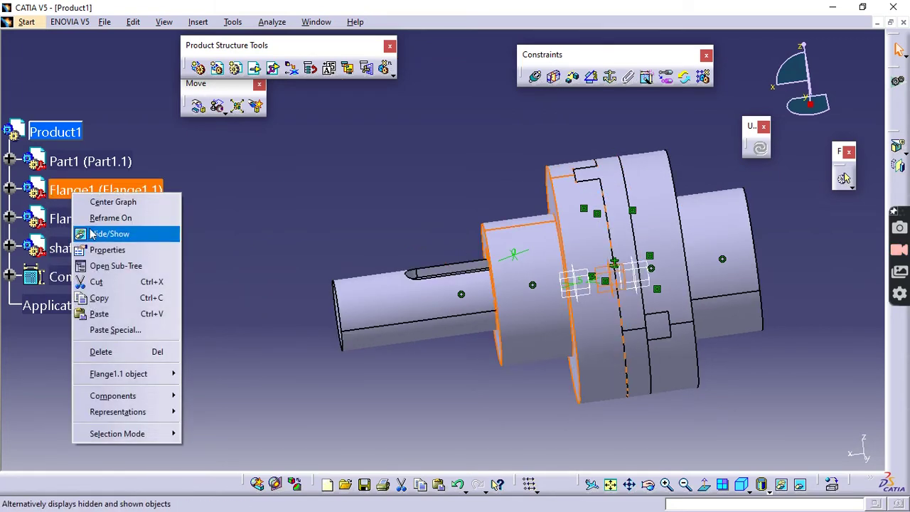
pyautogui.click(107, 233)
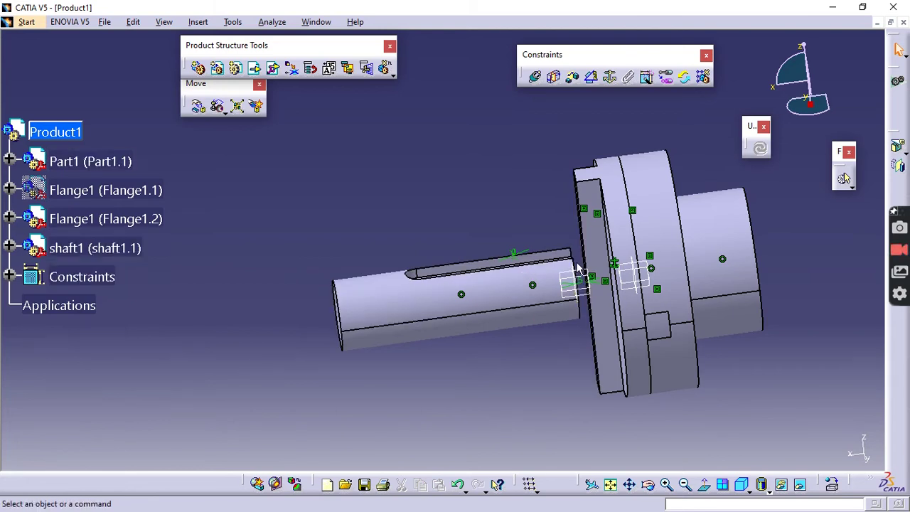
pyautogui.rightClick(104, 198)
pyautogui.click(137, 235)
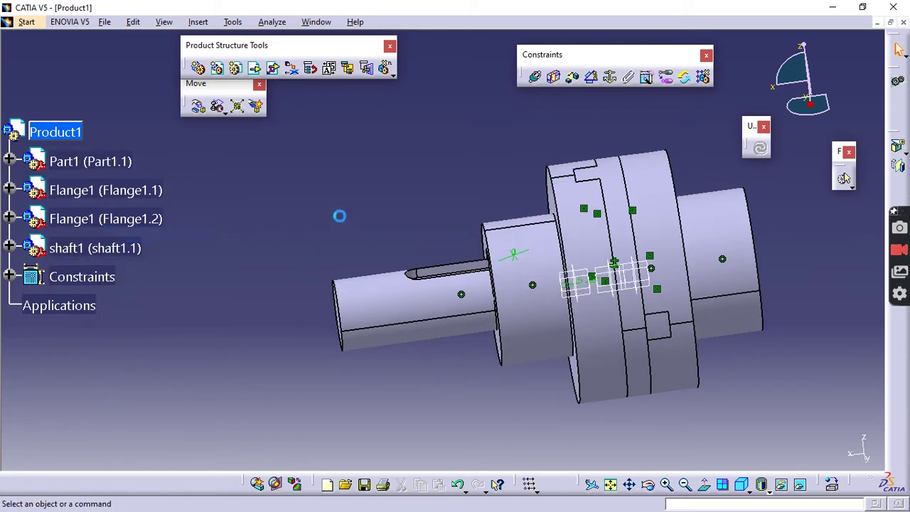
# Step: Insert the existing shaft1 part into Product1 as a second shaft component
pyautogui.moveTo(435, 191); pyautogui.dragTo(455, 282, button='middle')
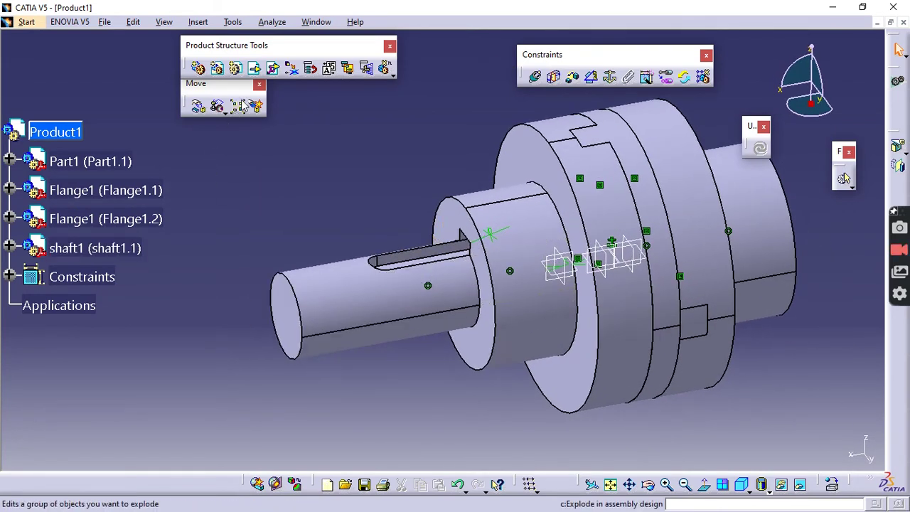
pyautogui.click(255, 69)
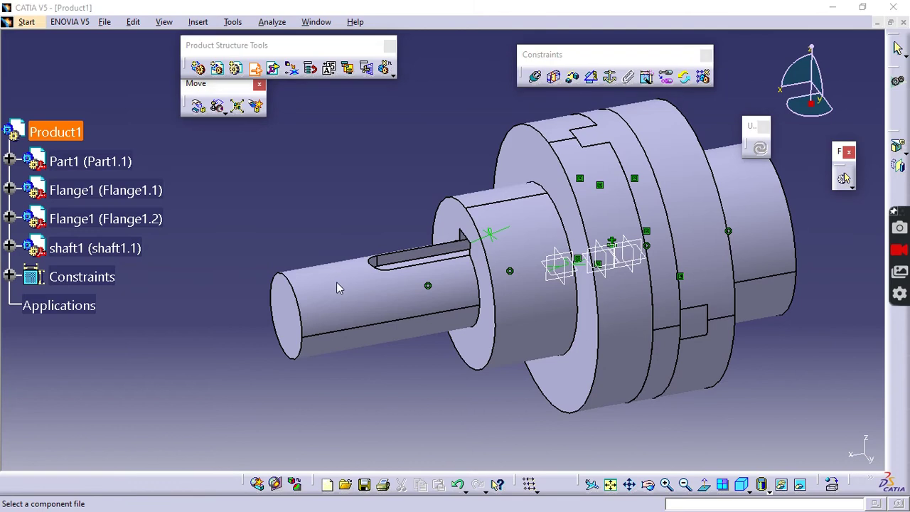
pyautogui.click(122, 177)
pyautogui.click(369, 292)
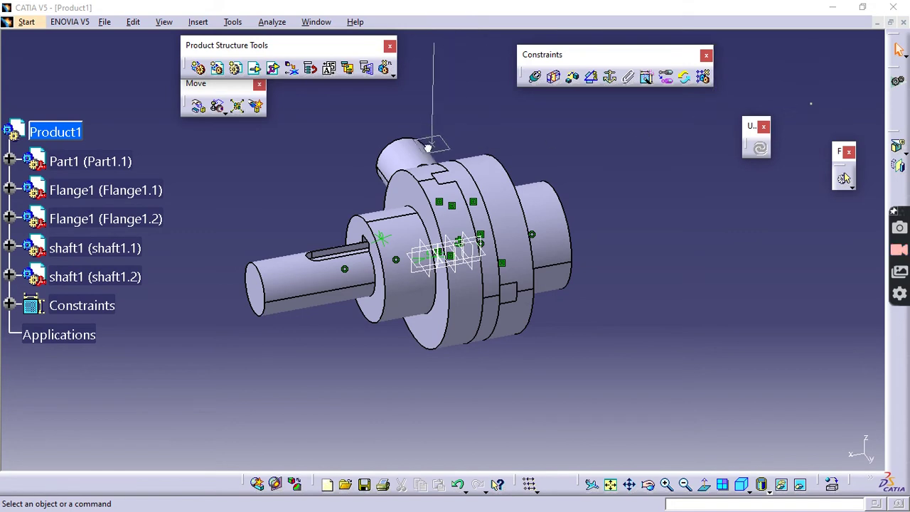
# Step: Turn the second shaft with the compass to line up with the coupling's axis beside the second flange hub, and detach the compass
pyautogui.moveTo(413, 146); pyautogui.dragTo(586, 115)
pyautogui.moveTo(675, 112); pyautogui.dragTo(709, 234)
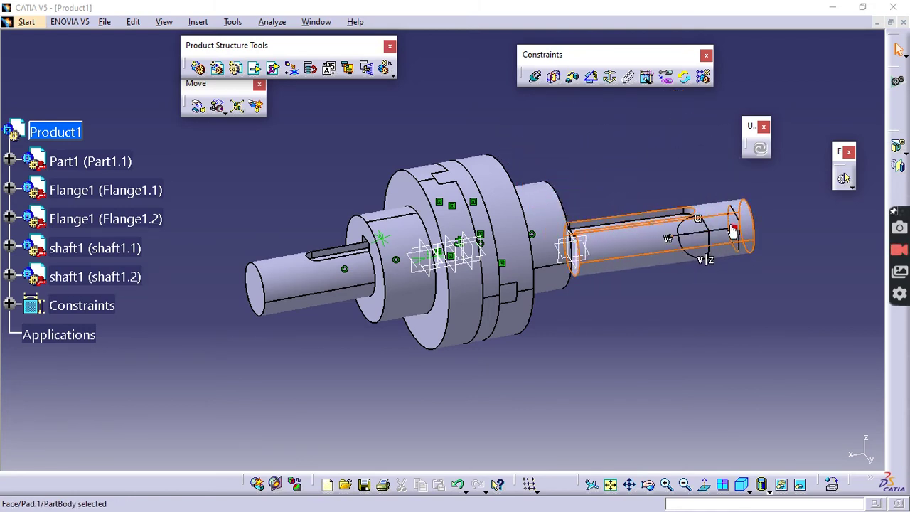
pyautogui.moveTo(786, 104); pyautogui.dragTo(781, 108)
pyautogui.moveTo(701, 361); pyautogui.dragTo(717, 338, button='middle')
pyautogui.click(717, 338)
# Step: Apply a Coincidence constraint between the second shaft's axis and the second flange's axis, and update the assembly
pyautogui.click(536, 78)
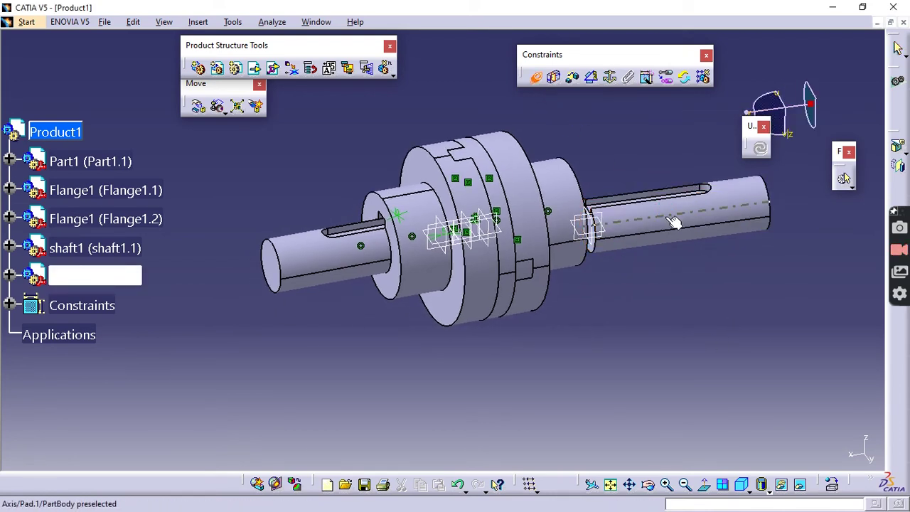
pyautogui.click(531, 220)
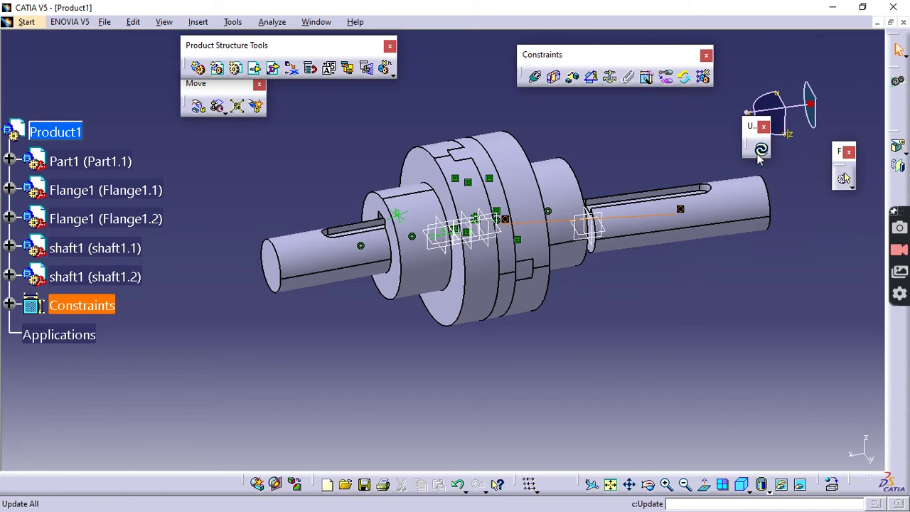
pyautogui.click(760, 148)
# Step: Try to apply a 0 mm Offset constraint with Opposite orientation between the keyway side faces of the second flange and second shaft
pyautogui.moveTo(665, 282); pyautogui.dragTo(643, 284, button='middle')
pyautogui.click(643, 284)
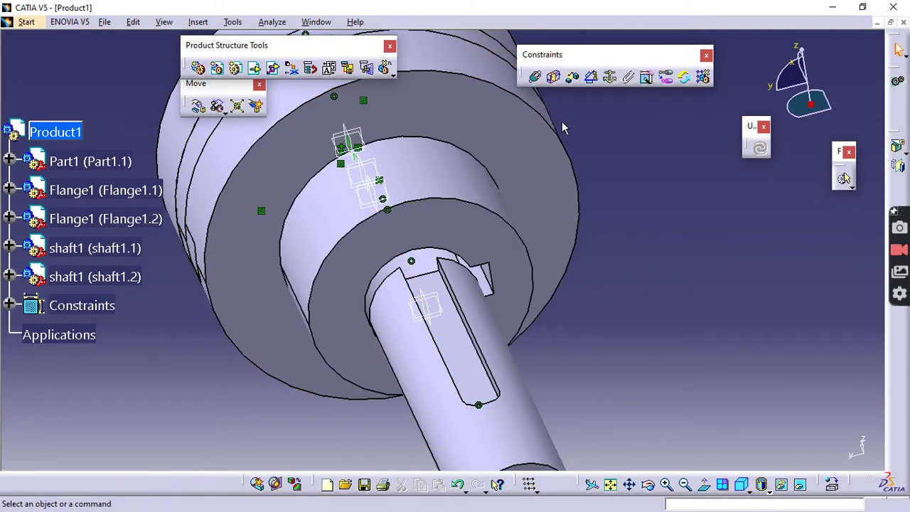
pyautogui.click(574, 78)
pyautogui.moveTo(622, 210); pyautogui.dragTo(608, 201, button='middle')
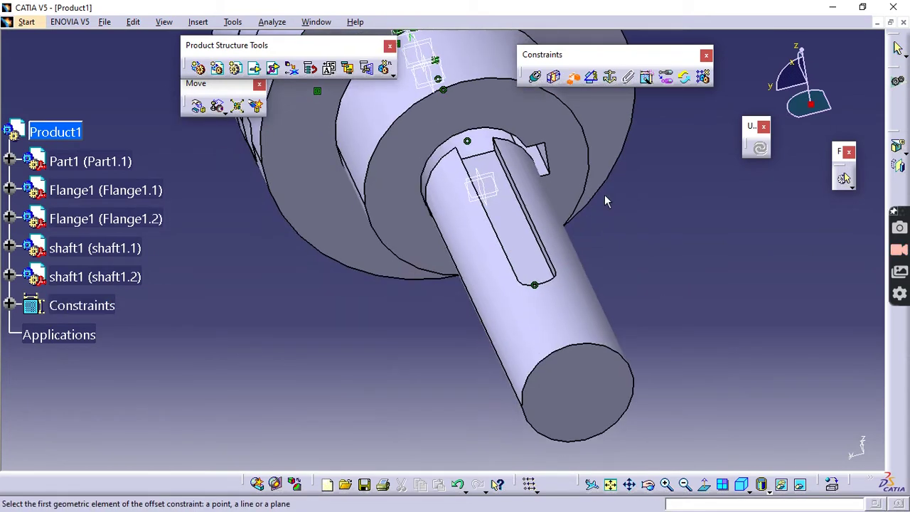
pyautogui.moveTo(568, 274); pyautogui.dragTo(535, 287, button='middle')
pyautogui.click(572, 172)
pyautogui.moveTo(480, 297); pyautogui.dragTo(443, 282, button='middle')
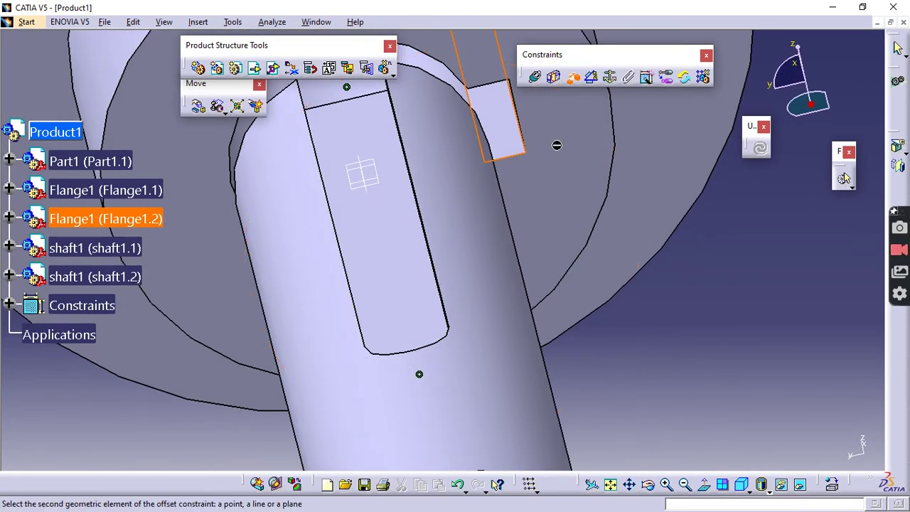
pyautogui.moveTo(412, 207); pyautogui.dragTo(122, 81, button='middle')
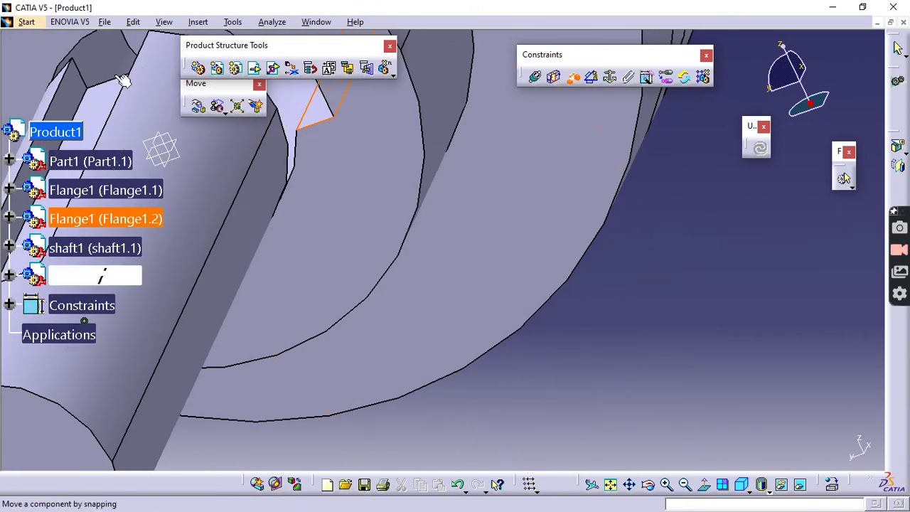
pyautogui.click(89, 94)
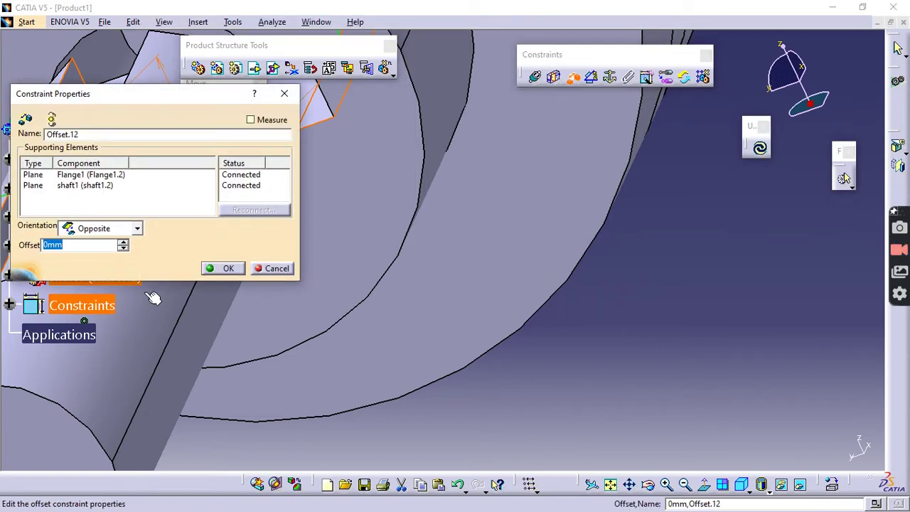
pyautogui.click(220, 269)
pyautogui.click(759, 148)
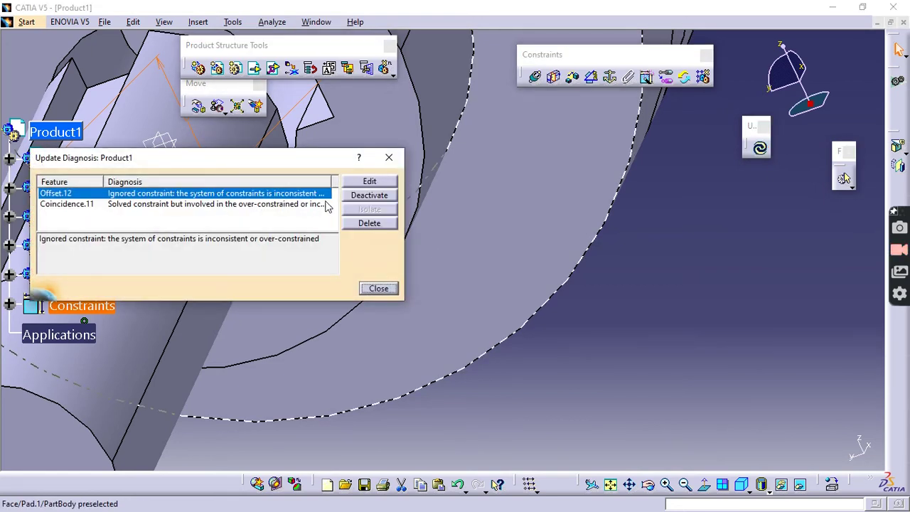
pyautogui.click(371, 180)
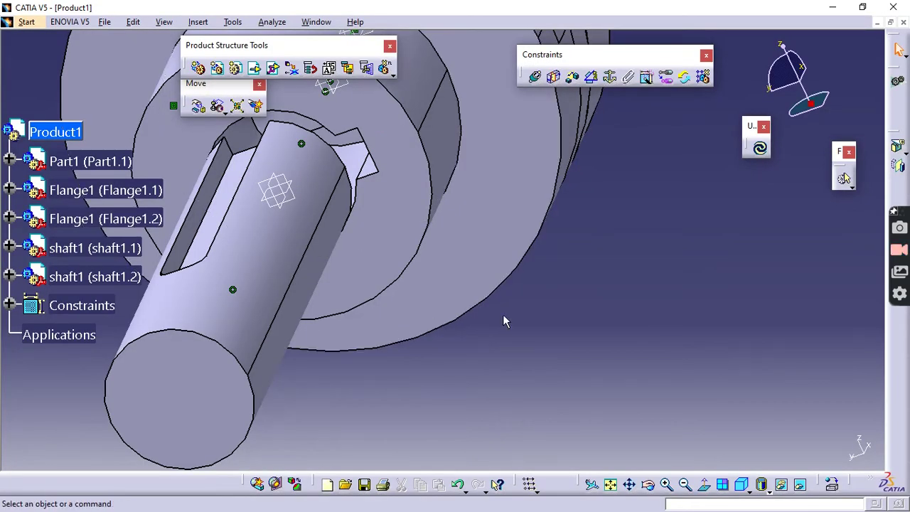
# Step: Rotate the second shaft about its axis with the compass until its keyway faces the second flange's keyway
pyautogui.moveTo(810, 103); pyautogui.dragTo(317, 193)
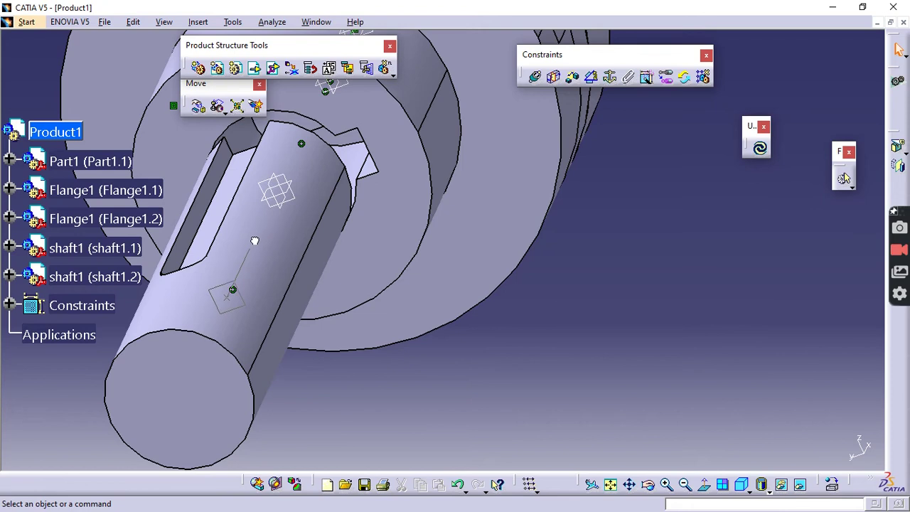
pyautogui.moveTo(253, 244); pyautogui.dragTo(244, 297)
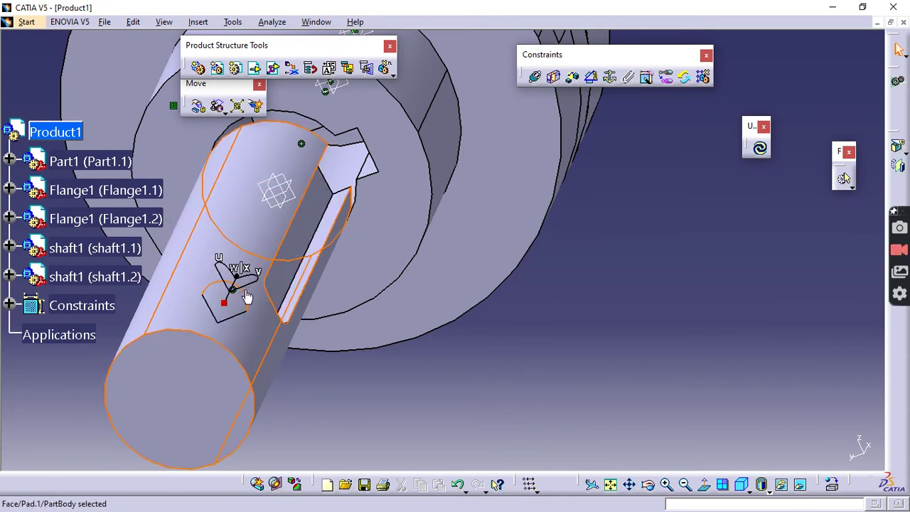
pyautogui.click(512, 229)
pyautogui.moveTo(512, 229); pyautogui.dragTo(394, 159, button='middle')
pyautogui.moveTo(382, 234); pyautogui.dragTo(744, 288, button='middle')
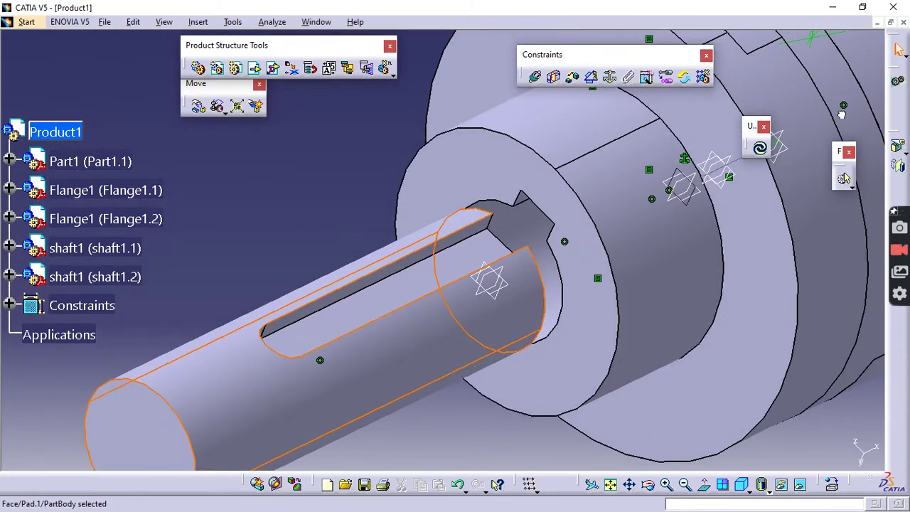
pyautogui.moveTo(841, 113); pyautogui.dragTo(698, 179)
pyautogui.click(342, 248)
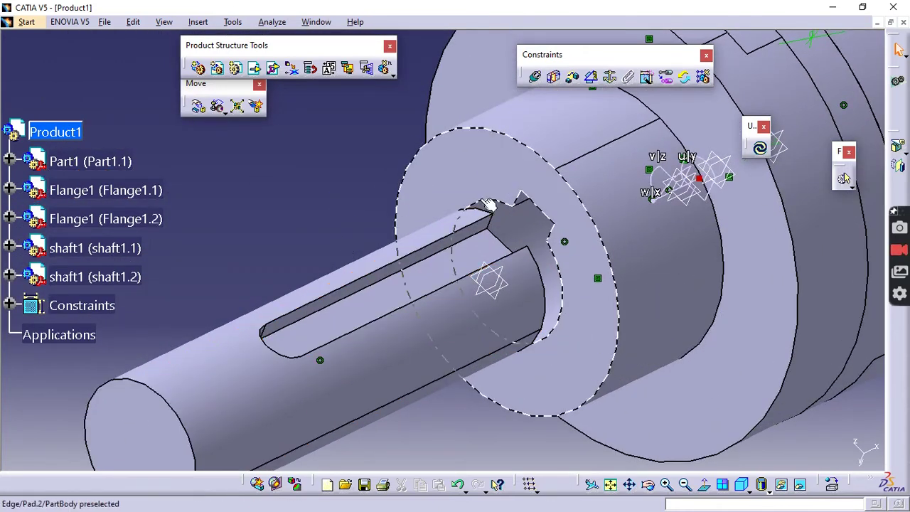
# Step: Apply a 0 mm Offset constraint with Same orientation between the second flange's and second shaft's keyway side faces, and update the assembly
pyautogui.click(570, 79)
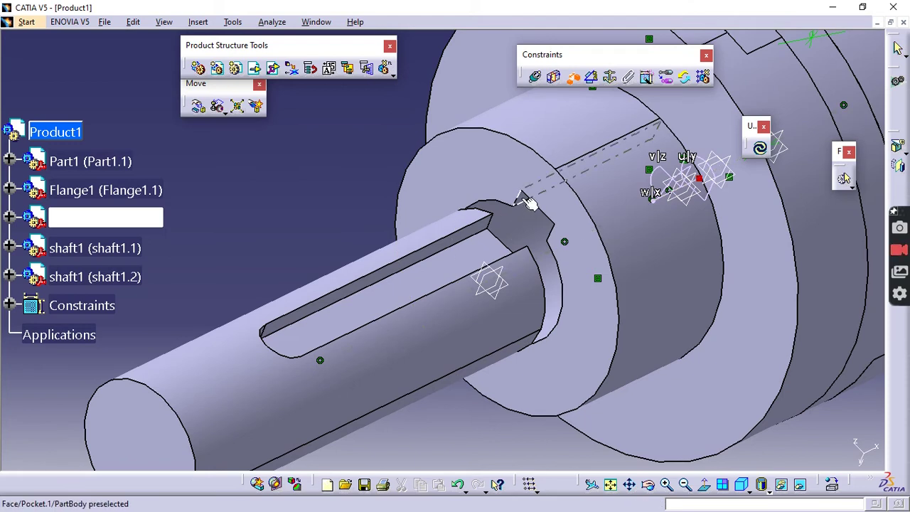
pyautogui.click(527, 202)
pyautogui.click(487, 231)
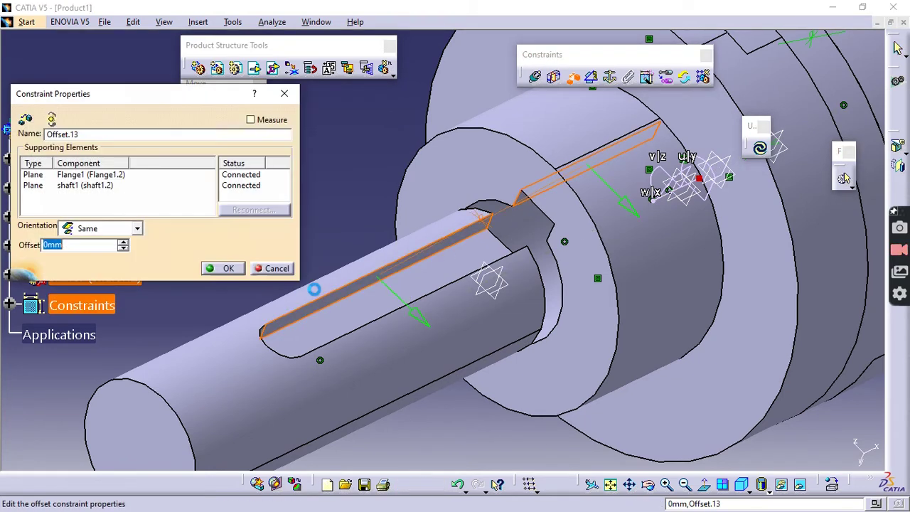
pyautogui.click(228, 268)
pyautogui.click(760, 151)
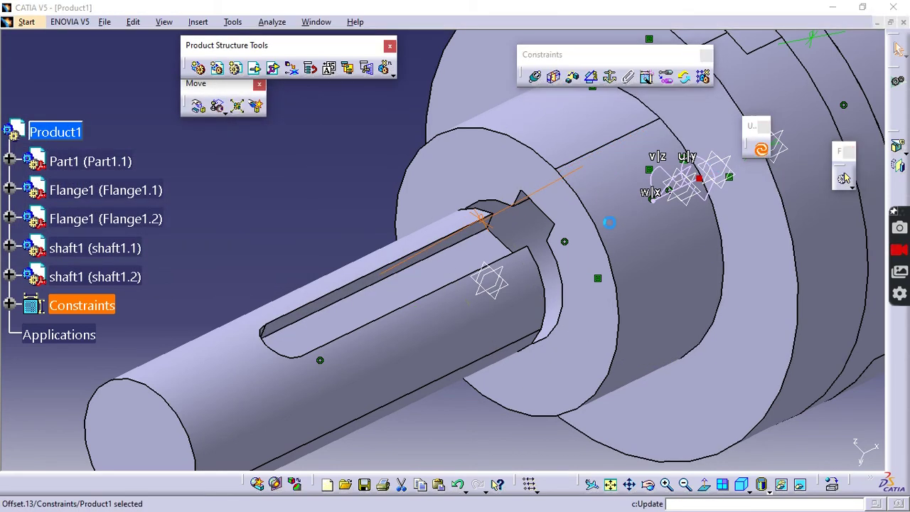
pyautogui.click(319, 176)
pyautogui.keyDown('ctrl'); pyautogui.moveTo(429, 184); pyautogui.dragTo(428, 216, button='middle'); pyautogui.keyUp('ctrl')
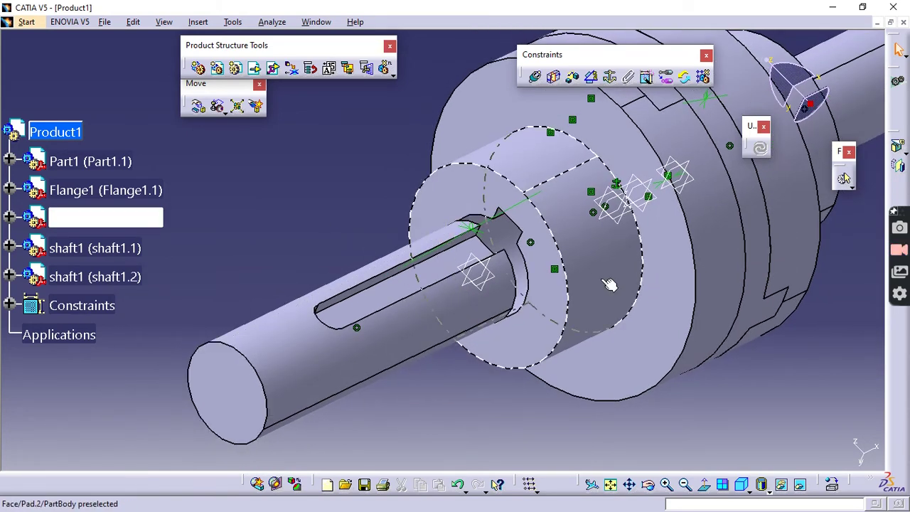
# Step: Apply a 5 mm Offset constraint between the disc's face and the second shaft's inner end face, and update the assembly
pyautogui.moveTo(477, 231); pyautogui.dragTo(540, 177, button='middle')
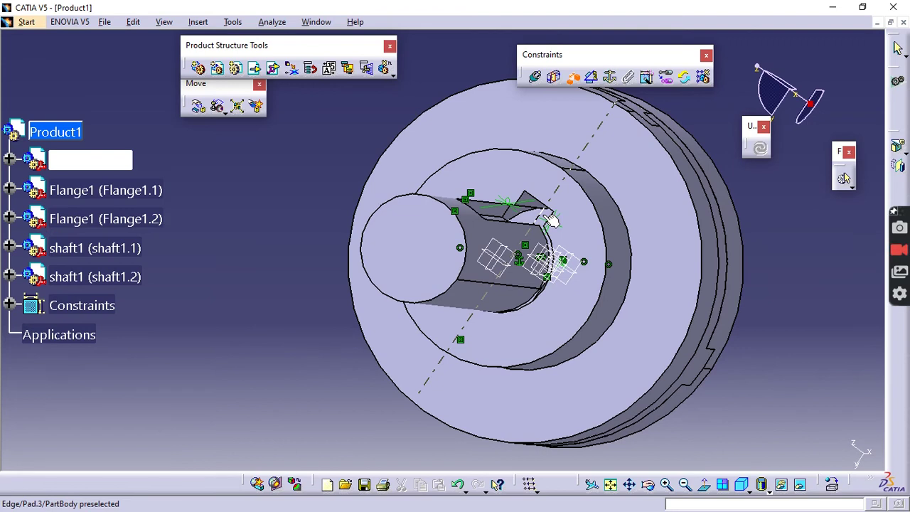
pyautogui.keyDown('ctrl'); pyautogui.moveTo(546, 239); pyautogui.dragTo(590, 191, button='middle'); pyautogui.keyUp('ctrl')
pyautogui.click(620, 201)
pyautogui.moveTo(640, 292); pyautogui.dragTo(426, 207, button='middle')
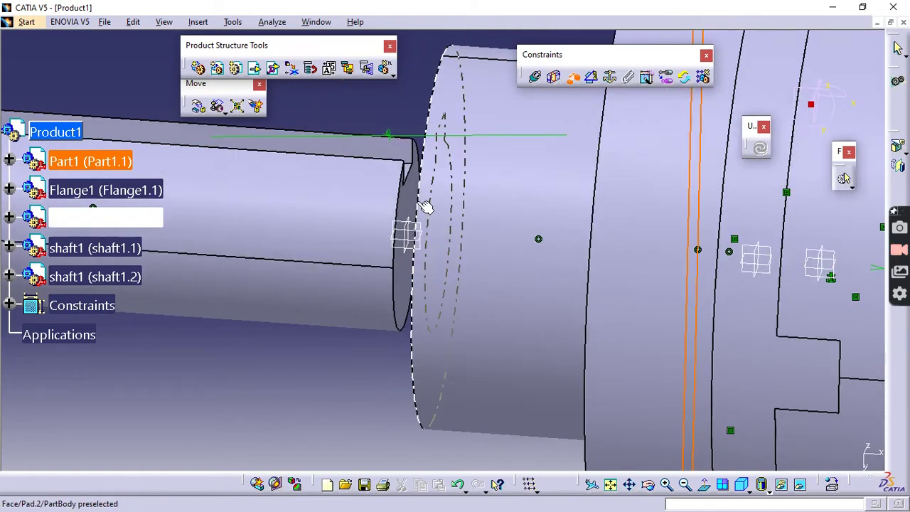
pyautogui.click(426, 207)
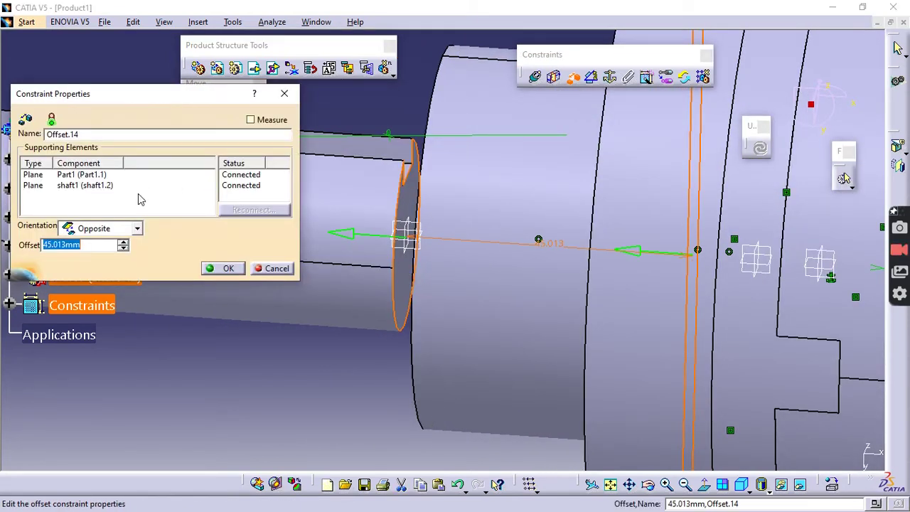
pyautogui.click(213, 271)
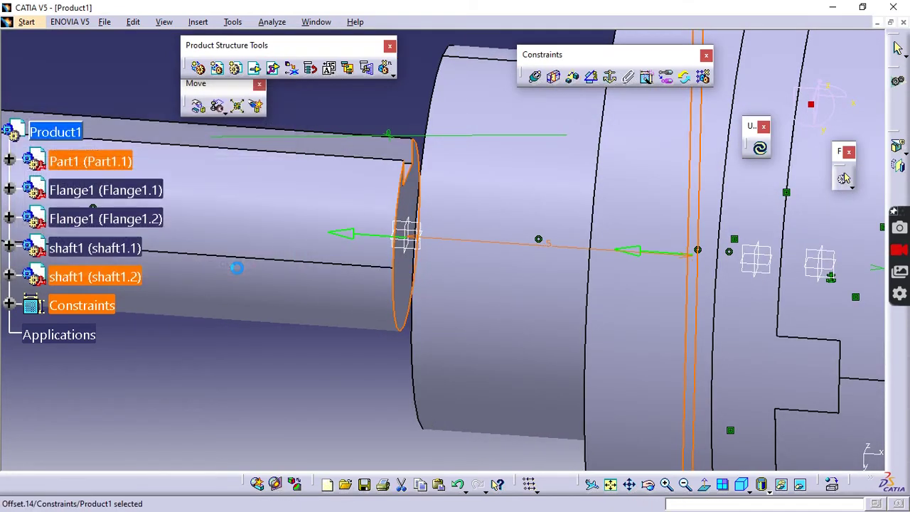
pyautogui.click(760, 148)
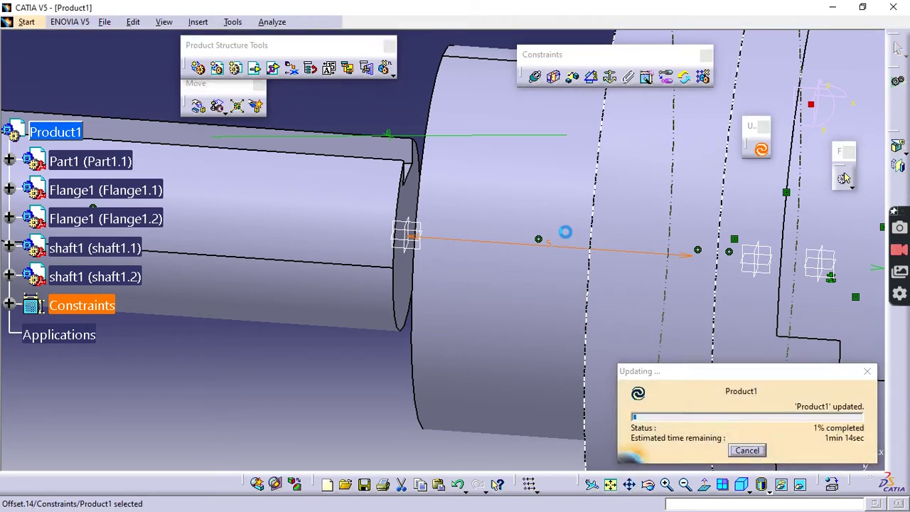
pyautogui.keyDown('ctrl'); pyautogui.moveTo(573, 237); pyautogui.dragTo(470, 161, button='middle'); pyautogui.keyUp('ctrl')
pyautogui.moveTo(417, 142); pyautogui.dragTo(383, 370, button='middle')
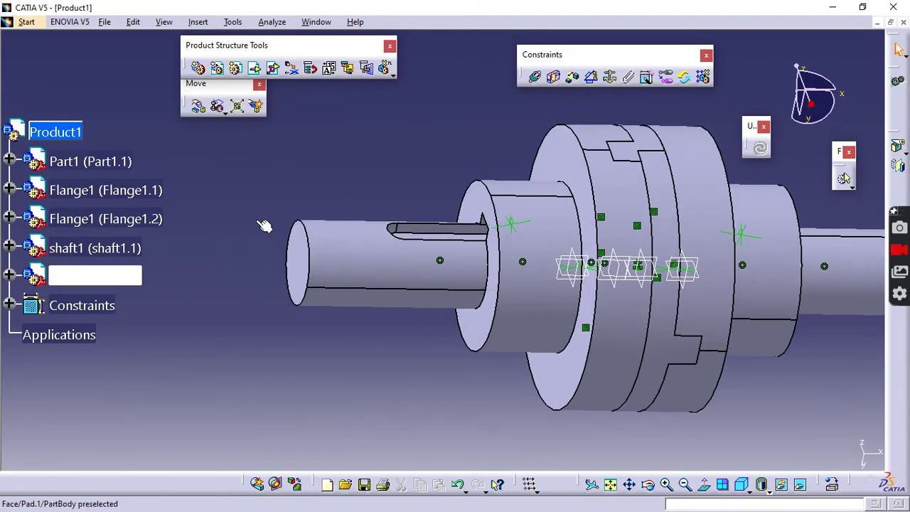
# Step: Insert the existing key part from the Oldhams Coupling folder into Product1
pyautogui.click(255, 68)
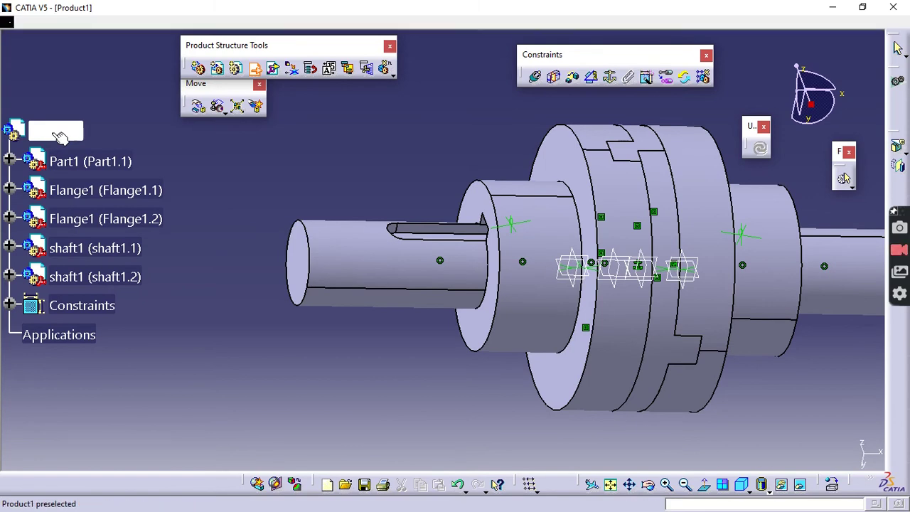
pyautogui.click(59, 133)
pyautogui.click(124, 152)
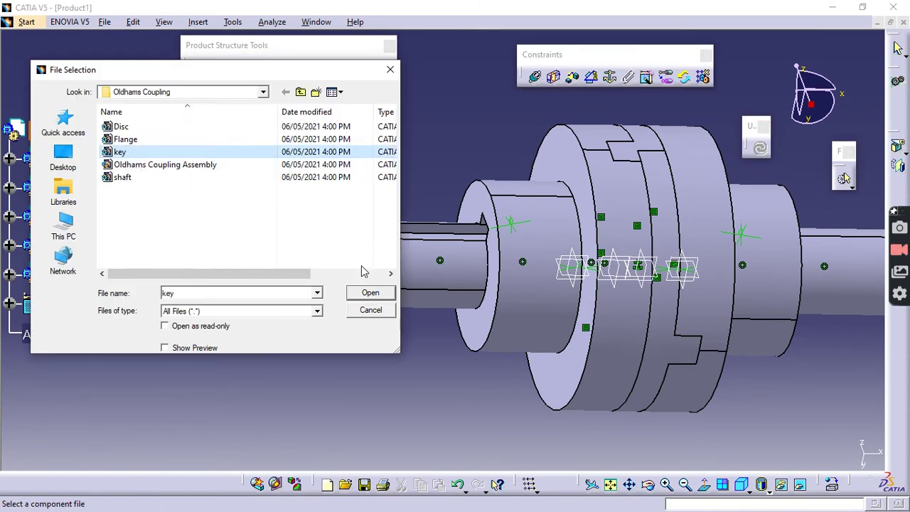
pyautogui.moveTo(546, 324); pyautogui.dragTo(579, 321, button='middle')
pyautogui.moveTo(499, 373); pyautogui.dragTo(495, 313, button='middle')
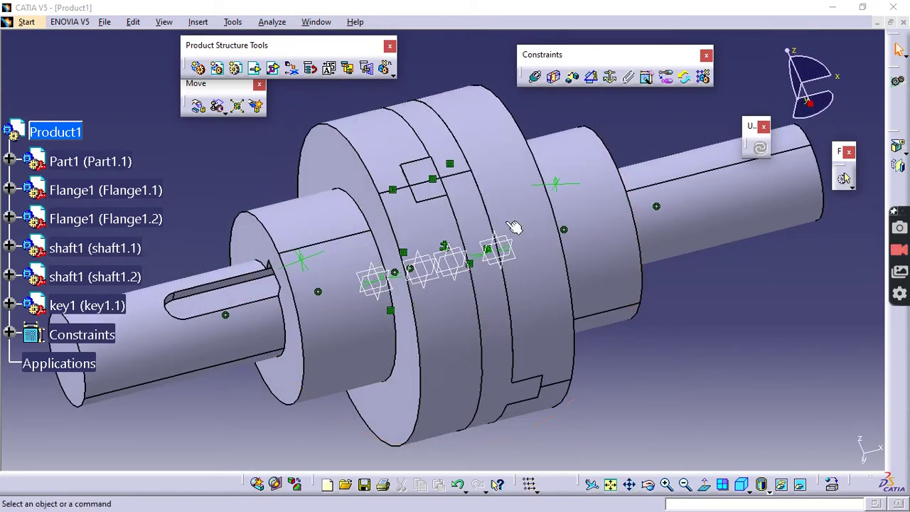
# Step: Hide both flanges and the disc to reach the key, and move the key clear of the shafts with the compass
pyautogui.keyDown('ctrl'); pyautogui.moveTo(513, 230); pyautogui.dragTo(487, 304, button='middle'); pyautogui.keyUp('ctrl')
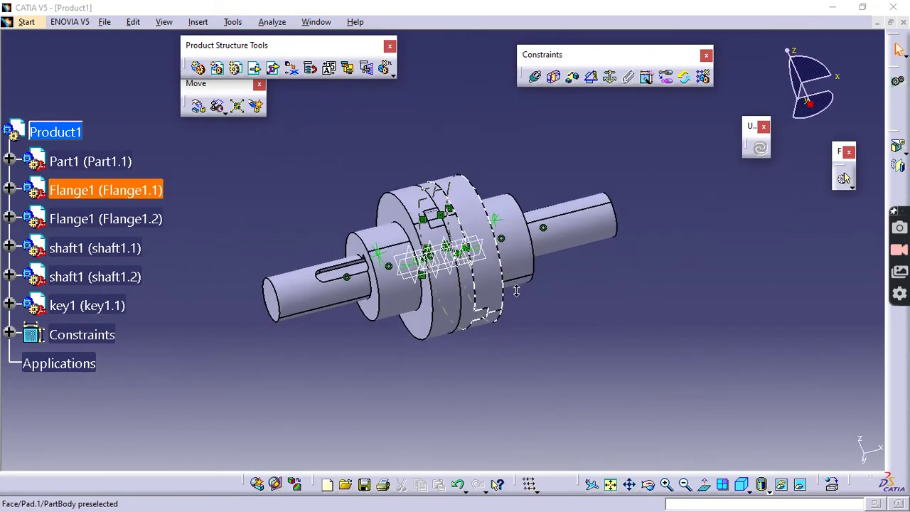
pyautogui.rightClick(85, 196)
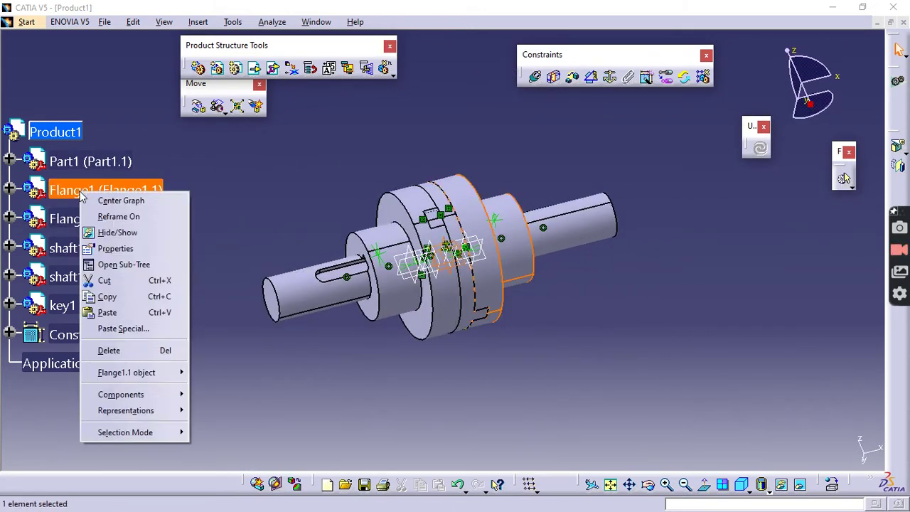
pyautogui.click(117, 233)
pyautogui.moveTo(654, 313); pyautogui.dragTo(533, 280, button='middle')
pyautogui.rightClick(75, 220)
pyautogui.click(94, 260)
pyautogui.moveTo(508, 340); pyautogui.dragTo(627, 284, button='middle')
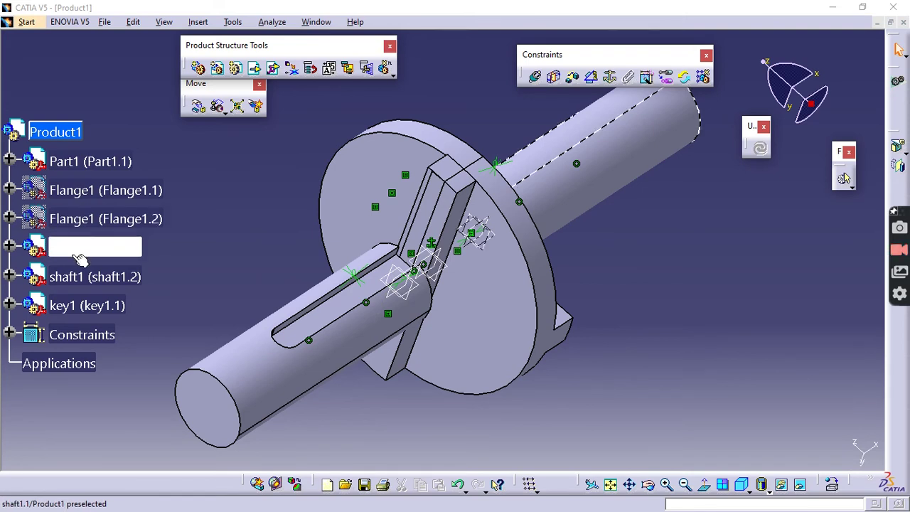
pyautogui.rightClick(87, 165)
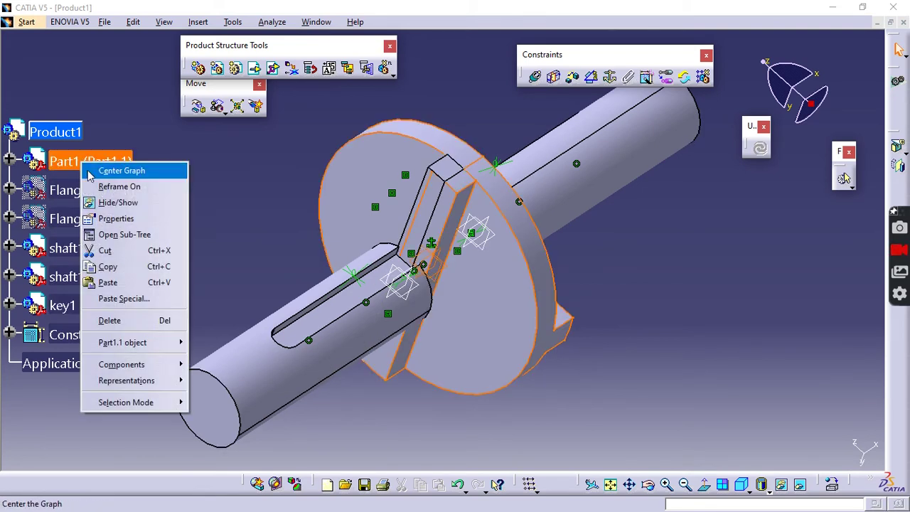
pyautogui.click(114, 202)
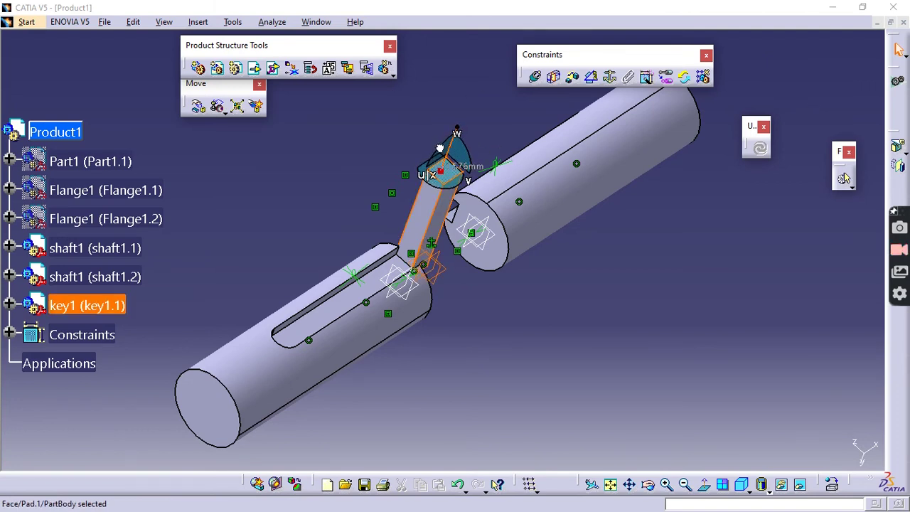
pyautogui.moveTo(439, 148); pyautogui.dragTo(252, 83)
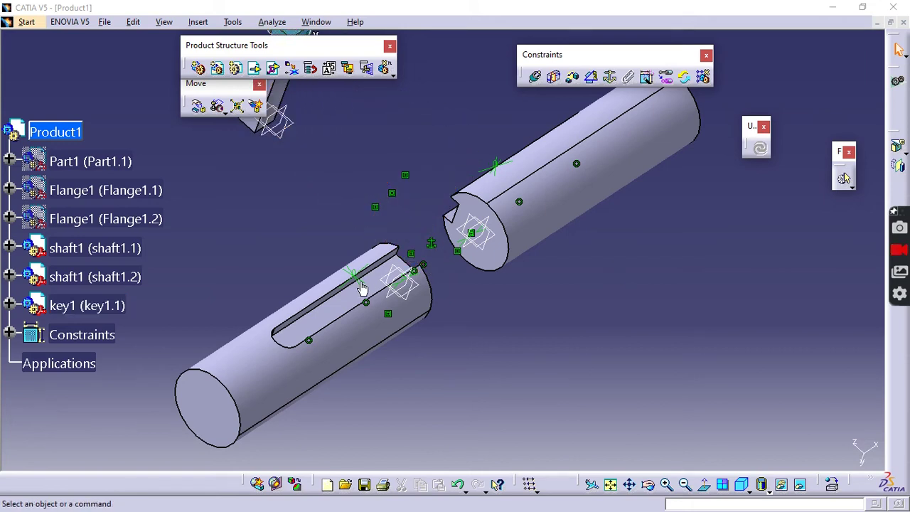
# Step: Show the disc and both flanges again
pyautogui.rightClick(67, 162)
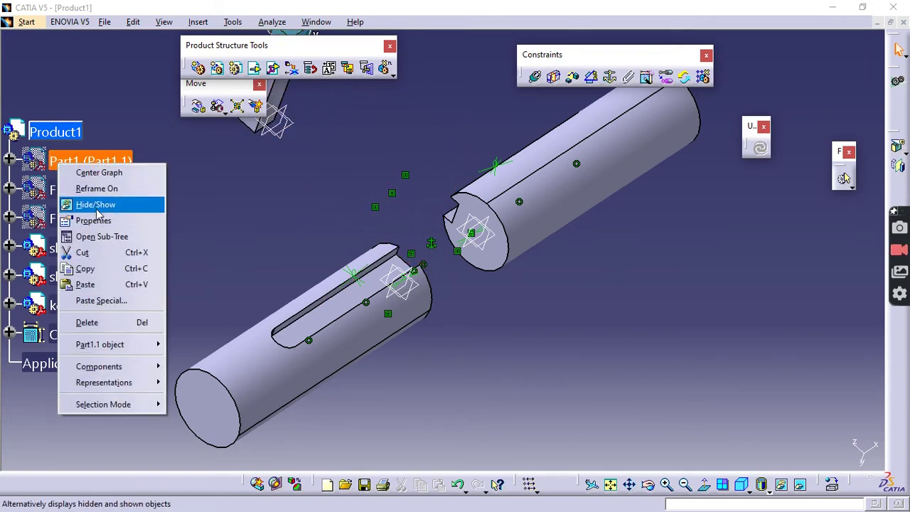
pyautogui.click(107, 203)
pyautogui.rightClick(71, 193)
pyautogui.click(106, 229)
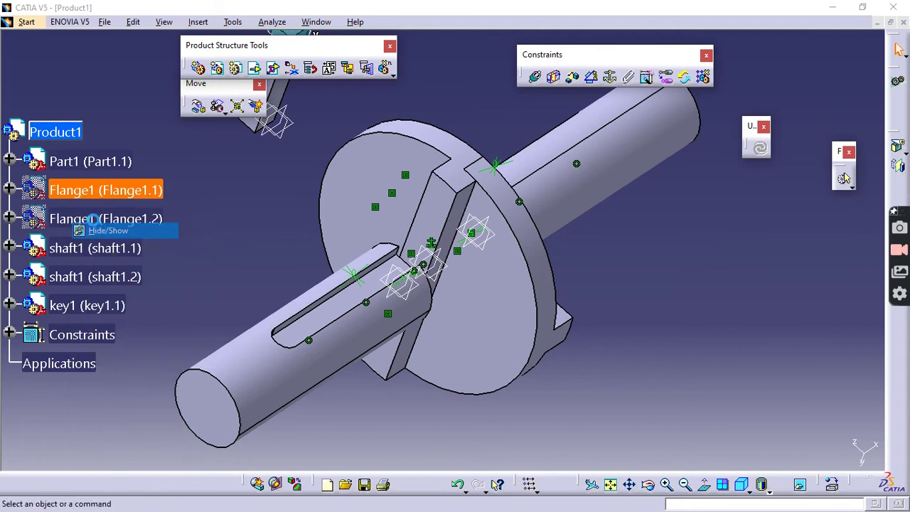
pyautogui.rightClick(81, 220)
pyautogui.click(117, 262)
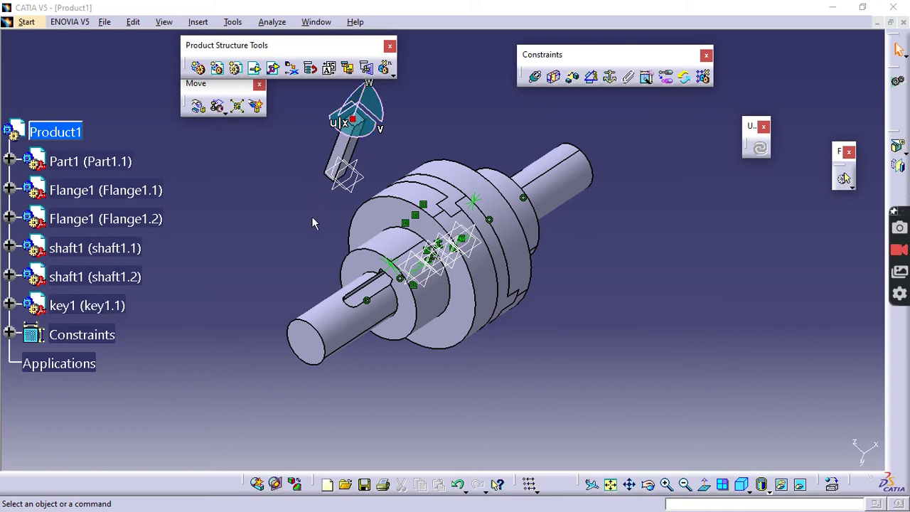
# Step: Place the compass on the inserted key's end face and reposition the key in the open space beside the coupling
pyautogui.moveTo(296, 244); pyautogui.dragTo(477, 459, button='middle')
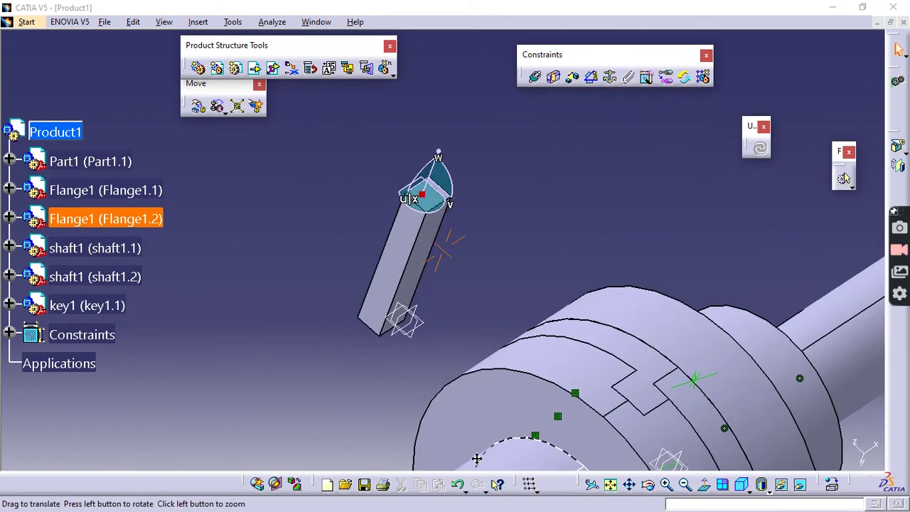
pyautogui.click(404, 271)
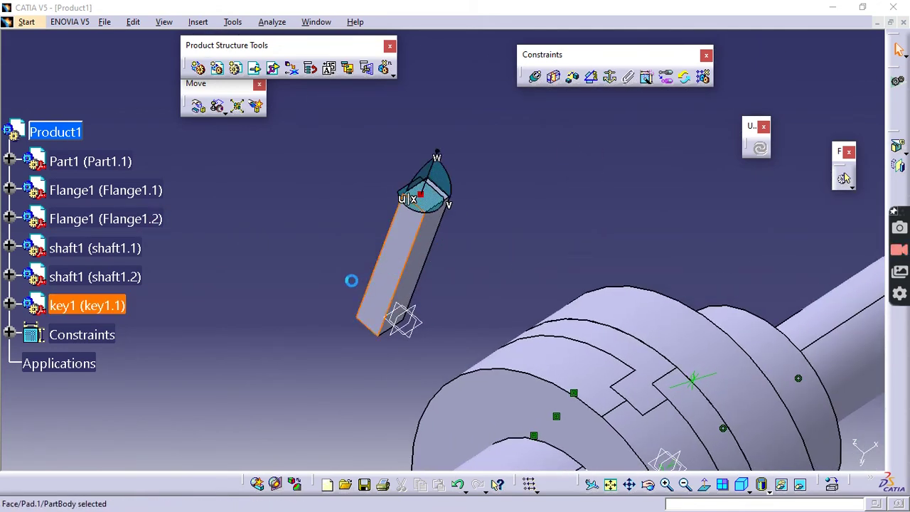
pyautogui.moveTo(339, 283); pyautogui.dragTo(646, 195, button='middle')
pyautogui.moveTo(388, 190); pyautogui.dragTo(451, 202, button='middle')
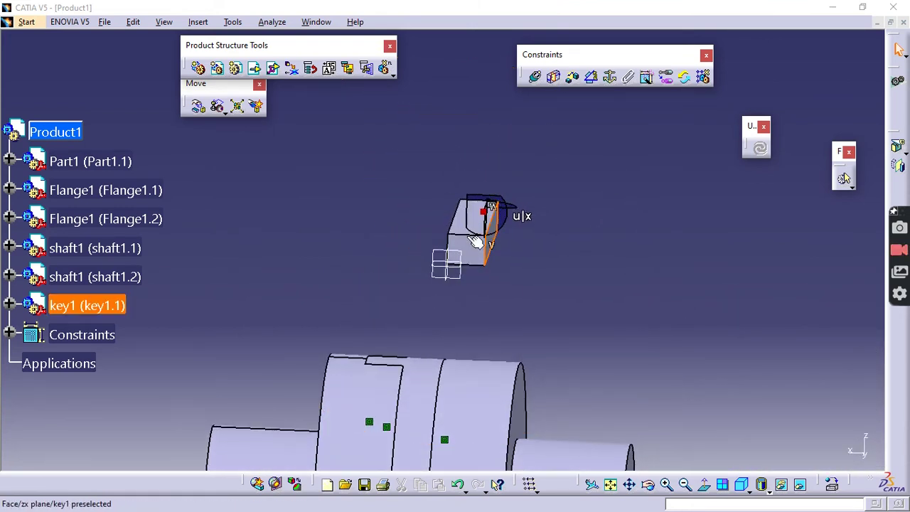
pyautogui.moveTo(601, 264); pyautogui.dragTo(392, 282, button='middle')
pyautogui.moveTo(542, 218); pyautogui.dragTo(304, 284)
pyautogui.moveTo(305, 284); pyautogui.dragTo(538, 306, button='middle')
pyautogui.moveTo(441, 259); pyautogui.dragTo(211, 282)
pyautogui.moveTo(261, 347); pyautogui.dragTo(339, 254, button='middle')
pyautogui.moveTo(181, 297); pyautogui.dragTo(204, 306)
pyautogui.moveTo(183, 274); pyautogui.dragTo(232, 313)
pyautogui.moveTo(258, 317); pyautogui.dragTo(429, 309, button='middle')
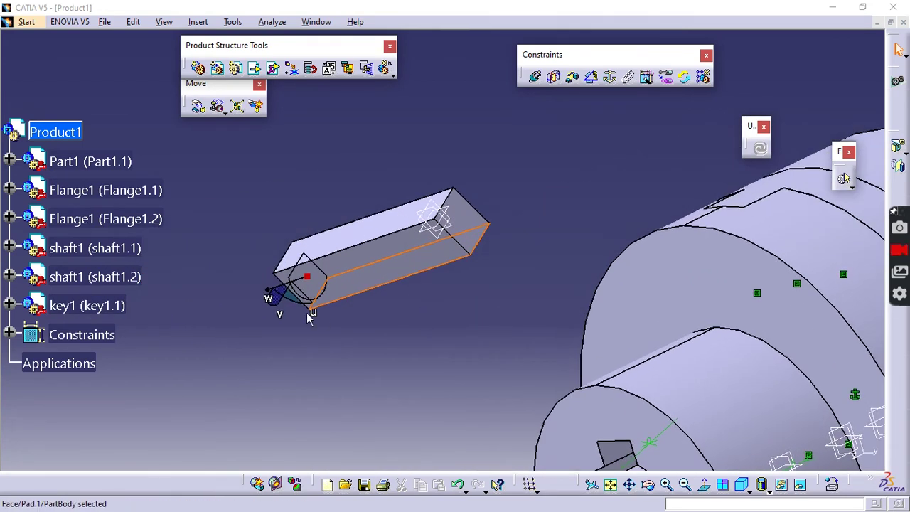
# Step: Snap the compass to the key's side face, move the key beside the first shaft and rotate it about 117° towards the keyway direction
pyautogui.keyDown('ctrl'); pyautogui.moveTo(345, 279); pyautogui.dragTo(363, 316, button='middle'); pyautogui.keyUp('ctrl')
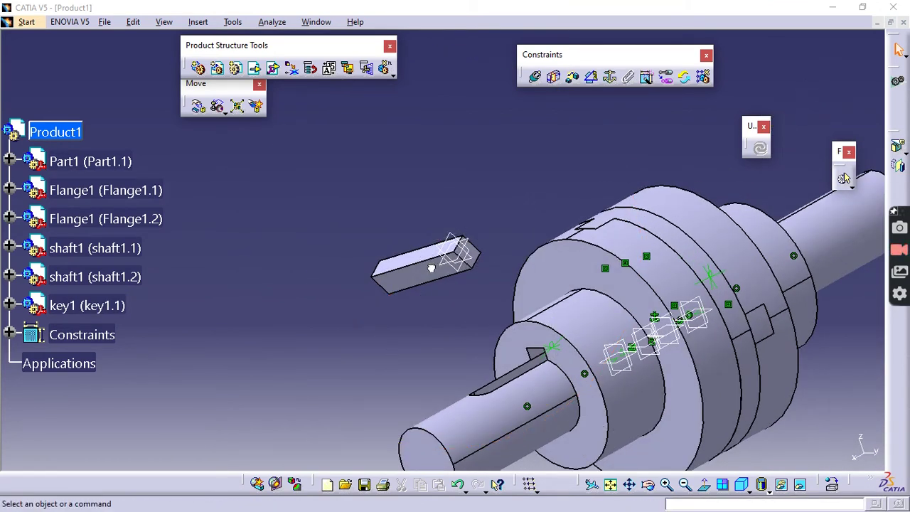
pyautogui.moveTo(424, 272); pyautogui.dragTo(424, 271)
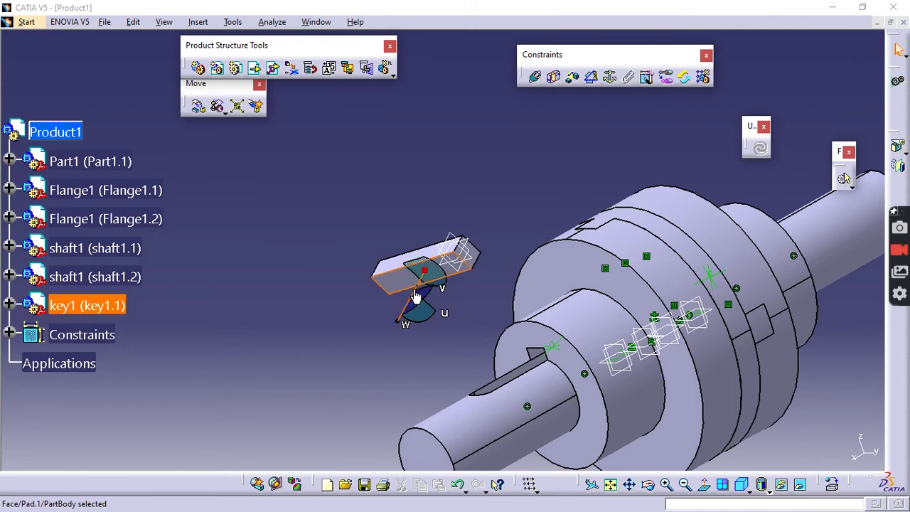
pyautogui.moveTo(419, 265); pyautogui.dragTo(240, 358)
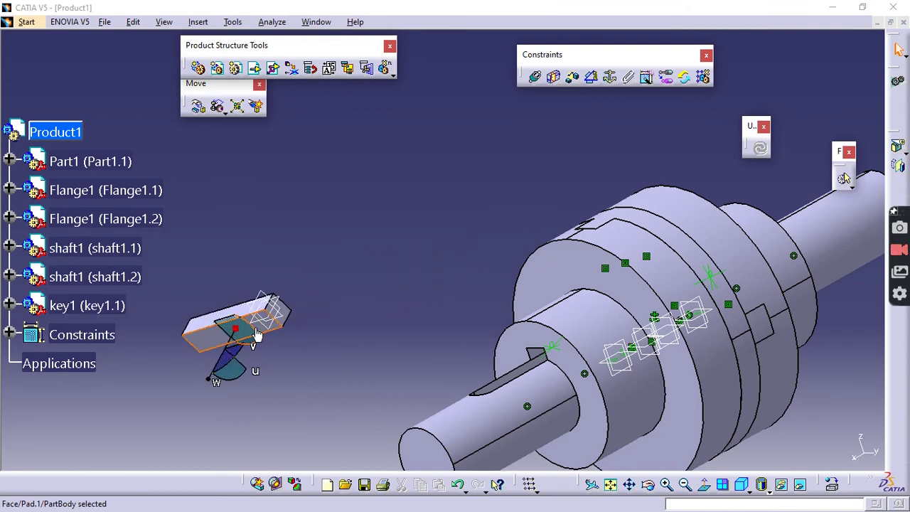
pyautogui.moveTo(225, 337); pyautogui.dragTo(310, 443)
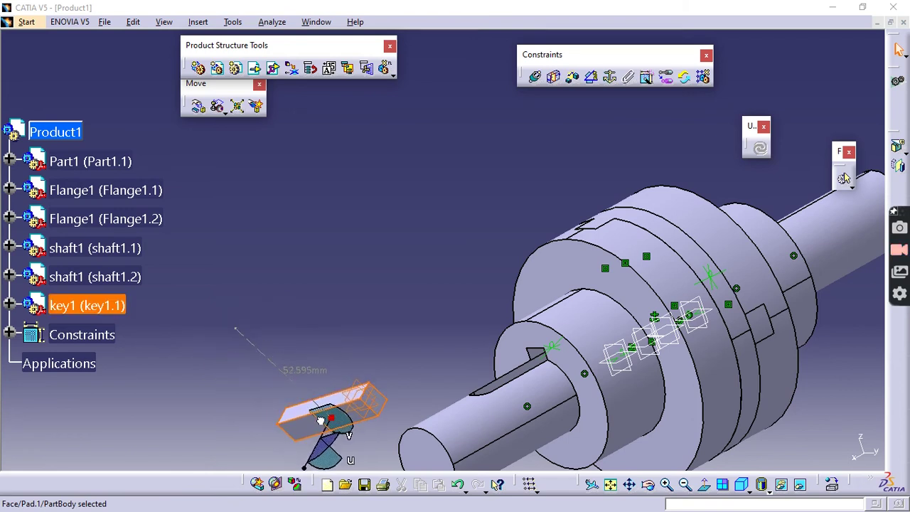
pyautogui.moveTo(331, 325); pyautogui.dragTo(329, 210, button='middle')
pyautogui.moveTo(344, 302); pyautogui.dragTo(342, 299)
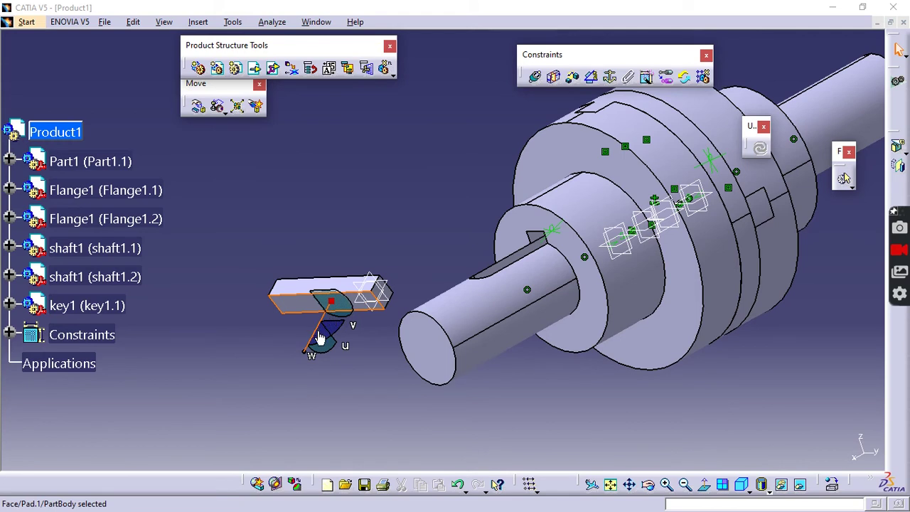
pyautogui.moveTo(327, 358); pyautogui.dragTo(279, 330)
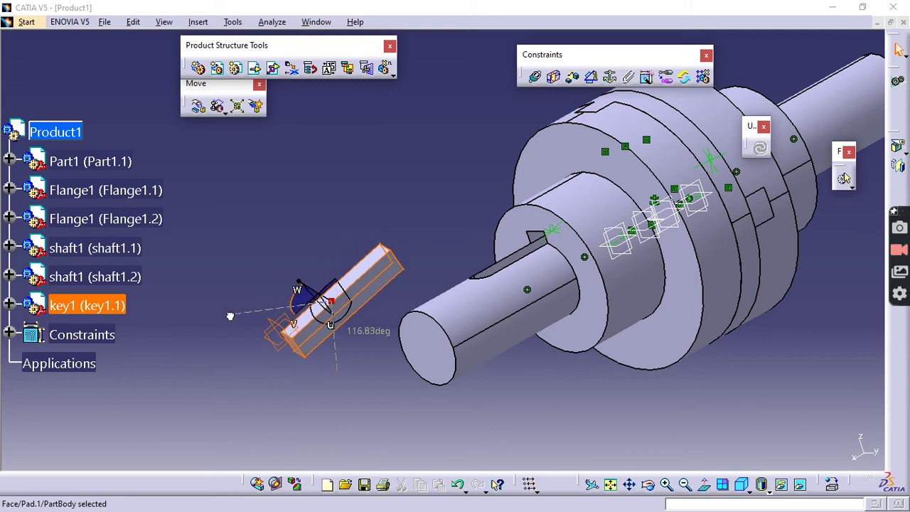
pyautogui.moveTo(311, 294); pyautogui.dragTo(294, 253)
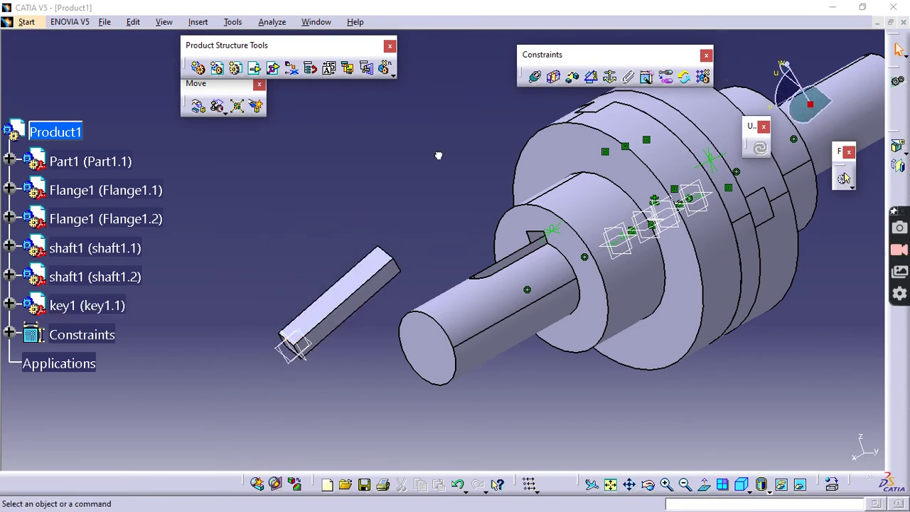
# Step: Apply a Contact constraint between the first shaft's keyway floor and the key's long face, and update the assembly
pyautogui.click(554, 79)
pyautogui.moveTo(603, 205); pyautogui.dragTo(554, 321, button='middle')
pyautogui.click(547, 333)
pyautogui.moveTo(433, 341); pyautogui.dragTo(443, 215, button='middle')
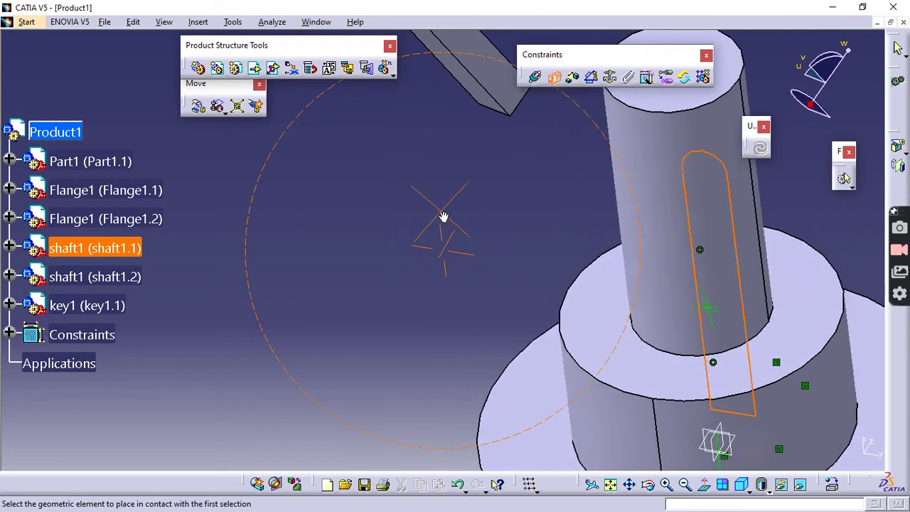
pyautogui.click(479, 96)
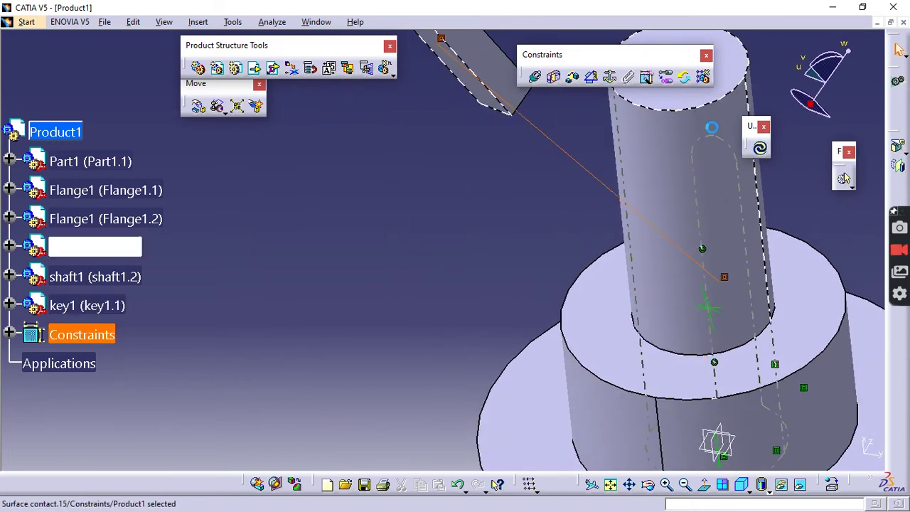
pyautogui.click(759, 147)
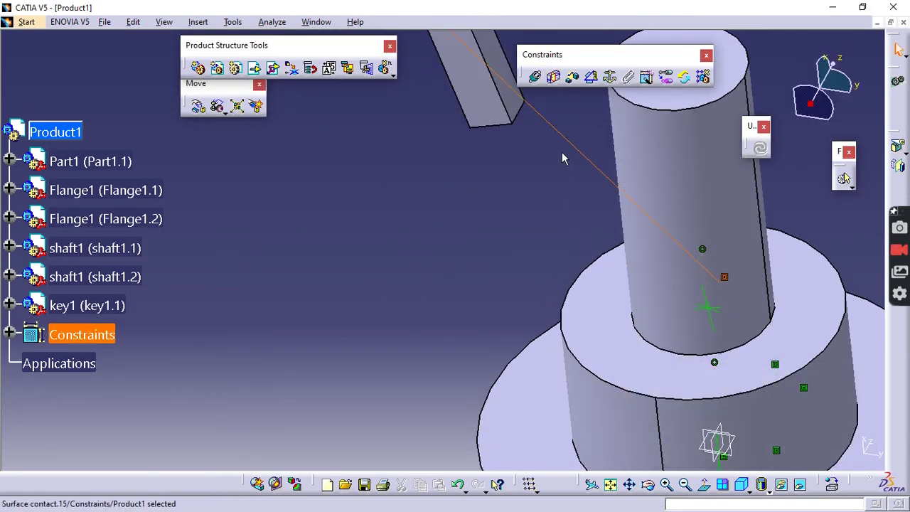
# Step: Apply a Contact constraint between the key's adjacent side face and the side wall of the first shaft's keyway, and update the assembly
pyautogui.moveTo(562, 158); pyautogui.dragTo(554, 256, button='middle')
pyautogui.moveTo(501, 196); pyautogui.dragTo(456, 382, button='middle')
pyautogui.moveTo(666, 360); pyautogui.dragTo(569, 243, button='middle')
pyautogui.moveTo(491, 331); pyautogui.dragTo(523, 269, button='middle')
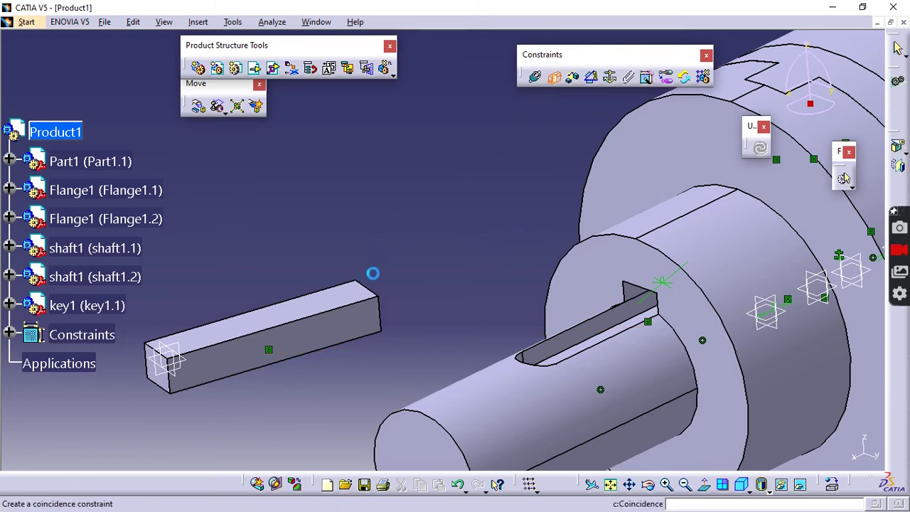
pyautogui.click(345, 331)
pyautogui.moveTo(601, 337); pyautogui.dragTo(693, 295, button='middle')
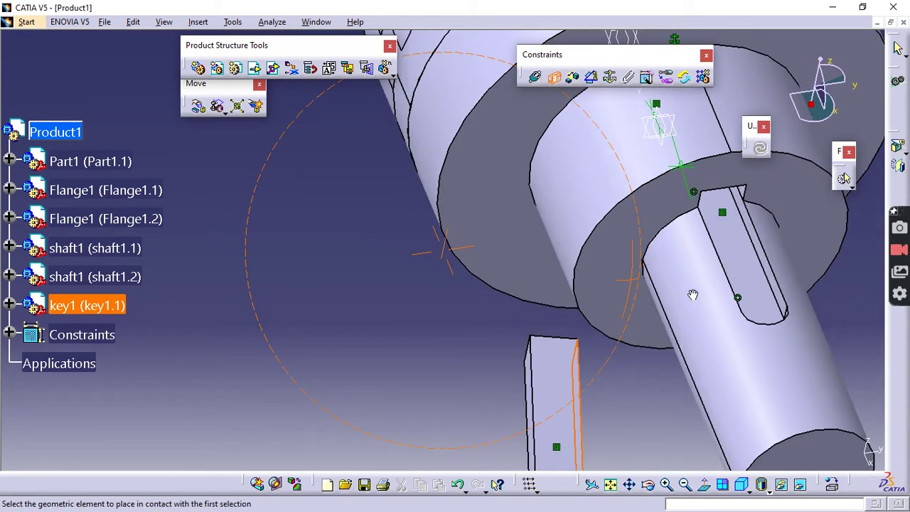
pyautogui.click(762, 245)
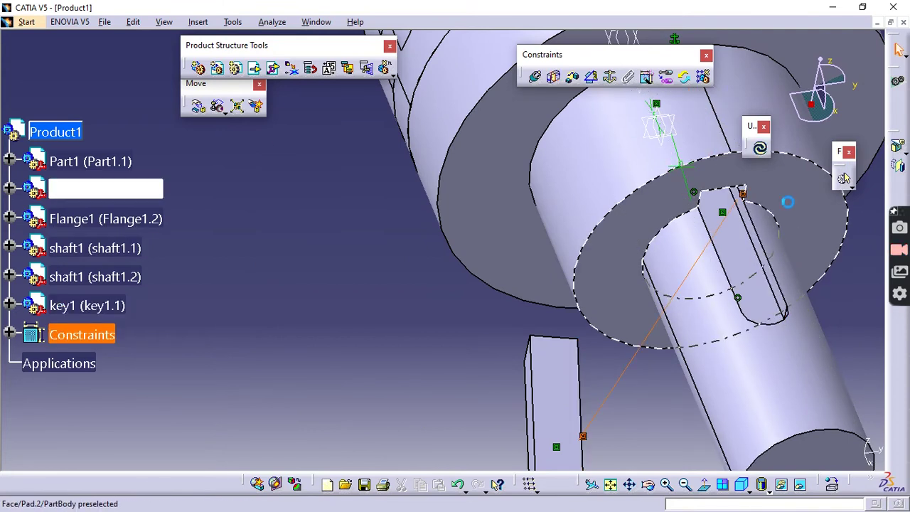
pyautogui.click(760, 150)
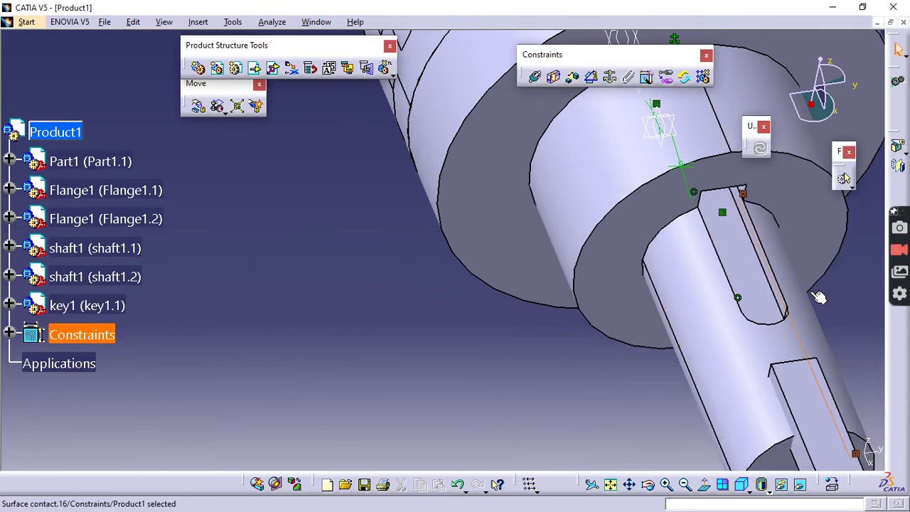
# Step: Apply a 5 mm Offset constraint between the disc's face and the key's end face, and update the assembly
pyautogui.moveTo(783, 250); pyautogui.dragTo(775, 291, button='middle')
pyautogui.moveTo(700, 390); pyautogui.dragTo(587, 366, button='middle')
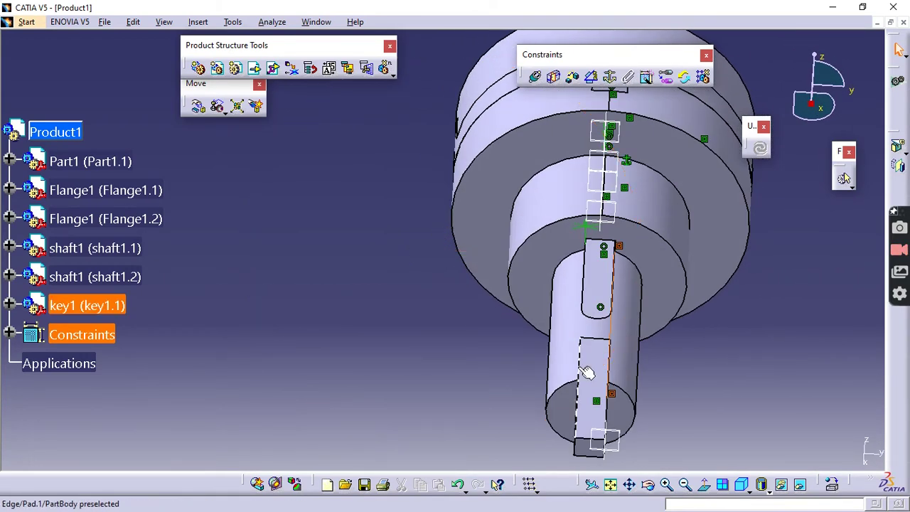
pyautogui.moveTo(642, 369); pyautogui.dragTo(542, 304, button='middle')
pyautogui.moveTo(487, 339); pyautogui.dragTo(425, 122, button='middle')
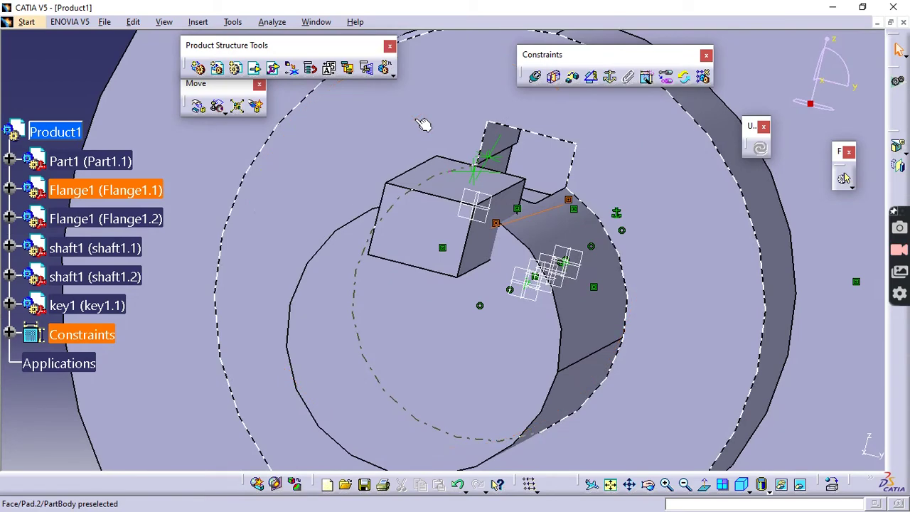
pyautogui.click(573, 77)
pyautogui.click(549, 162)
pyautogui.moveTo(549, 163); pyautogui.dragTo(335, 250, button='middle')
pyautogui.moveTo(413, 240); pyautogui.dragTo(841, 213, button='middle')
pyautogui.click(281, 196)
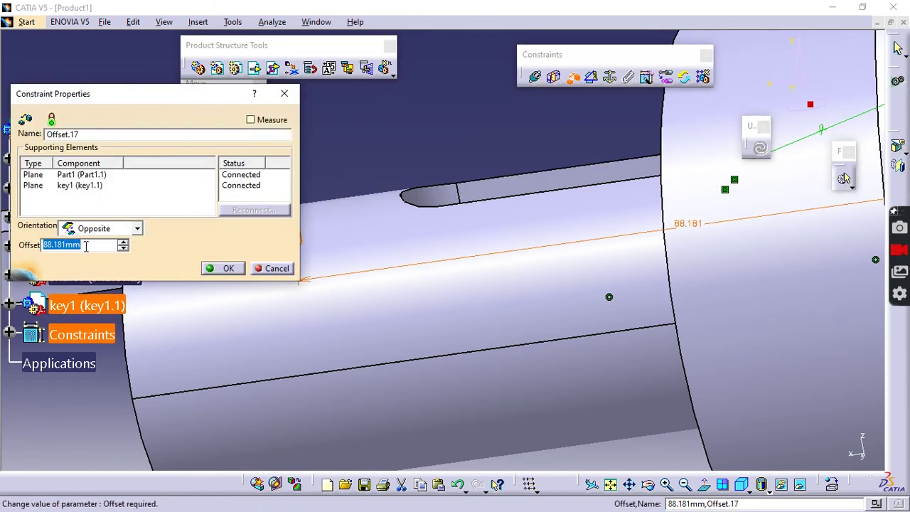
pyautogui.click(224, 268)
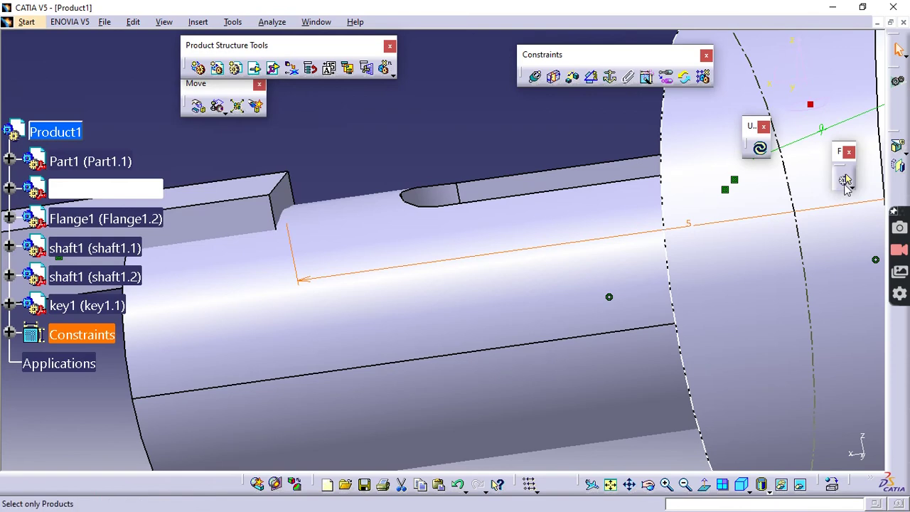
pyautogui.click(758, 153)
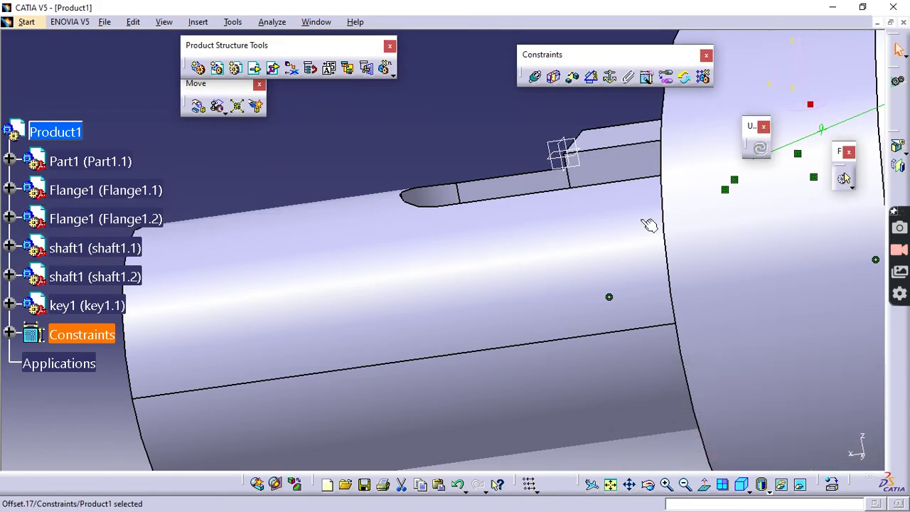
# Step: Insert a second existing key part from the Oldhams Coupling folder into Product1
pyautogui.moveTo(423, 120); pyautogui.dragTo(608, 228, button='middle')
pyautogui.moveTo(535, 203); pyautogui.dragTo(400, 280, button='middle')
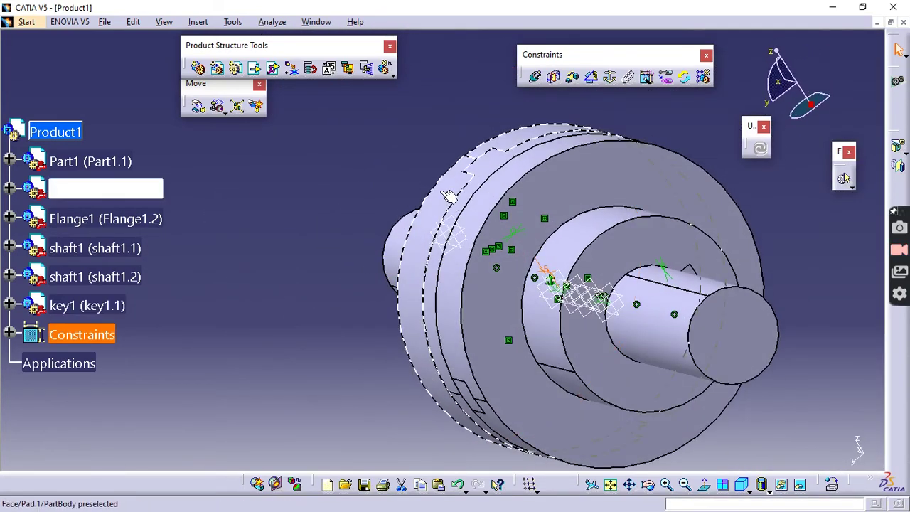
pyautogui.moveTo(421, 165); pyautogui.dragTo(635, 164, button='middle')
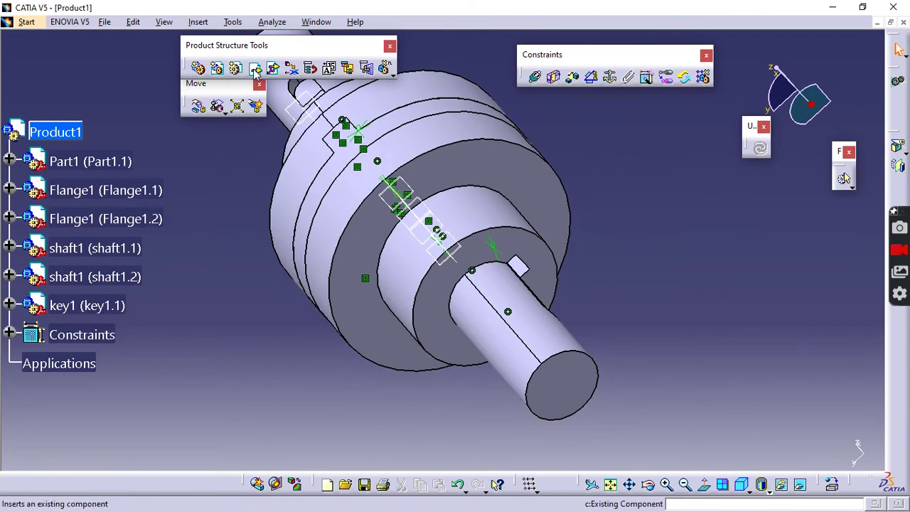
pyautogui.click(156, 152)
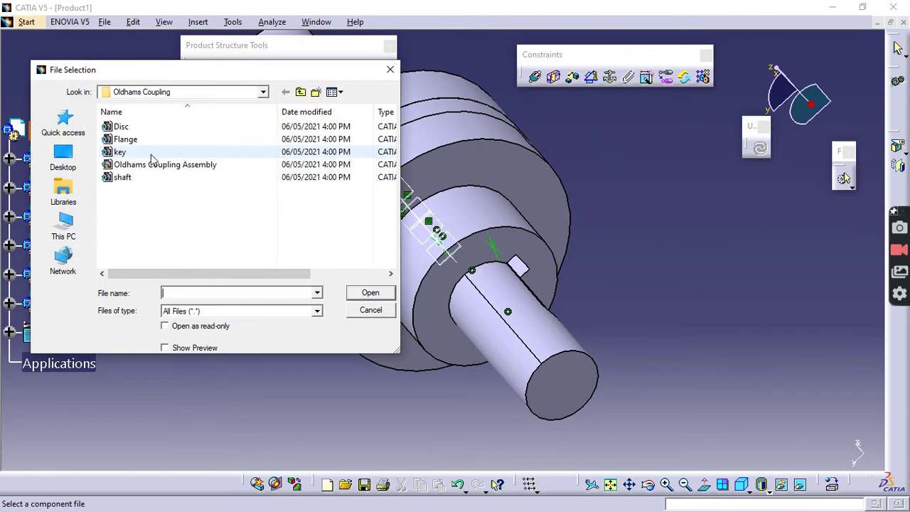
pyautogui.click(370, 293)
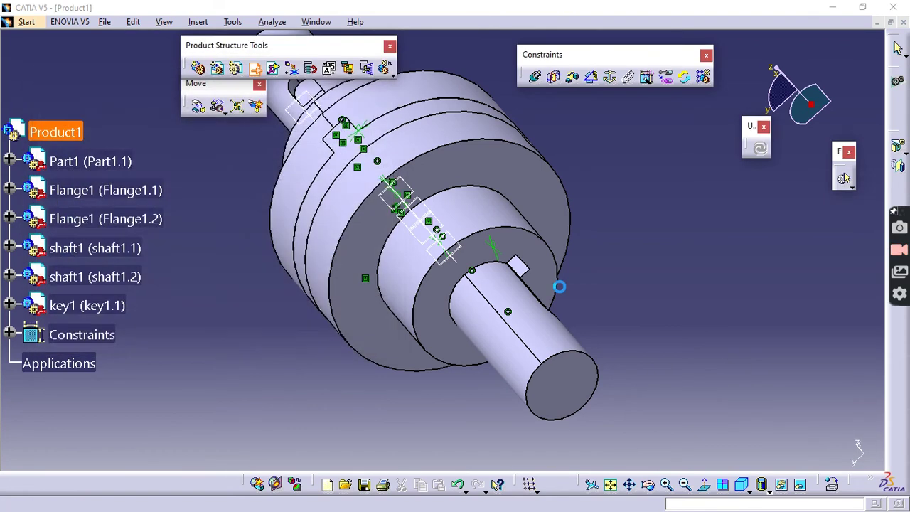
# Step: Hide both flanges to reach the second key inside the coupling
pyautogui.moveTo(492, 229); pyautogui.dragTo(327, 327, button='middle')
pyautogui.moveTo(511, 327); pyautogui.dragTo(530, 226, button='middle')
pyautogui.moveTo(313, 208); pyautogui.dragTo(329, 292, button='middle')
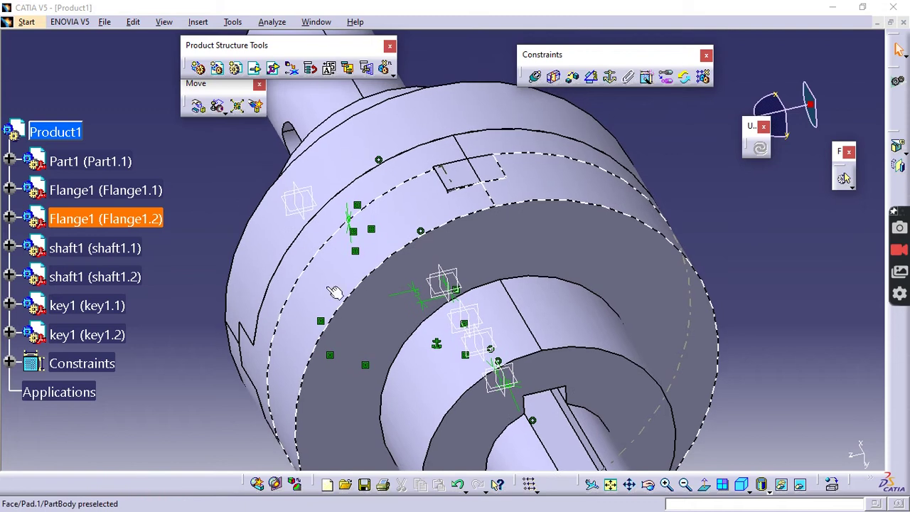
pyautogui.keyDown('ctrl'); pyautogui.moveTo(320, 227); pyautogui.dragTo(320, 252, button='middle'); pyautogui.keyUp('ctrl')
pyautogui.middleClick(317, 212)
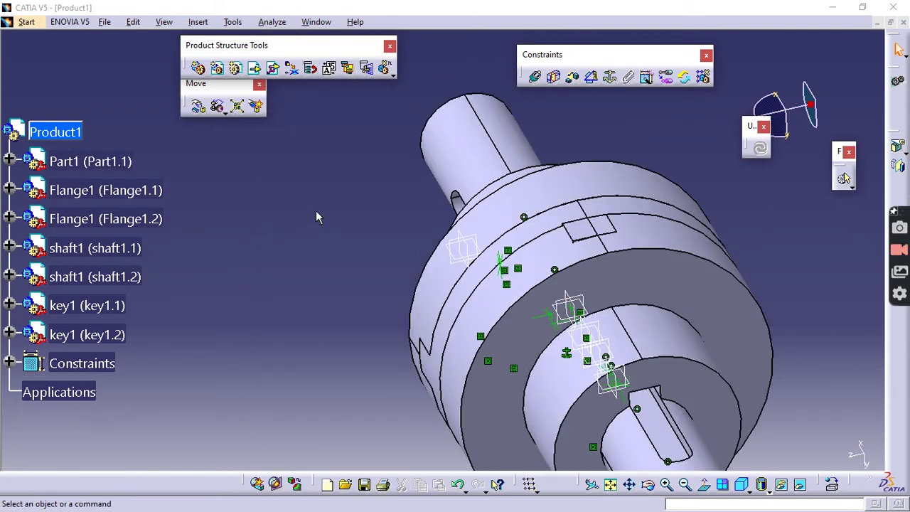
pyautogui.rightClick(88, 193)
pyautogui.click(121, 234)
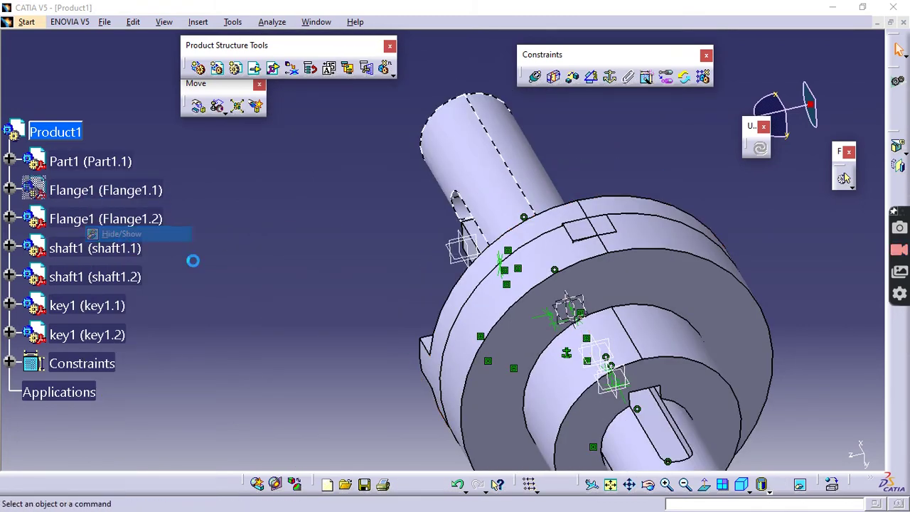
pyautogui.moveTo(305, 315); pyautogui.dragTo(540, 307, button='middle')
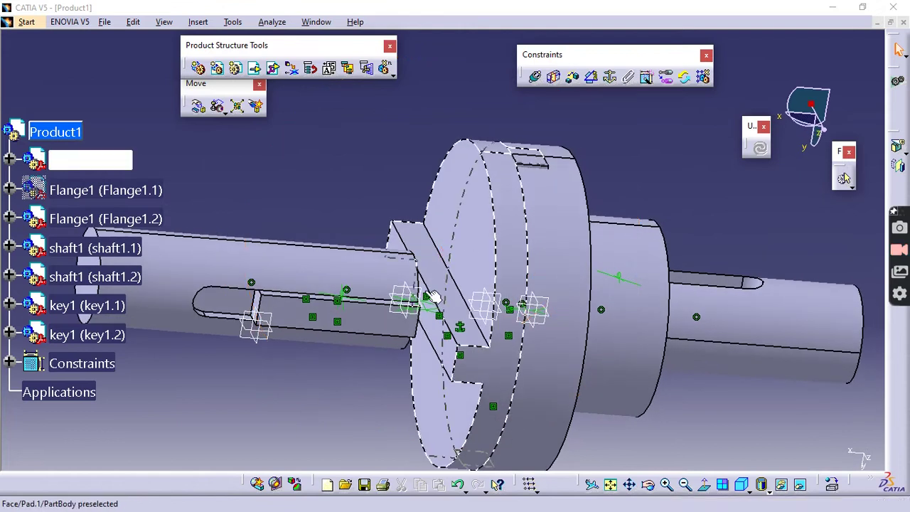
pyautogui.rightClick(74, 215)
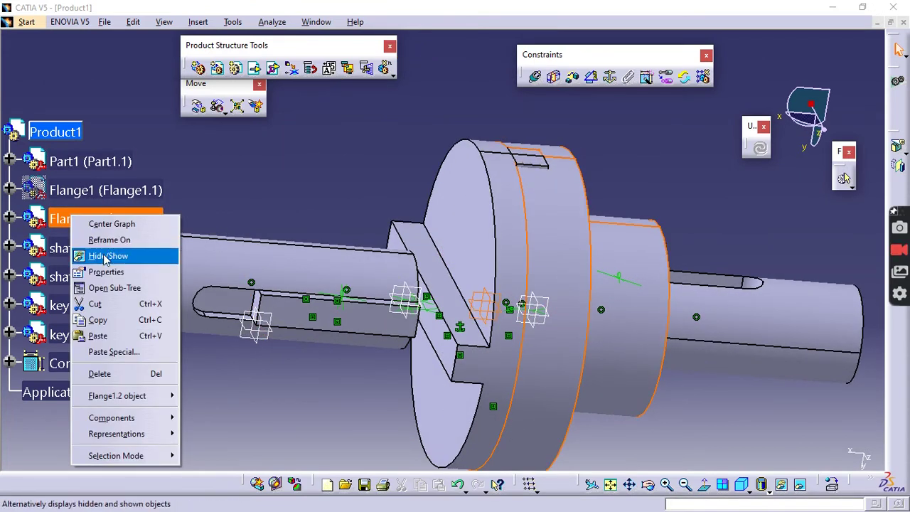
pyautogui.click(105, 256)
# Step: Snap the compass to the second key and move the key out of the disc, clear of the shafts
pyautogui.moveTo(639, 223); pyautogui.dragTo(532, 234, button='middle')
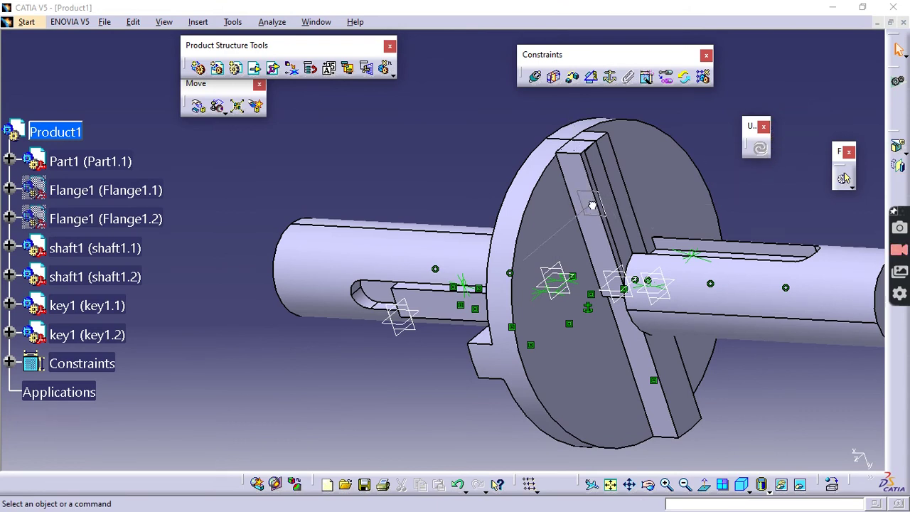
pyautogui.moveTo(591, 206); pyautogui.dragTo(544, 21)
pyautogui.keyDown('ctrl'); pyautogui.moveTo(485, 132); pyautogui.dragTo(480, 170, button='middle'); pyautogui.keyUp('ctrl')
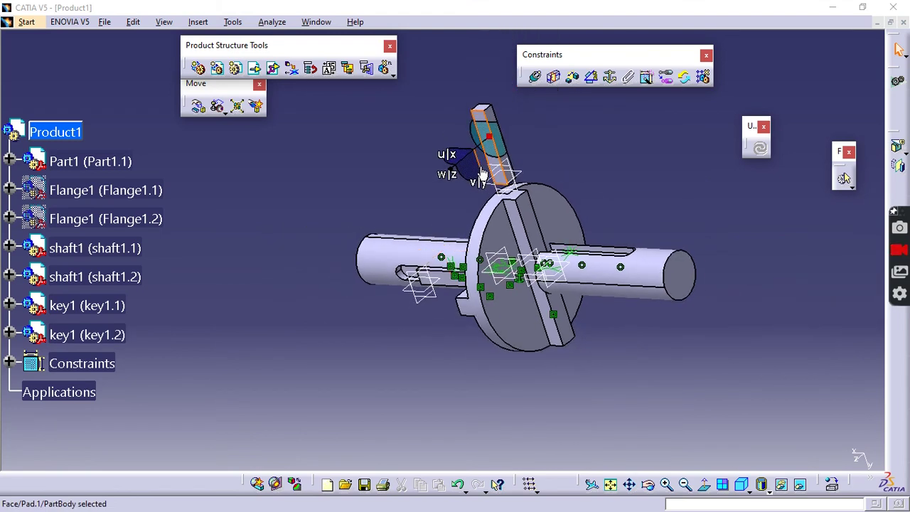
pyautogui.moveTo(482, 128); pyautogui.dragTo(781, 220)
# Step: Rotate the second key with the compass until its length runs parallel to the shafts
pyautogui.moveTo(778, 235); pyautogui.dragTo(583, 297, button='middle')
pyautogui.keyDown('ctrl'); pyautogui.moveTo(683, 287); pyautogui.dragTo(770, 193, button='middle'); pyautogui.keyUp('ctrl')
pyautogui.moveTo(754, 248); pyautogui.dragTo(390, 325, button='middle')
pyautogui.moveTo(677, 294); pyautogui.dragTo(300, 392, button='middle')
pyautogui.moveTo(482, 211); pyautogui.dragTo(517, 216)
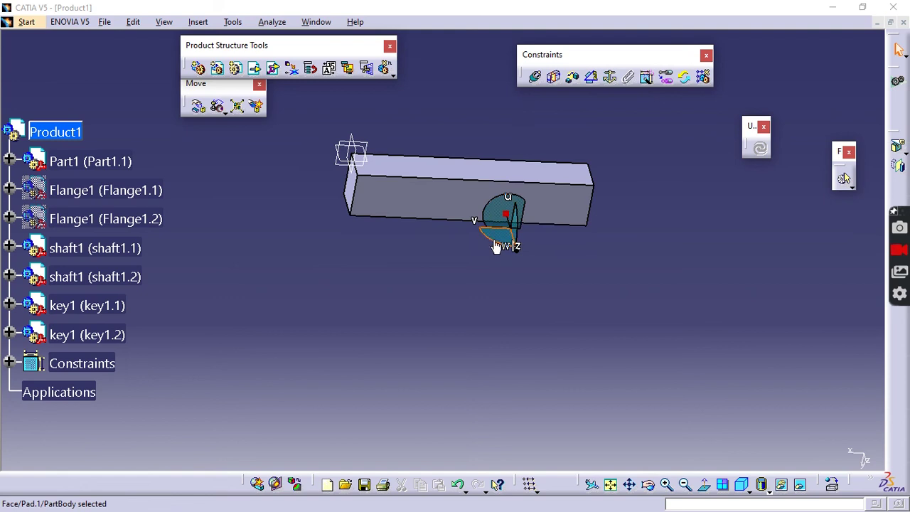
pyautogui.moveTo(493, 243); pyautogui.dragTo(508, 328)
pyautogui.moveTo(510, 385)
pyautogui.mouseDown()
pyautogui.moveTo(454, 422)
pyautogui.moveTo(495, 379)
pyautogui.mouseUp()
# Step: Show both hidden flanges, Flange1.1 and Flange1.2, again
pyautogui.keyDown('ctrl'); pyautogui.moveTo(328, 274); pyautogui.dragTo(713, 267, button='middle'); pyautogui.keyUp('ctrl')
pyautogui.click(611, 221)
pyautogui.rightClick(100, 192)
pyautogui.click(130, 235)
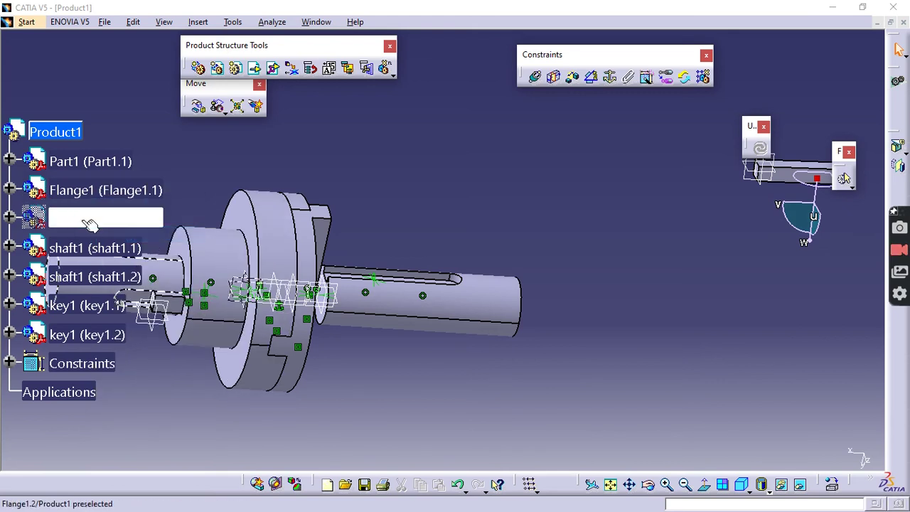
pyautogui.rightClick(87, 219)
pyautogui.click(115, 260)
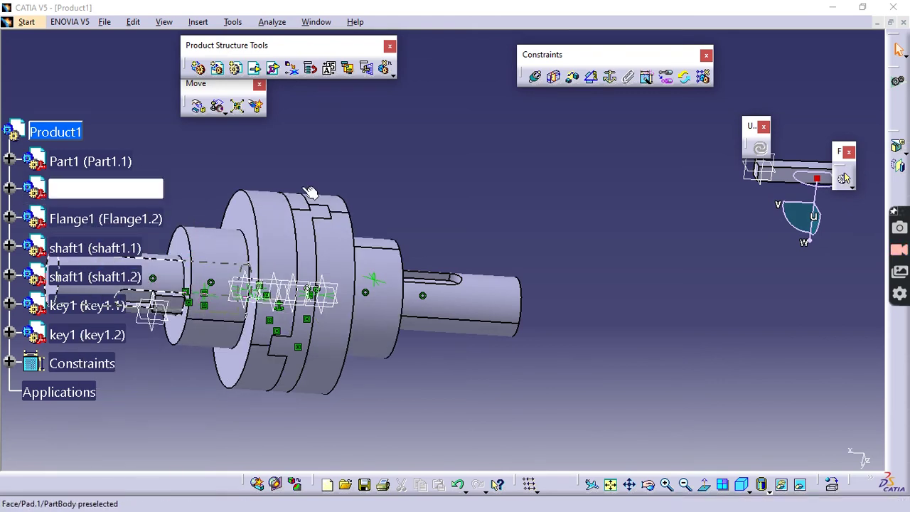
# Step: Move the second key beside the free end of the shaft with the empty keyway and detach the compass
pyautogui.click(785, 174)
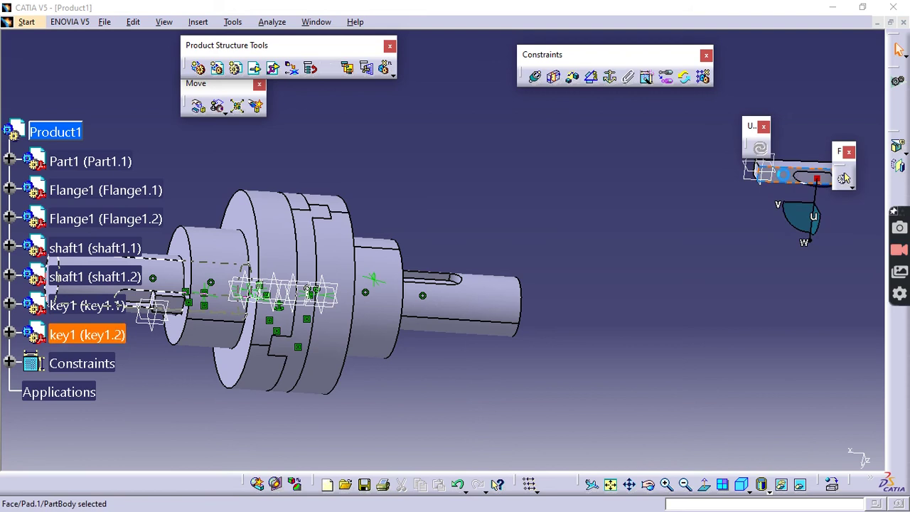
pyautogui.moveTo(803, 177); pyautogui.dragTo(589, 300)
pyautogui.moveTo(485, 162); pyautogui.dragTo(560, 260, button='middle')
pyautogui.moveTo(563, 313); pyautogui.dragTo(546, 128, button='middle')
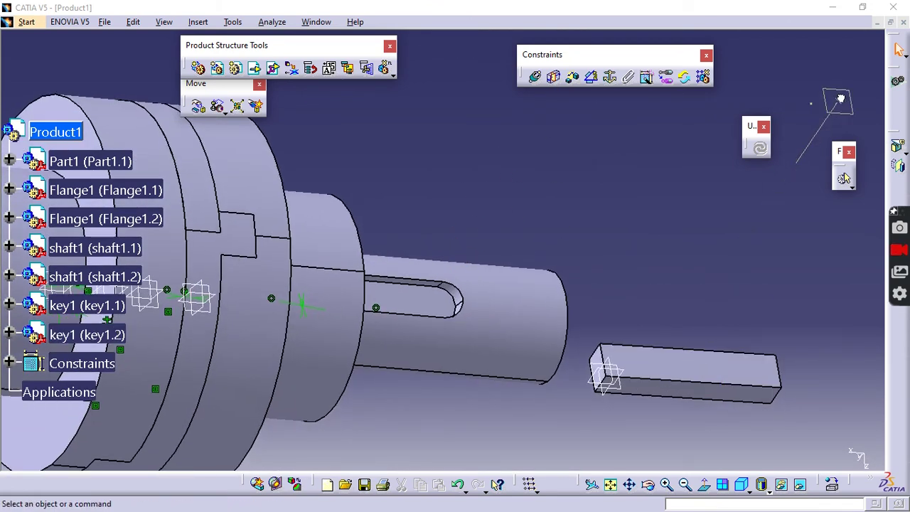
# Step: Apply a Contact constraint between the keyway floor of shaft1.2 and the second key's mating long face, and update the assembly
pyautogui.click(425, 297)
pyautogui.moveTo(599, 377); pyautogui.dragTo(590, 314, button='middle')
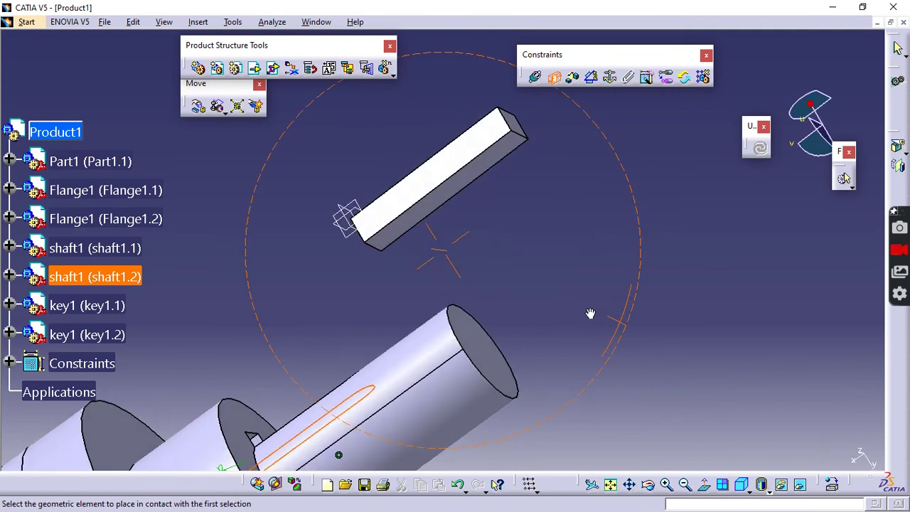
pyautogui.click(483, 167)
pyautogui.click(759, 153)
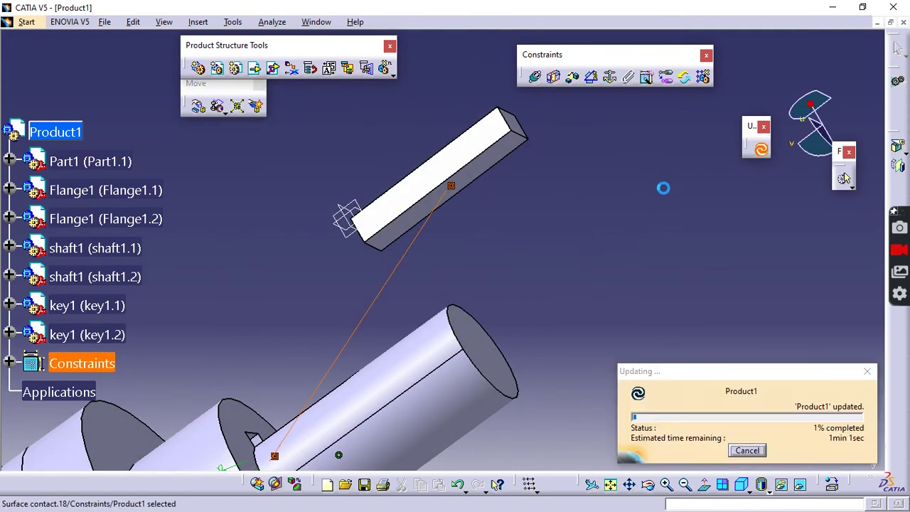
# Step: Apply a Contact constraint between the side wall of the keyway in shaft1.2 and the second key's side face, and update the assembly
pyautogui.moveTo(556, 190); pyautogui.dragTo(457, 379, button='middle')
pyautogui.click(553, 77)
pyautogui.moveTo(448, 264); pyautogui.dragTo(512, 200, button='middle')
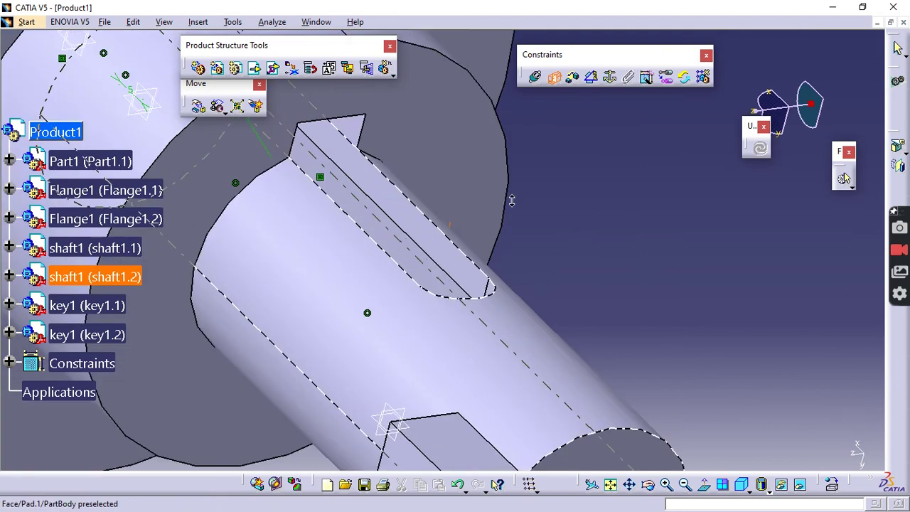
pyautogui.click(436, 238)
pyautogui.moveTo(436, 237); pyautogui.dragTo(420, 228, button='middle')
pyautogui.click(368, 223)
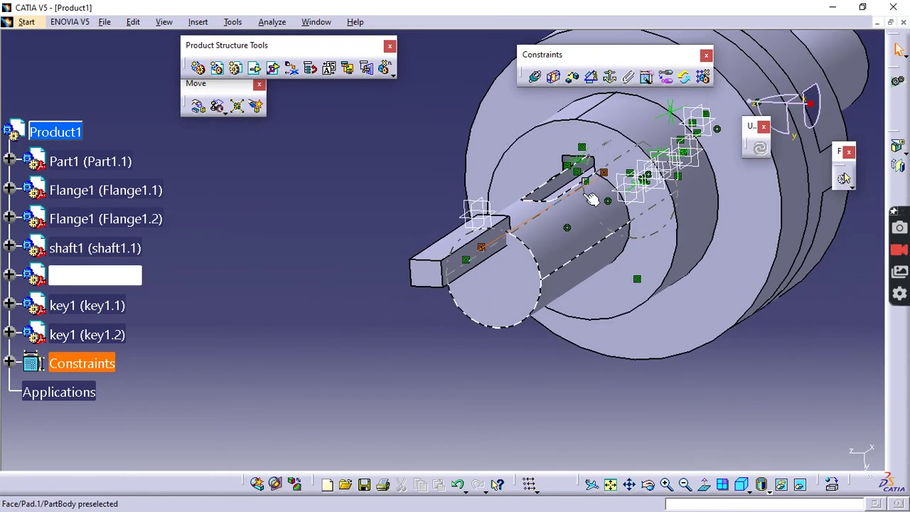
# Step: Apply a 5 mm Offset constraint between the central disc's face and the second key's end face, and update the assembly
pyautogui.keyDown('ctrl'); pyautogui.moveTo(592, 199); pyautogui.dragTo(530, 107, button='middle'); pyautogui.keyUp('ctrl')
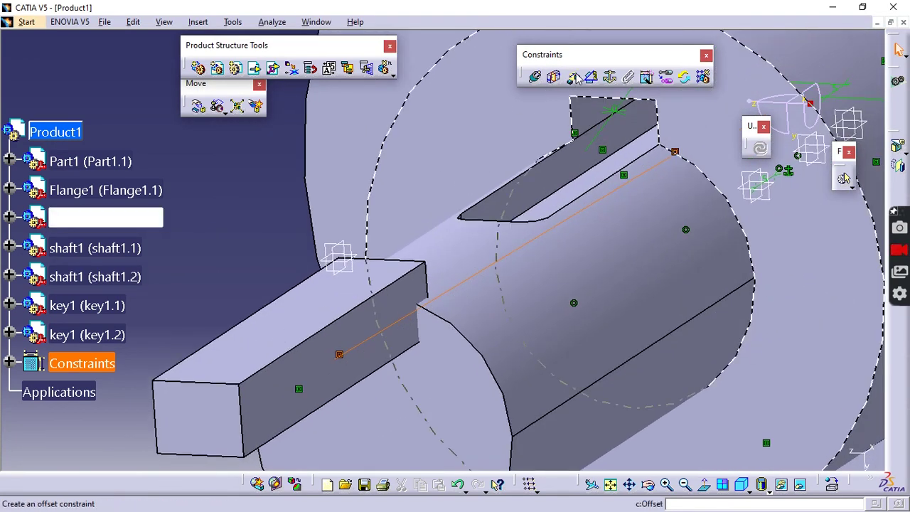
pyautogui.moveTo(497, 167); pyautogui.dragTo(349, 276, button='middle')
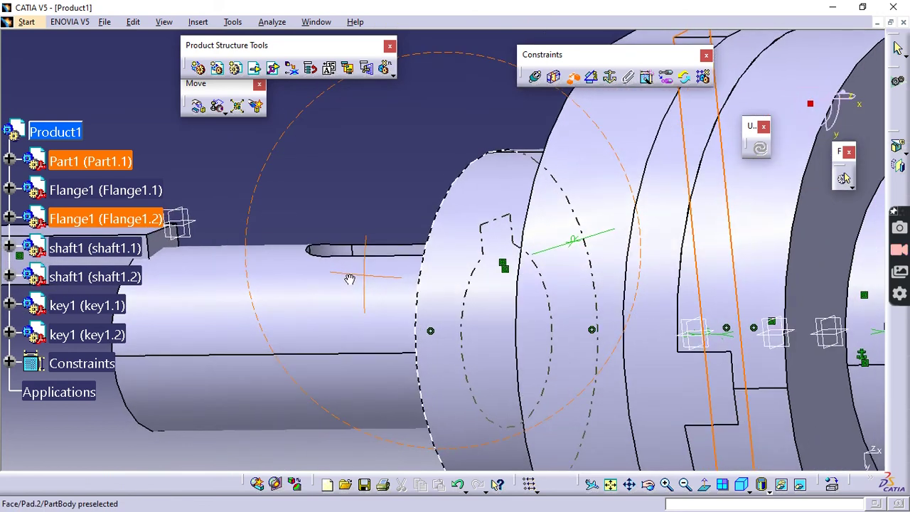
pyautogui.click(166, 245)
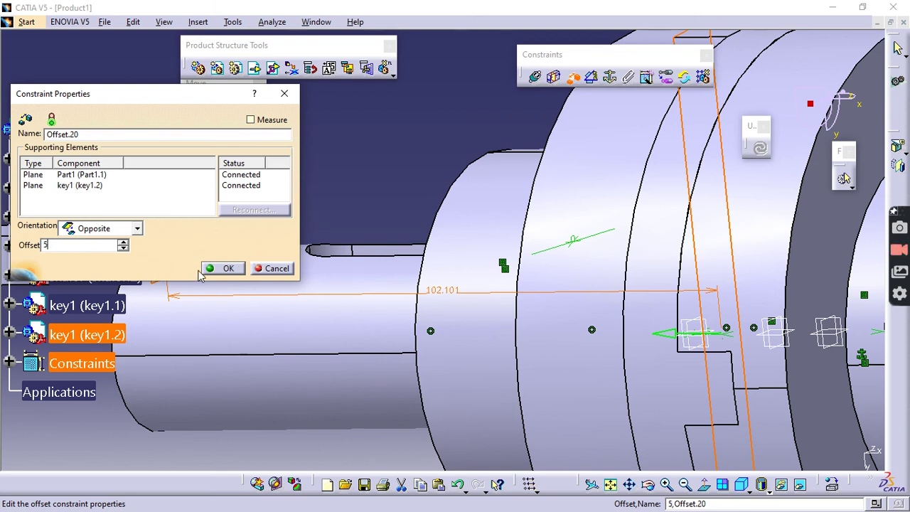
pyautogui.write('5')
pyautogui.click(226, 268)
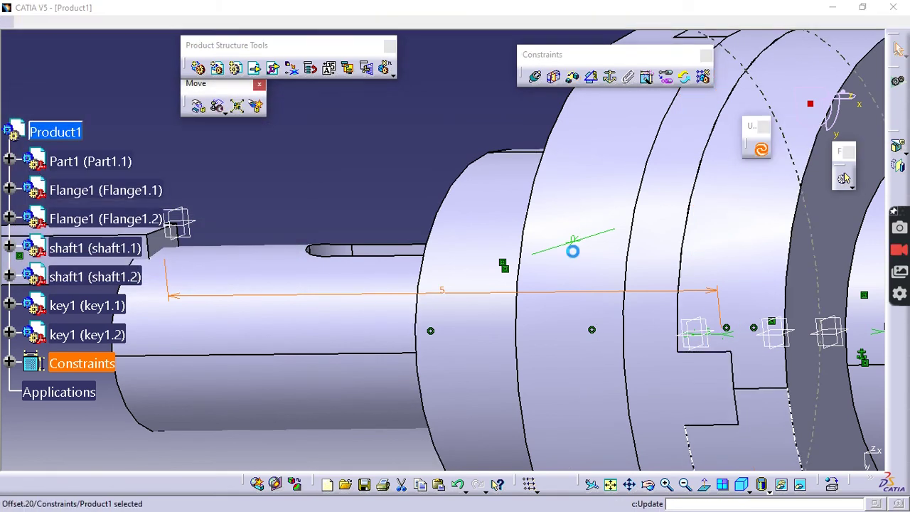
# Step: Save the finished assembly as a CATProduct named Oldhams Coupling 1 in the Oldhams Coupling folder
pyautogui.moveTo(298, 235); pyautogui.dragTo(501, 341, button='middle')
pyautogui.moveTo(657, 341); pyautogui.dragTo(420, 252, button='middle')
pyautogui.moveTo(676, 314); pyautogui.dragTo(597, 341, button='middle')
pyautogui.moveTo(668, 177); pyautogui.dragTo(645, 239, button='middle')
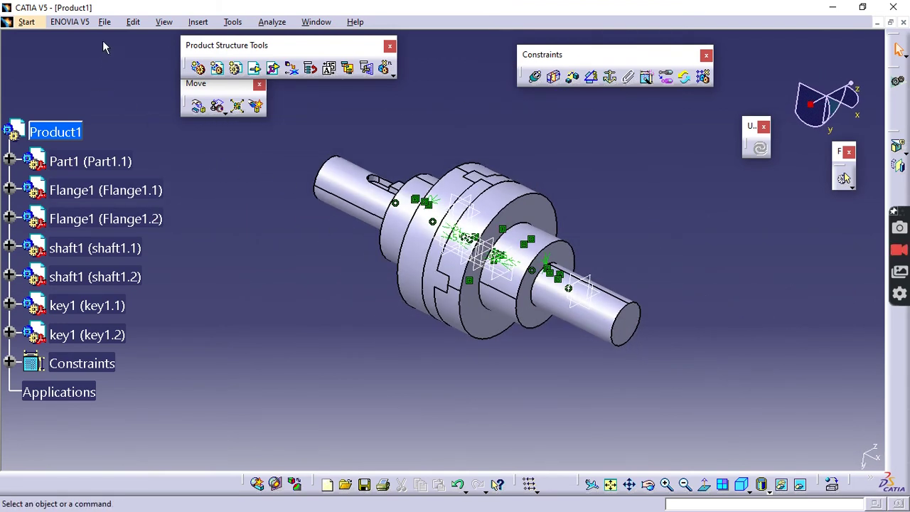
pyautogui.click(105, 22)
pyautogui.click(124, 124)
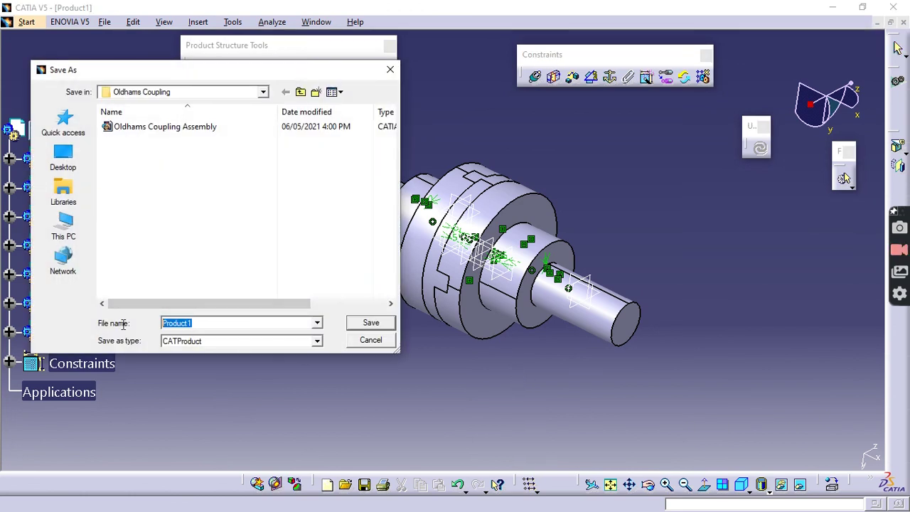
pyautogui.write('Ol')
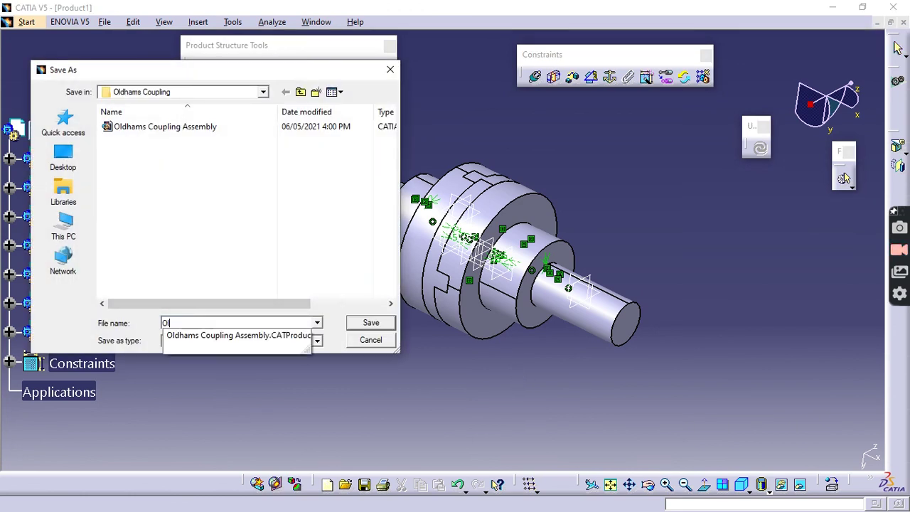
pyautogui.write('dhams Coupli')
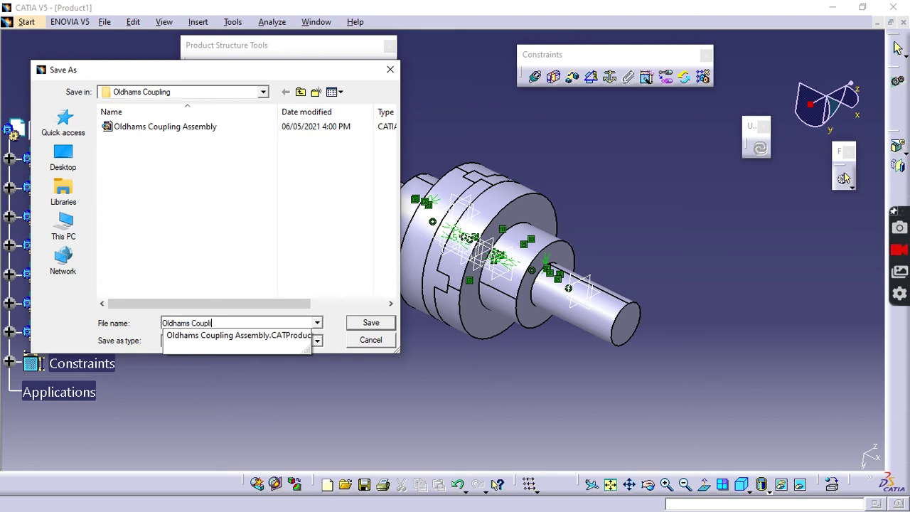
pyautogui.write('n')
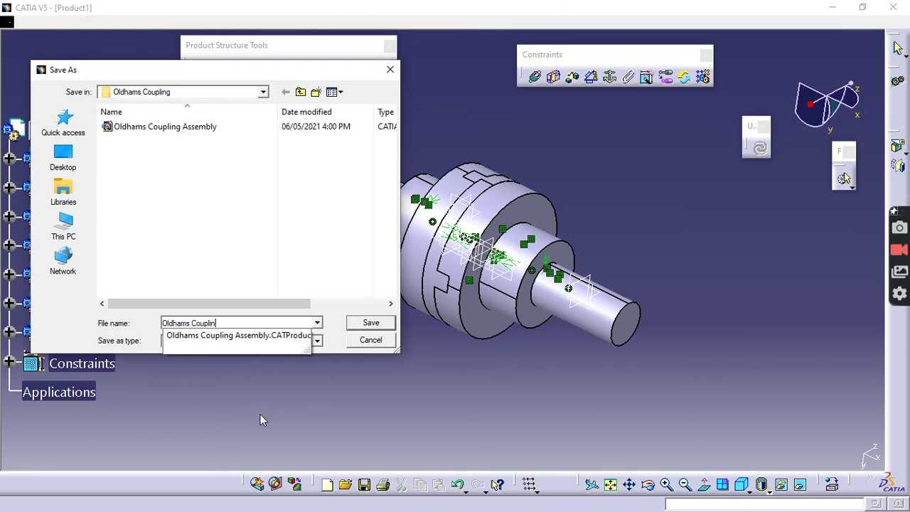
pyautogui.write('g 1')
pyautogui.press('Return')
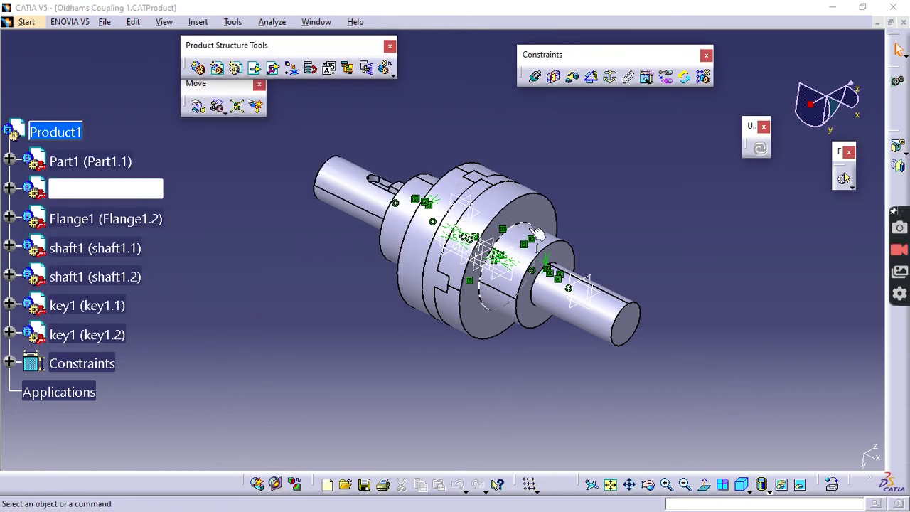
# Step: Explode Product1 in 3D at all levels and accept the modified product positions
pyautogui.click(239, 107)
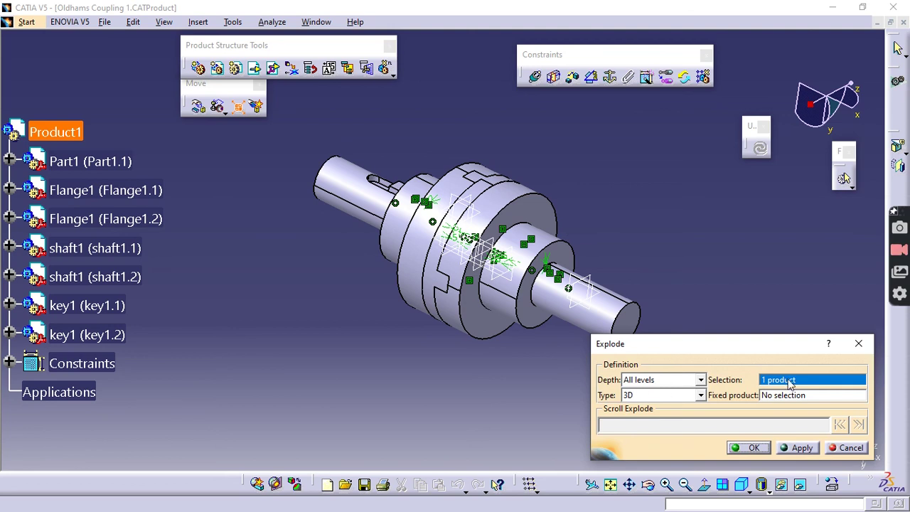
pyautogui.click(801, 448)
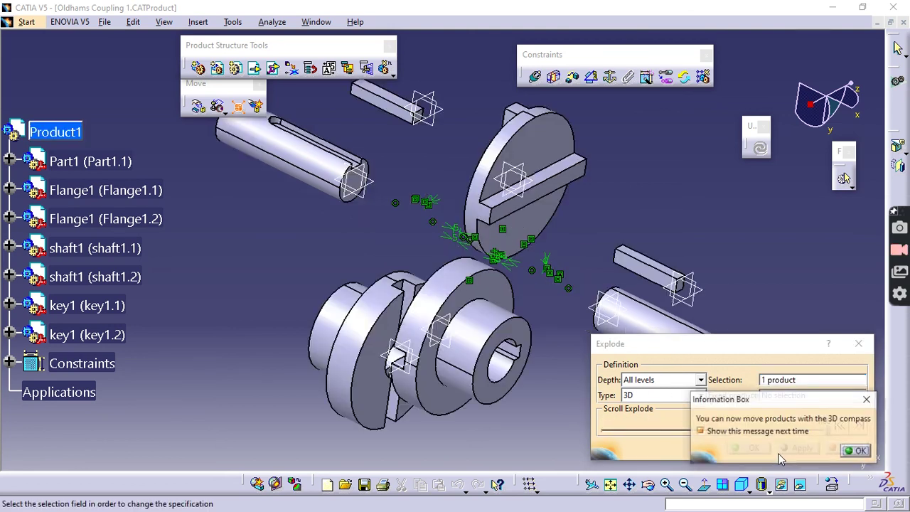
pyautogui.click(855, 451)
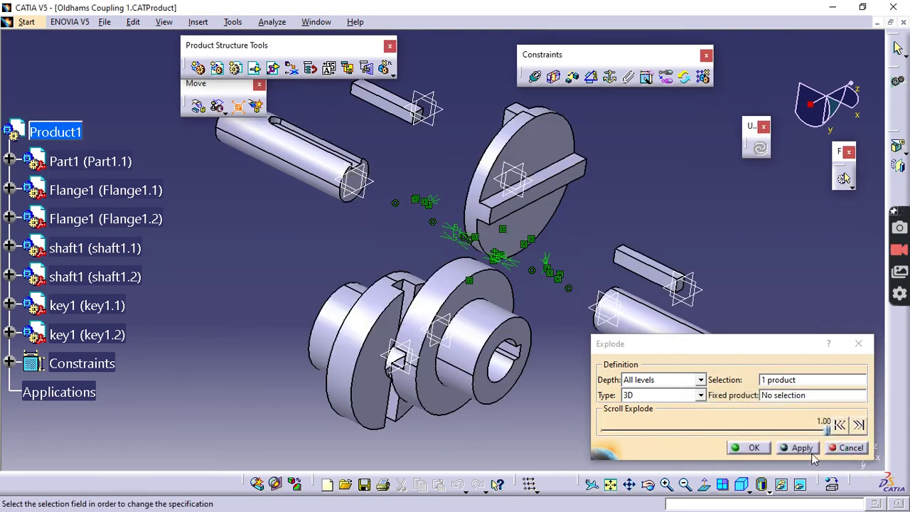
pyautogui.moveTo(434, 228); pyautogui.dragTo(363, 254, button='middle')
pyautogui.click(763, 446)
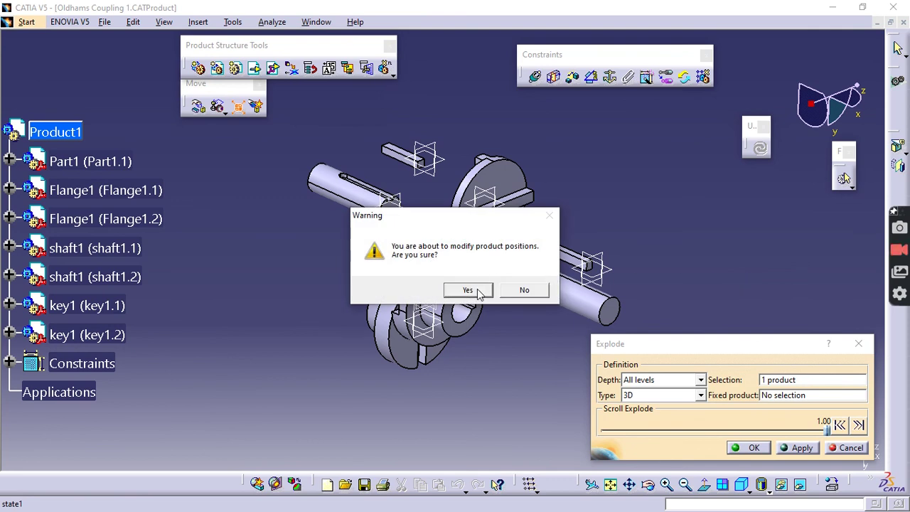
pyautogui.click(469, 290)
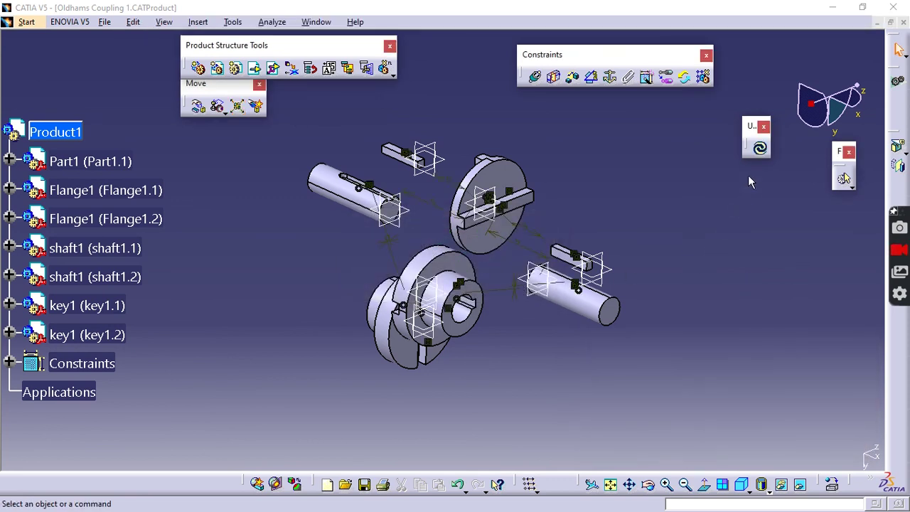
# Step: Update the exploded assembly to bring all parts back to their constrained positions
pyautogui.keyDown('ctrl'); pyautogui.moveTo(558, 178); pyautogui.dragTo(726, 212, button='middle'); pyautogui.keyUp('ctrl')
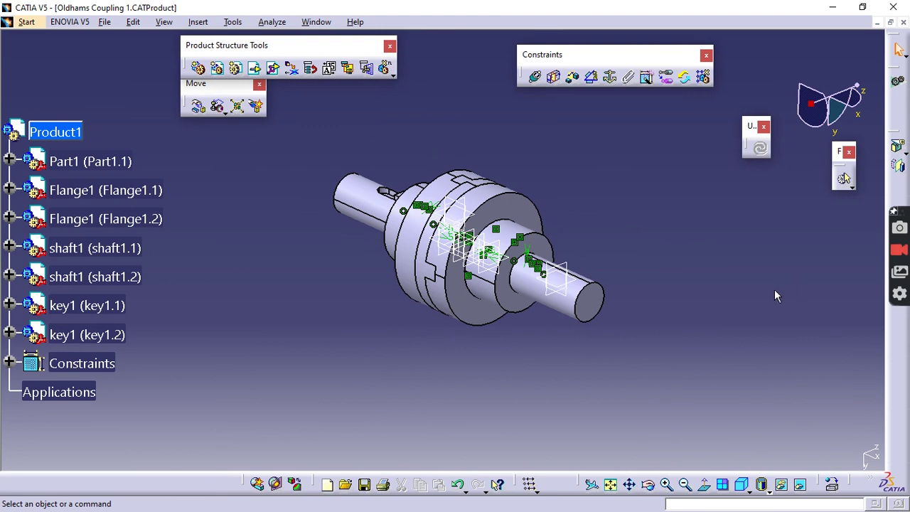
pyautogui.moveTo(681, 360); pyautogui.dragTo(709, 309, button='middle')
pyautogui.moveTo(731, 242); pyautogui.dragTo(711, 285, button='middle')
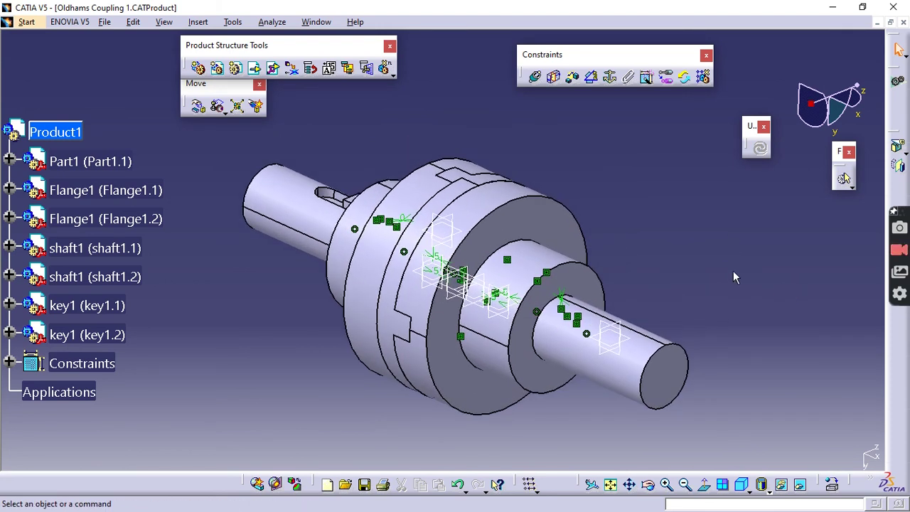